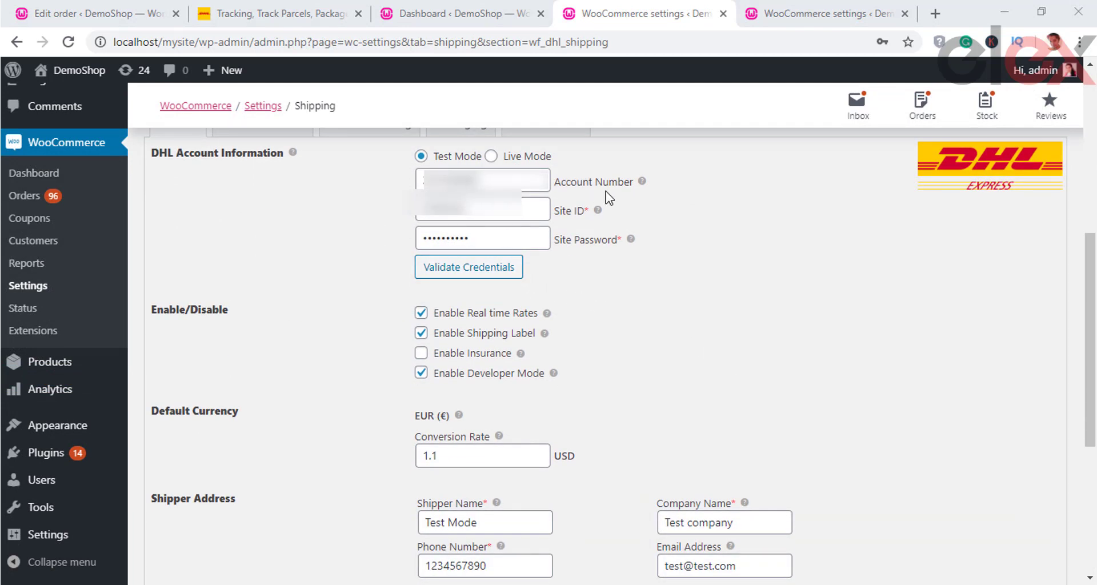
Step: Keep the DHL account in Test Mode, disable Developer Mode and save the general DHL Express settings
{"action": "left_click", "coordinate": [491, 156]}
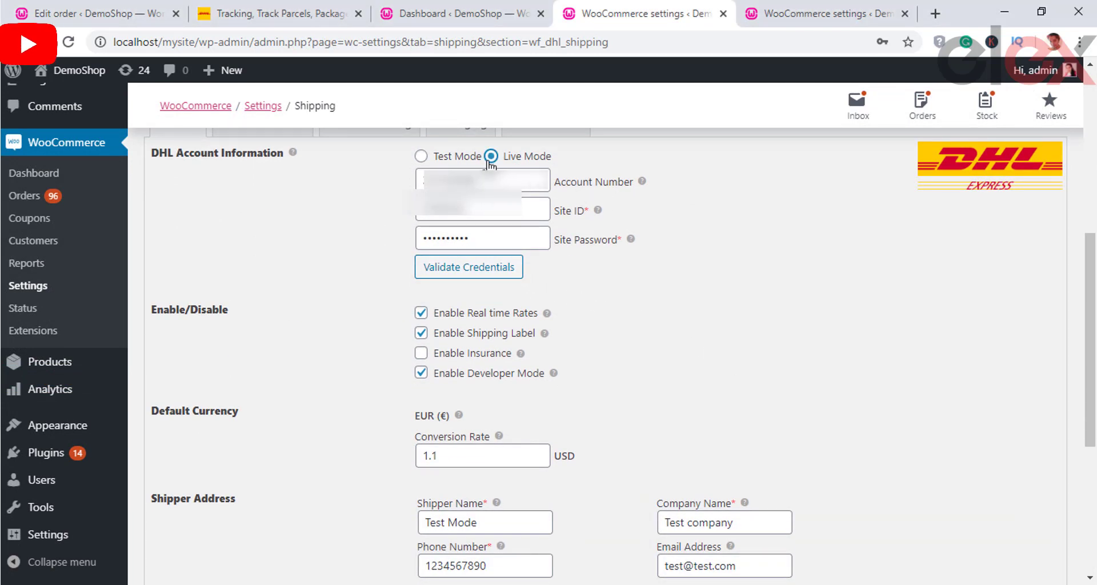
{"action": "left_click", "coordinate": [421, 156]}
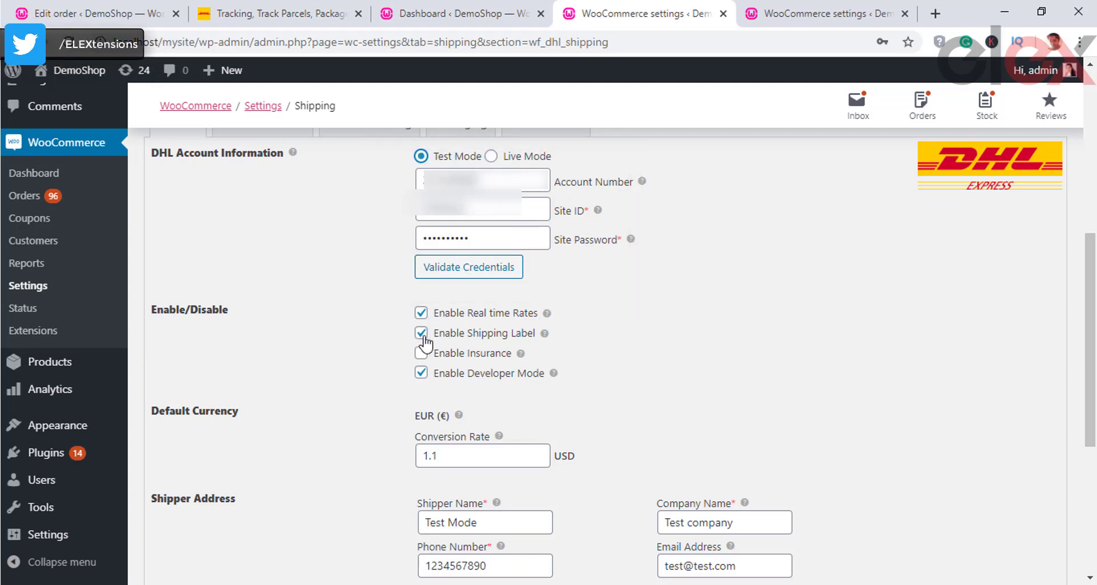
{"action": "left_click", "coordinate": [421, 373]}
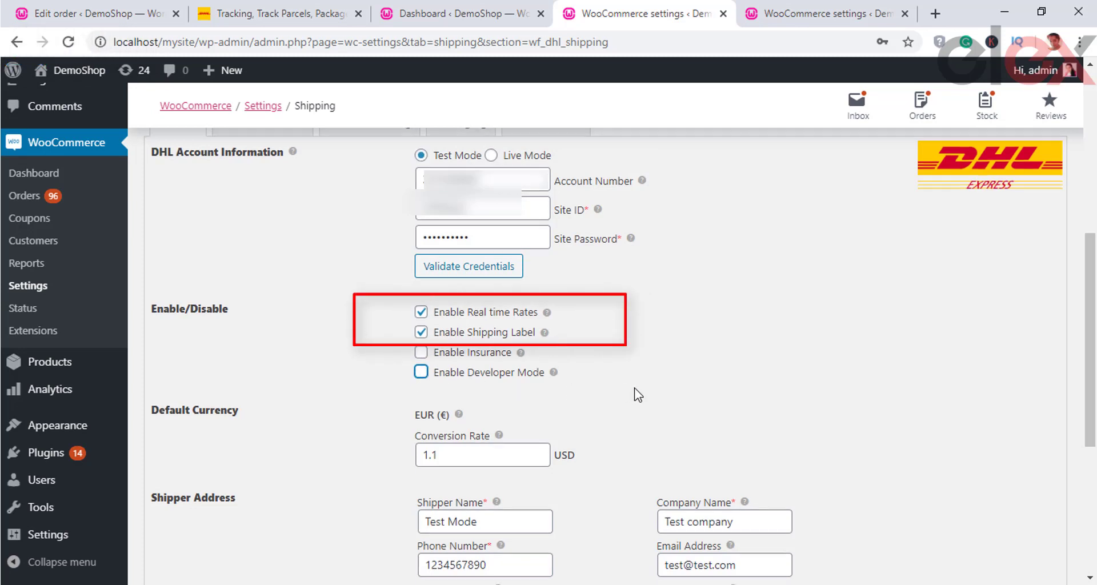
{"action": "scroll", "coordinate": [638, 395], "scroll_direction": "down", "scroll_amount": 5}
{"action": "left_click", "coordinate": [522, 478]}
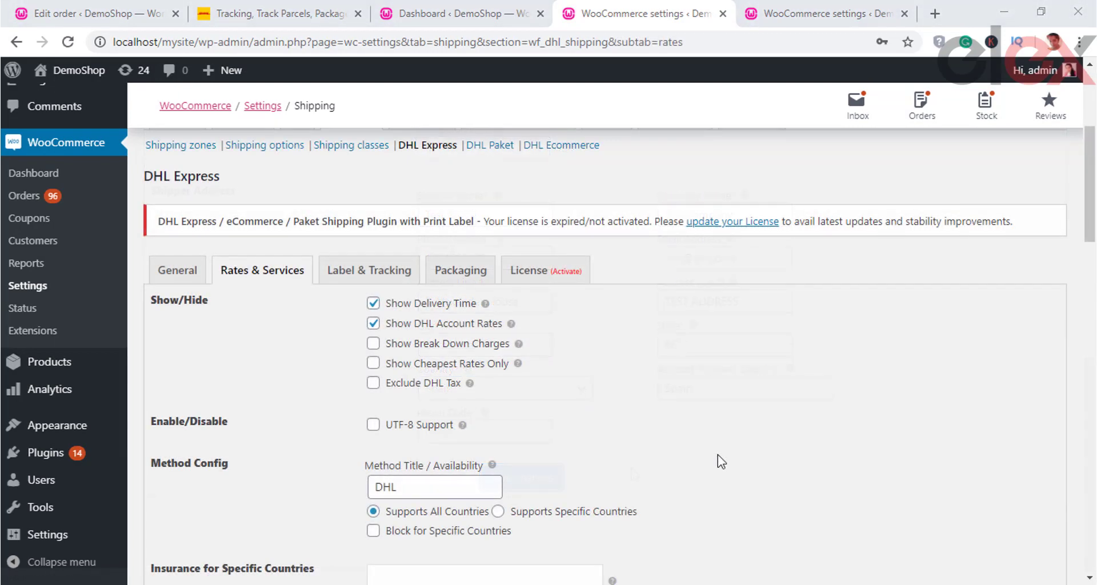
{"action": "scroll", "coordinate": [670, 427], "scroll_direction": "down", "scroll_amount": 2}
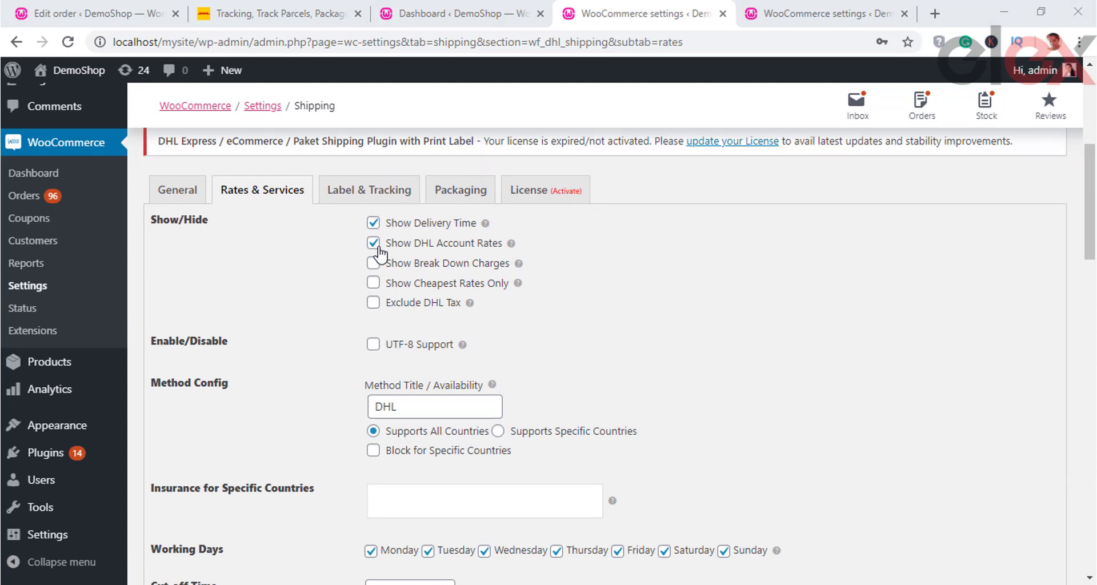
{"action": "scroll", "coordinate": [380, 257], "scroll_direction": "down", "scroll_amount": 5}
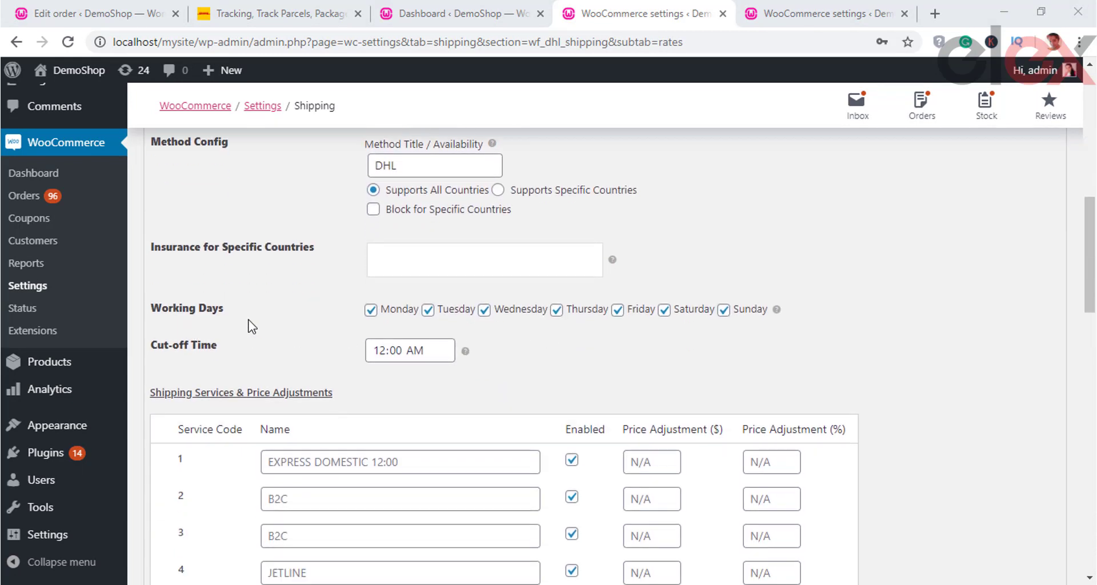
{"action": "left_click", "coordinate": [372, 314]}
{"action": "left_click", "coordinate": [428, 314]}
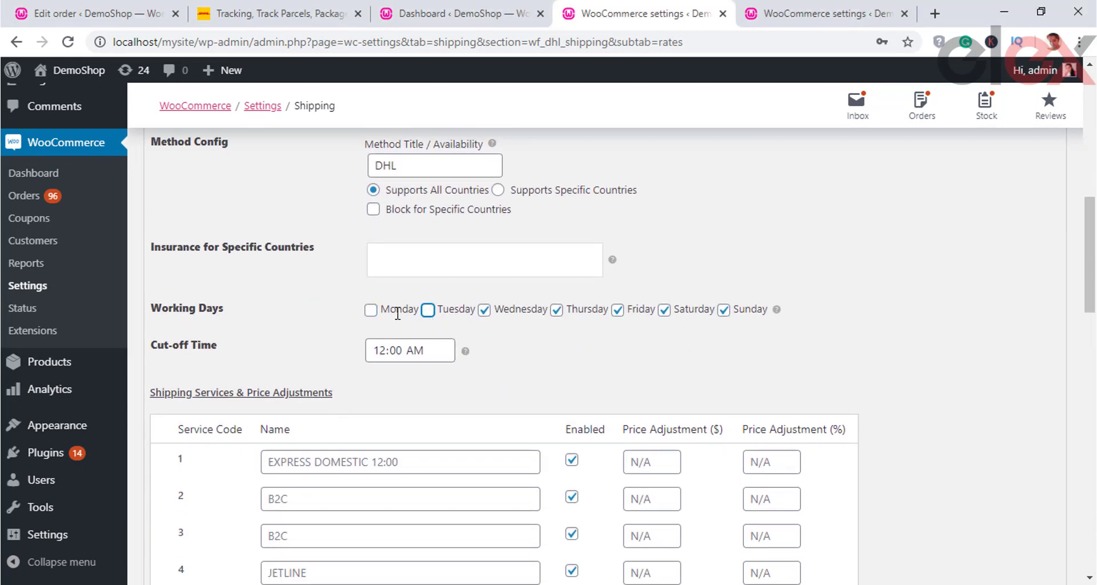
{"action": "left_click", "coordinate": [370, 311]}
{"action": "left_click", "coordinate": [428, 312]}
Step: Remove Sunday from the working days and save the DHL Express rates and services settings
{"action": "left_click", "coordinate": [724, 312]}
{"action": "left_click", "coordinate": [381, 351]}
{"action": "left_click", "coordinate": [536, 374]}
{"action": "scroll", "coordinate": [536, 372], "scroll_direction": "down", "scroll_amount": 3}
{"action": "scroll", "coordinate": [520, 326], "scroll_direction": "down", "scroll_amount": 10}
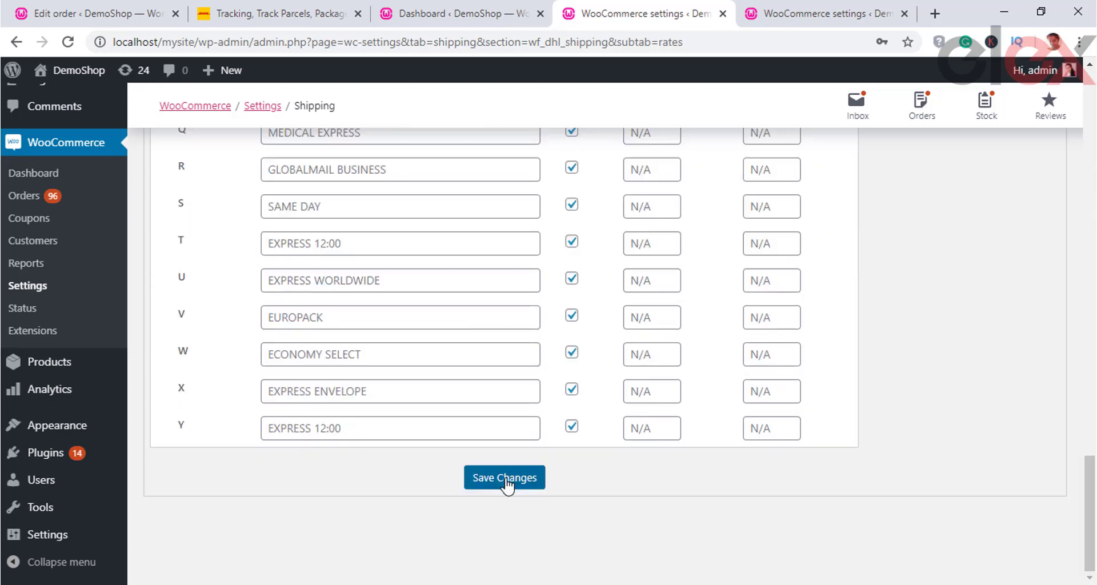
{"action": "left_click", "coordinate": [505, 478]}
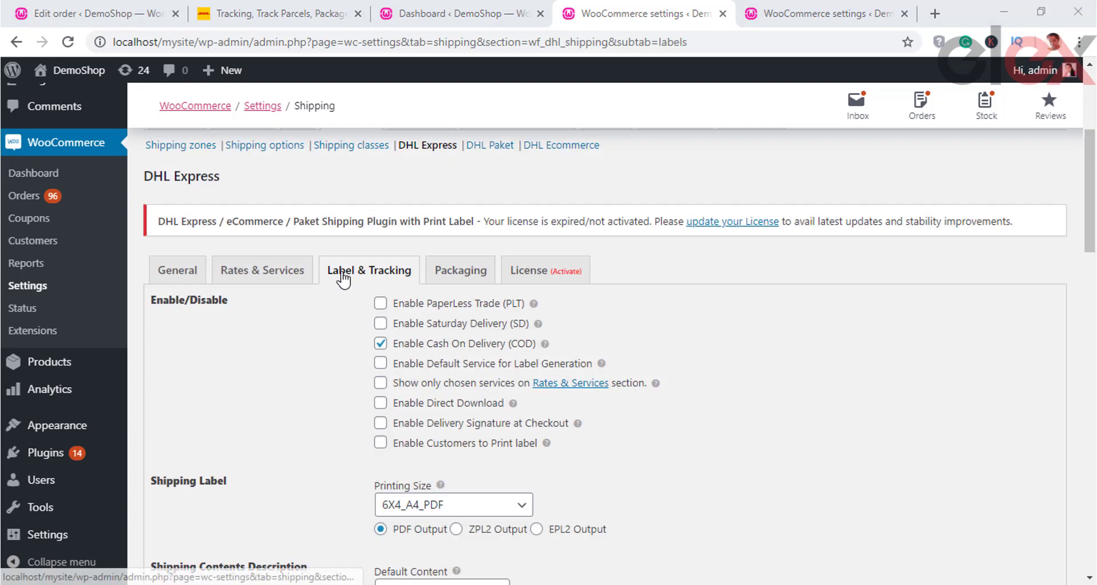
Step: Set the commercial invoice to be generated with the DHL Invoice Generator as a Proforma Invoice
{"action": "scroll", "coordinate": [620, 420], "scroll_direction": "down", "scroll_amount": 4}
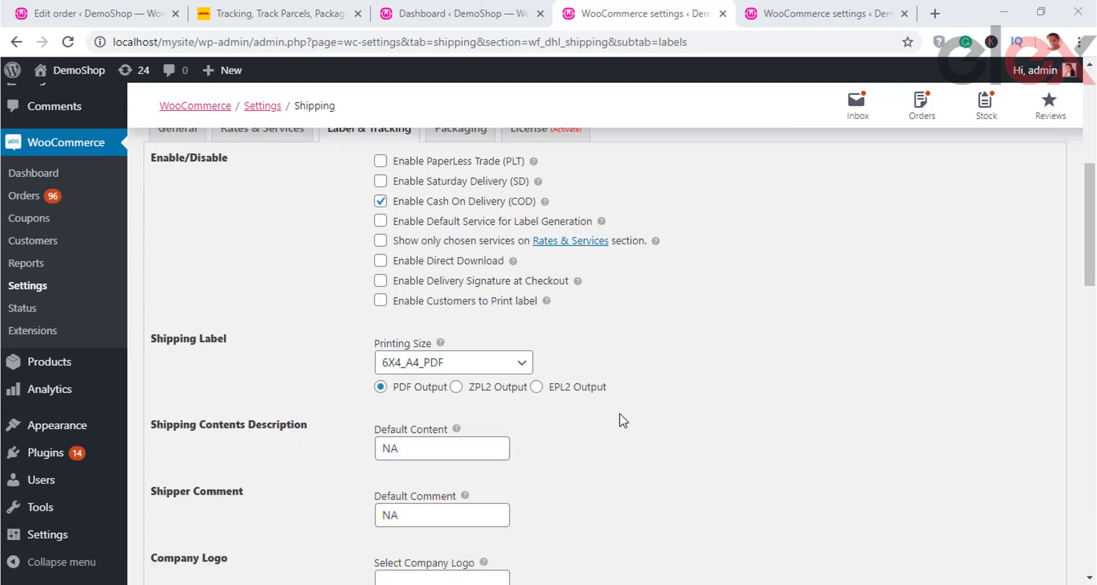
{"action": "left_click", "coordinate": [426, 255]}
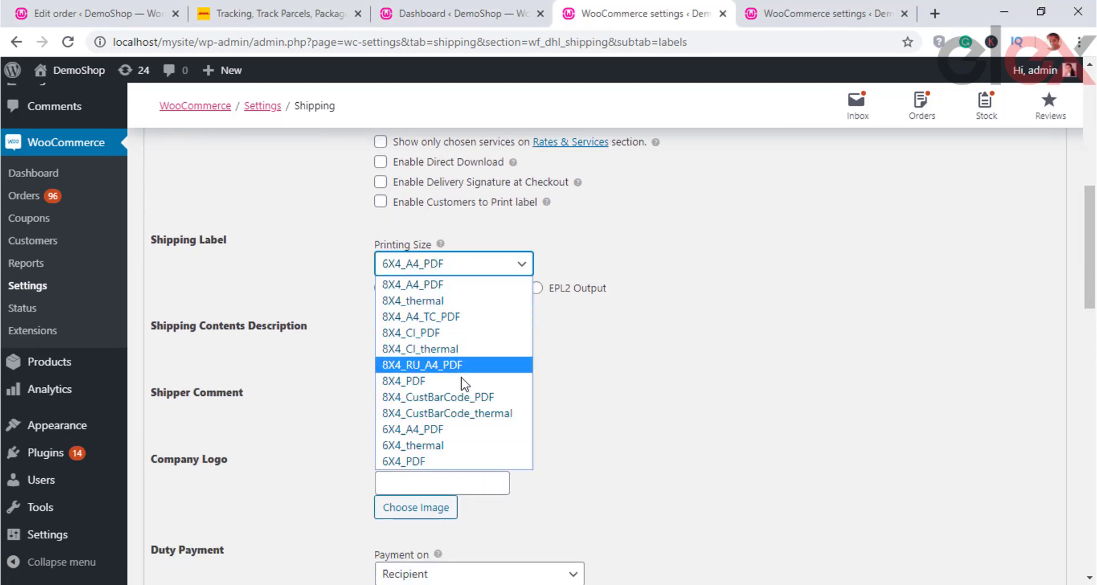
{"action": "scroll", "coordinate": [394, 269], "scroll_direction": "down", "scroll_amount": 10}
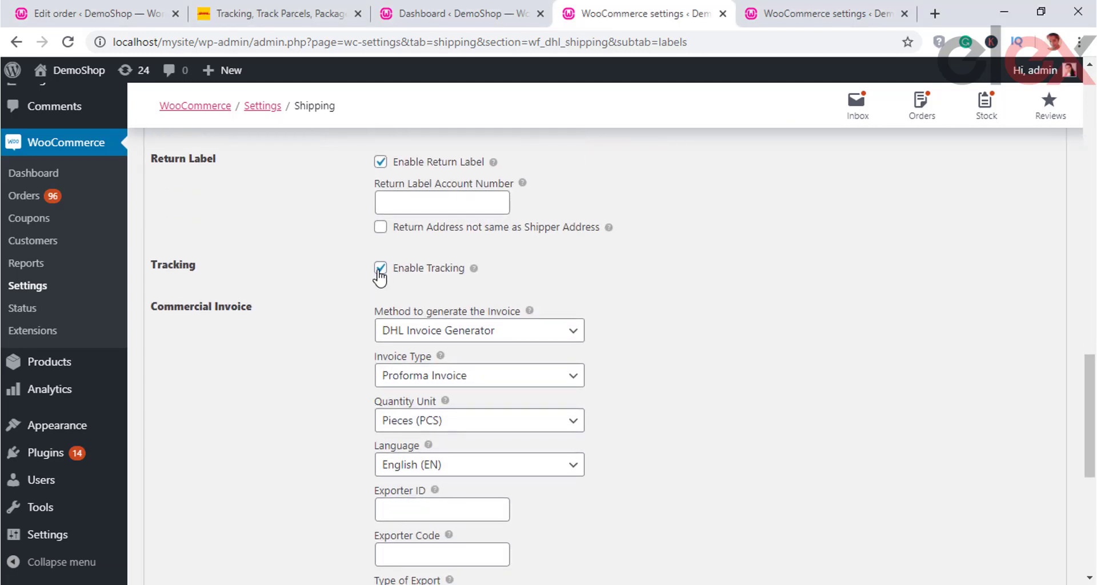
{"action": "scroll", "coordinate": [400, 269], "scroll_direction": "down", "scroll_amount": 1}
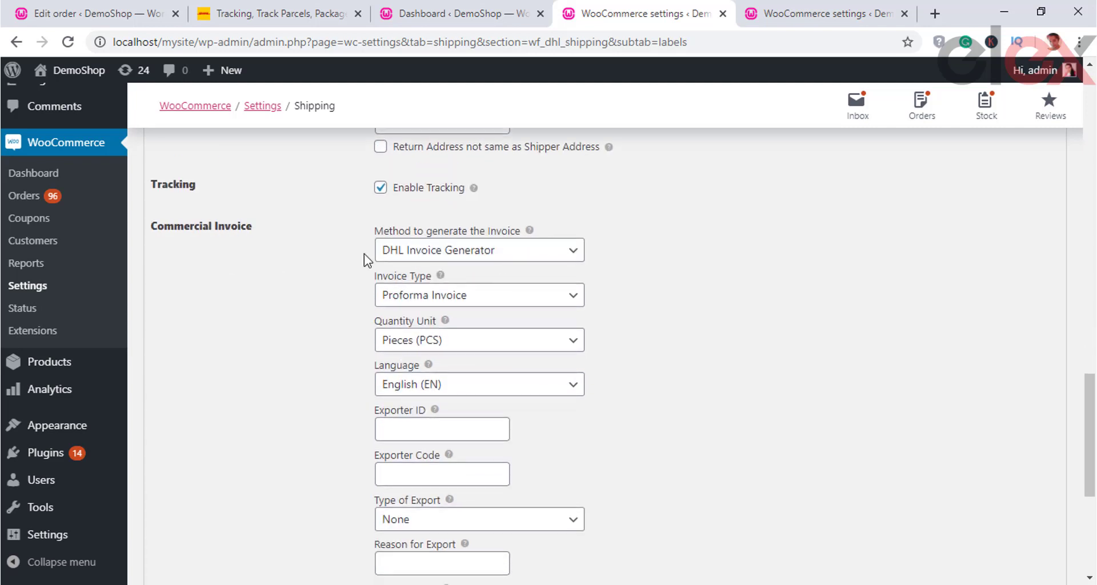
{"action": "left_click", "coordinate": [448, 252]}
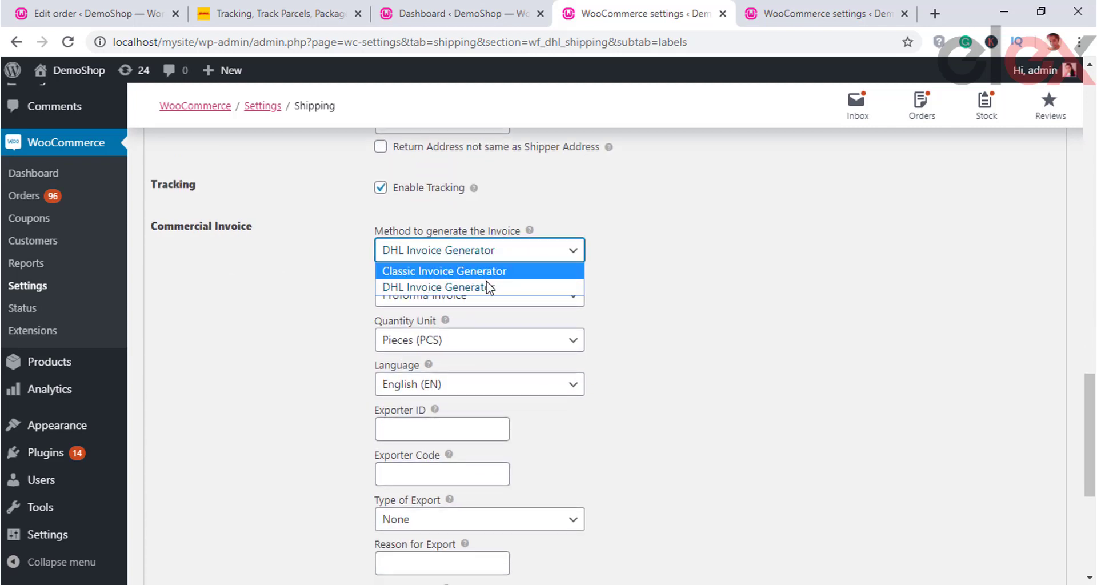
{"action": "left_click", "coordinate": [544, 286]}
{"action": "left_click", "coordinate": [576, 299]}
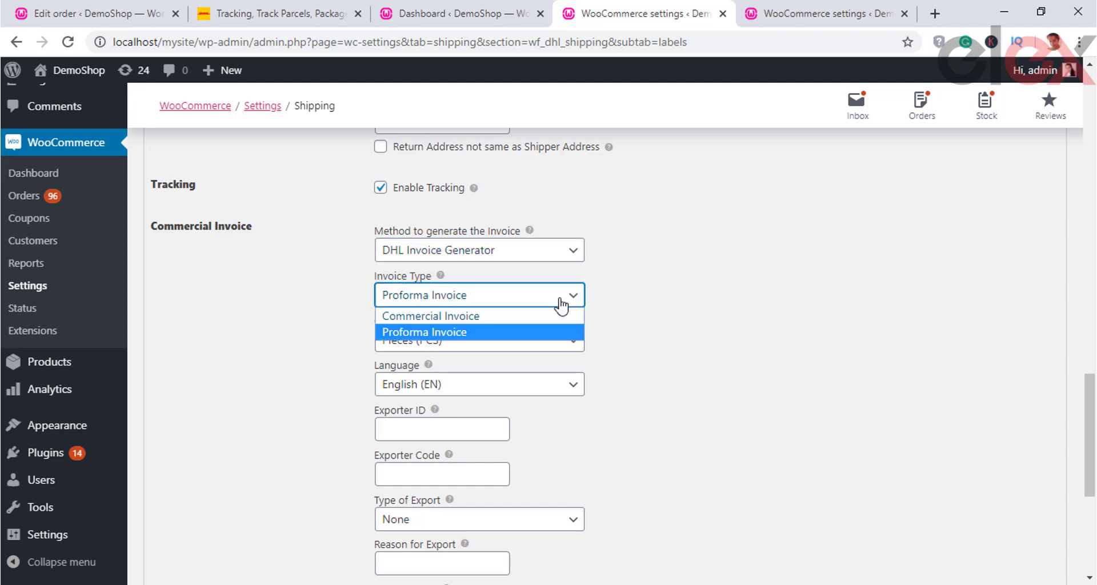
{"action": "left_click", "coordinate": [541, 334]}
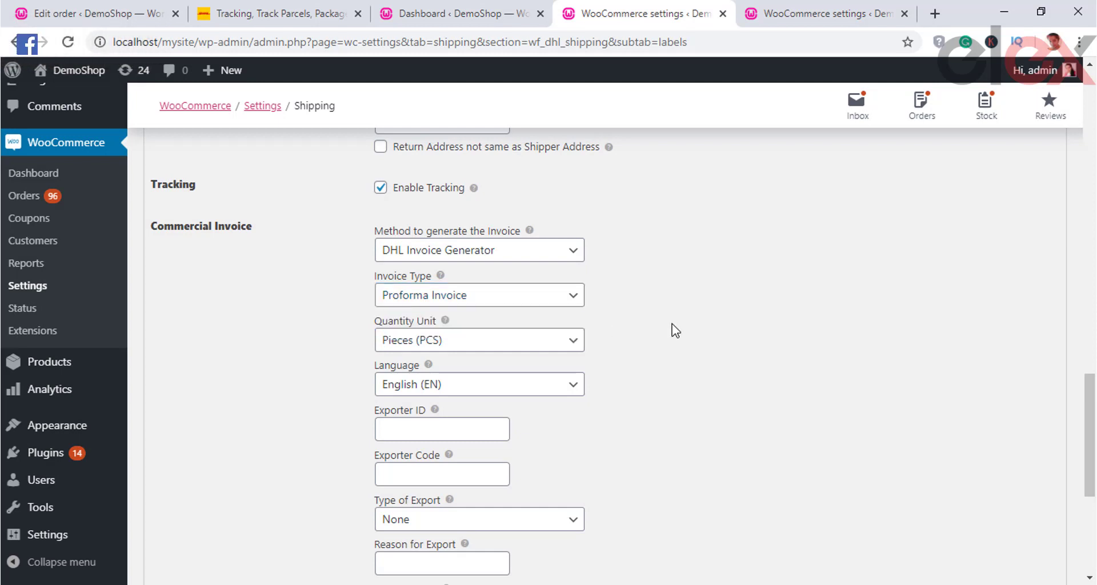
Step: View the sample proforma invoice and save the DHL Express label and tracking settings
{"action": "scroll", "coordinate": [495, 326], "scroll_direction": "down", "scroll_amount": 1}
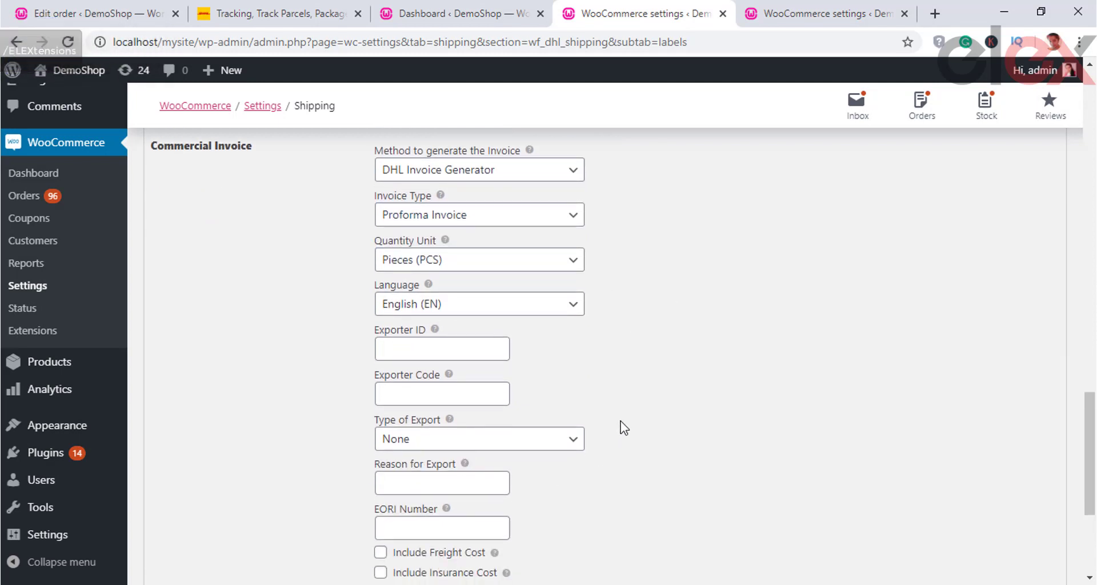
{"action": "scroll", "coordinate": [621, 421], "scroll_direction": "down", "scroll_amount": 4}
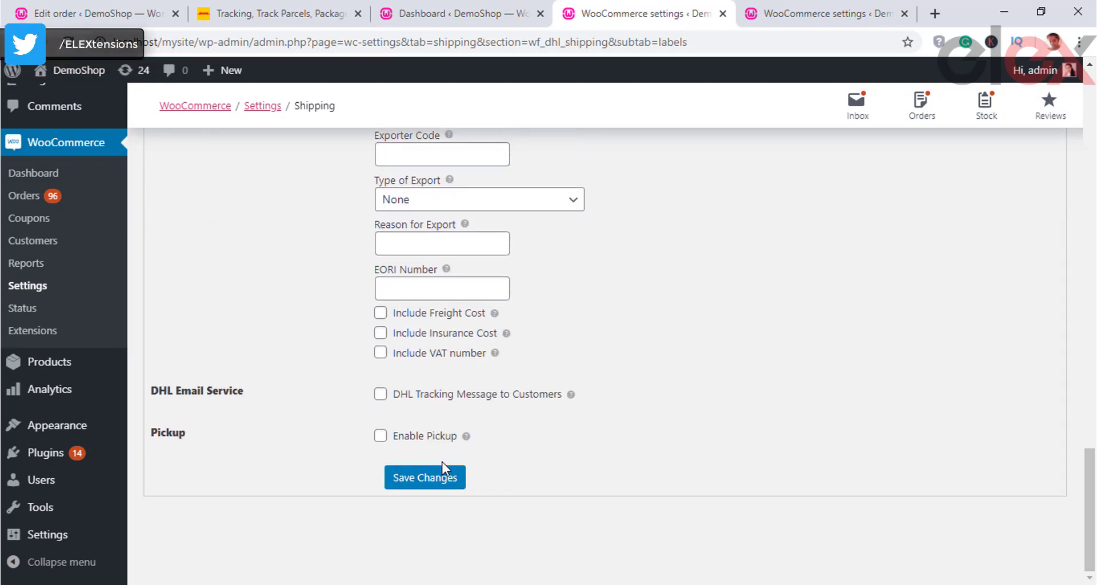
{"action": "left_click", "coordinate": [444, 468]}
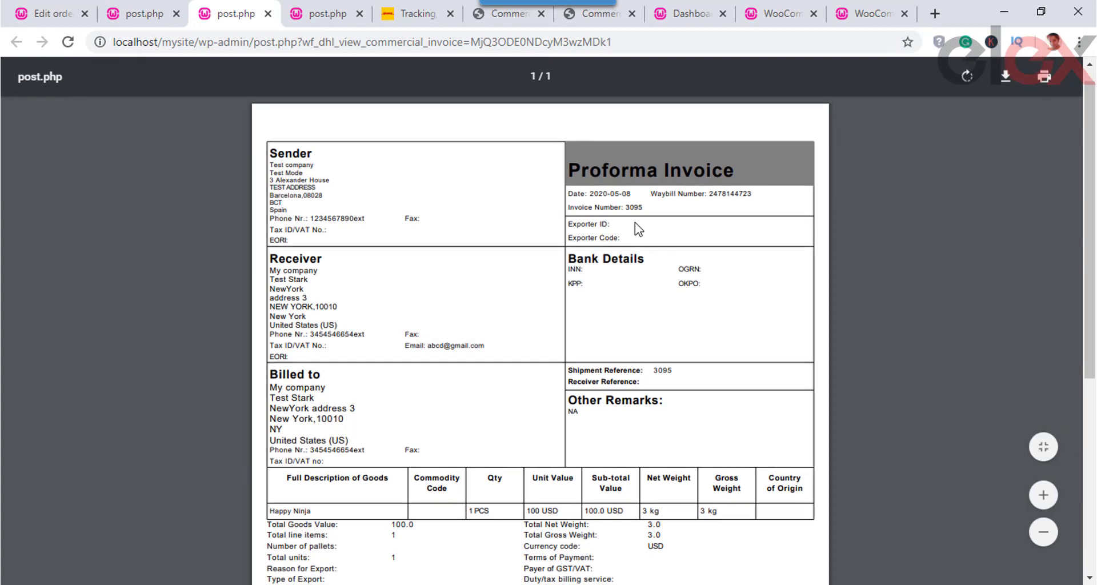
{"action": "scroll", "coordinate": [636, 222], "scroll_direction": "down", "scroll_amount": 1}
{"action": "scroll", "coordinate": [638, 228], "scroll_direction": "up", "scroll_amount": 2}
{"action": "scroll", "coordinate": [640, 229], "scroll_direction": "down", "scroll_amount": 6}
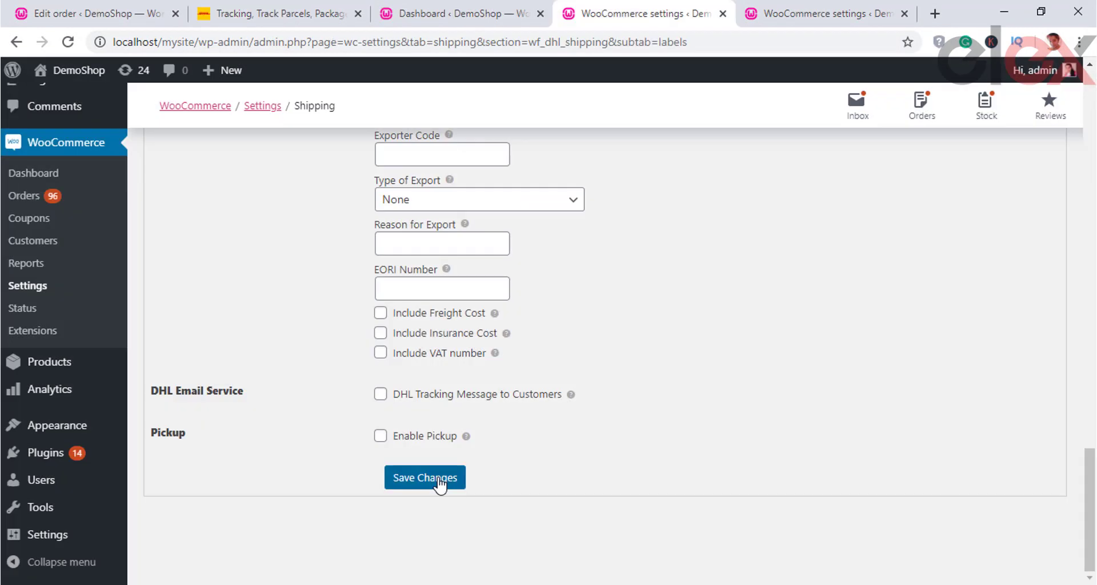
{"action": "left_click", "coordinate": [439, 484]}
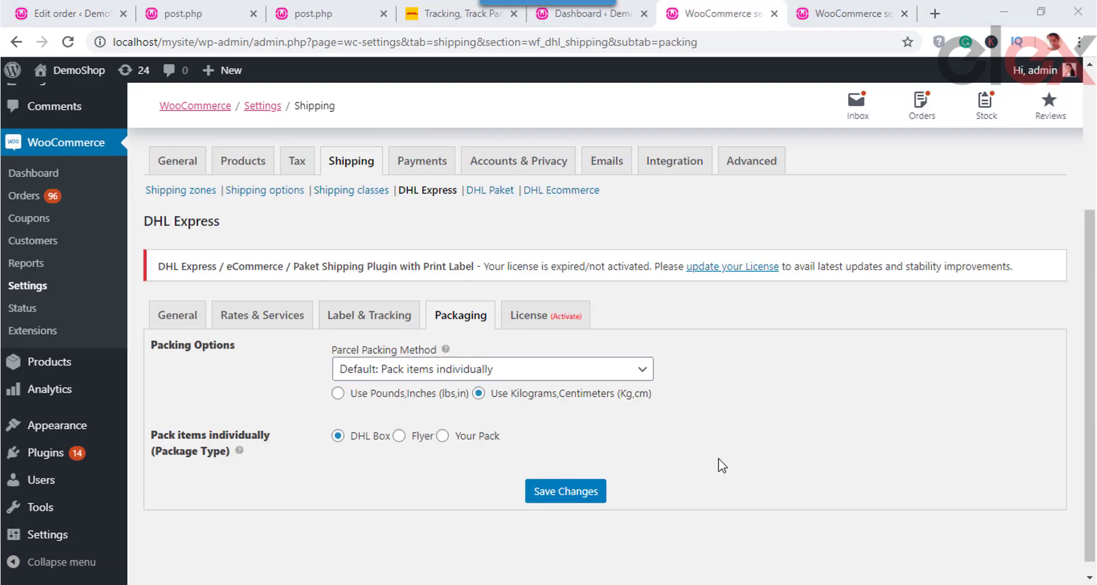
Step: Choose "Default: Pack items individually" as the parcel packing method for DHL Express
{"action": "scroll", "coordinate": [719, 453], "scroll_direction": "down", "scroll_amount": 1}
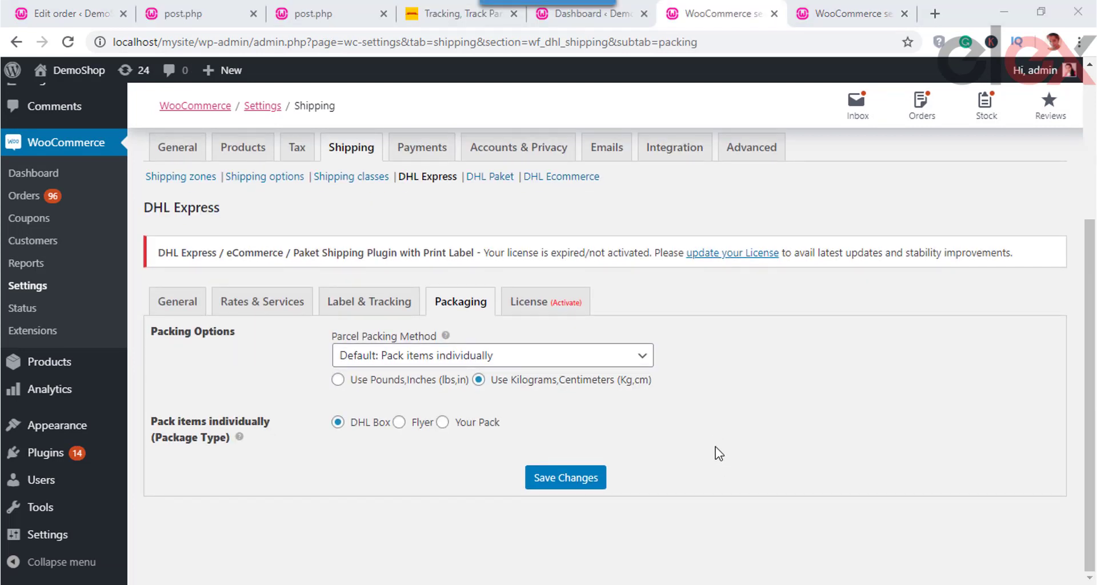
{"action": "left_click", "coordinate": [629, 359]}
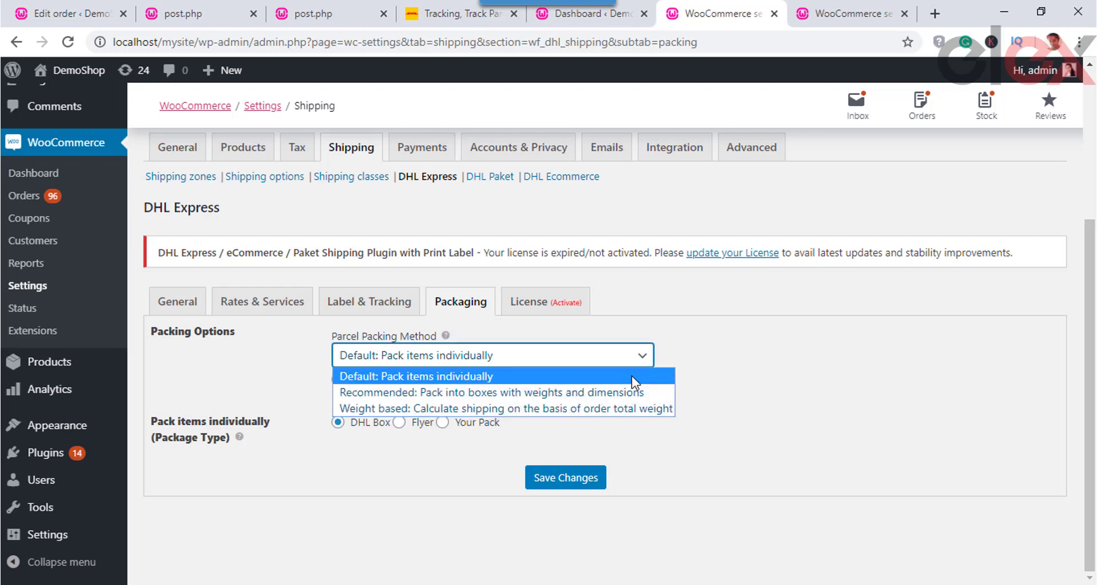
{"action": "left_click", "coordinate": [632, 378]}
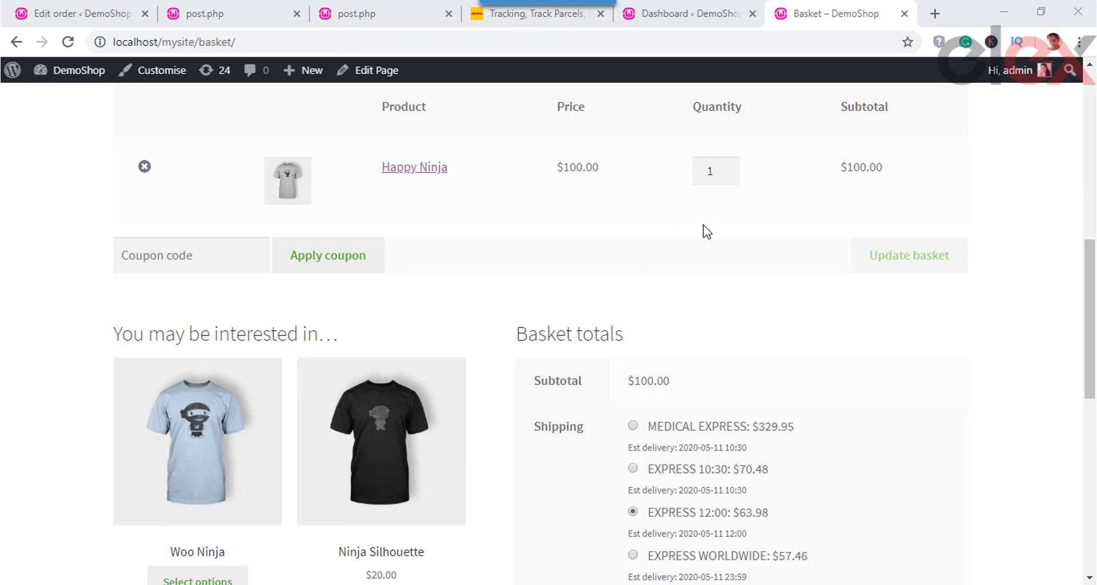
Step: Review the DHL shipping rates in the basket totals and proceed to checkout with the Happy Ninja item
{"action": "scroll", "coordinate": [702, 441], "scroll_direction": "down", "scroll_amount": 2}
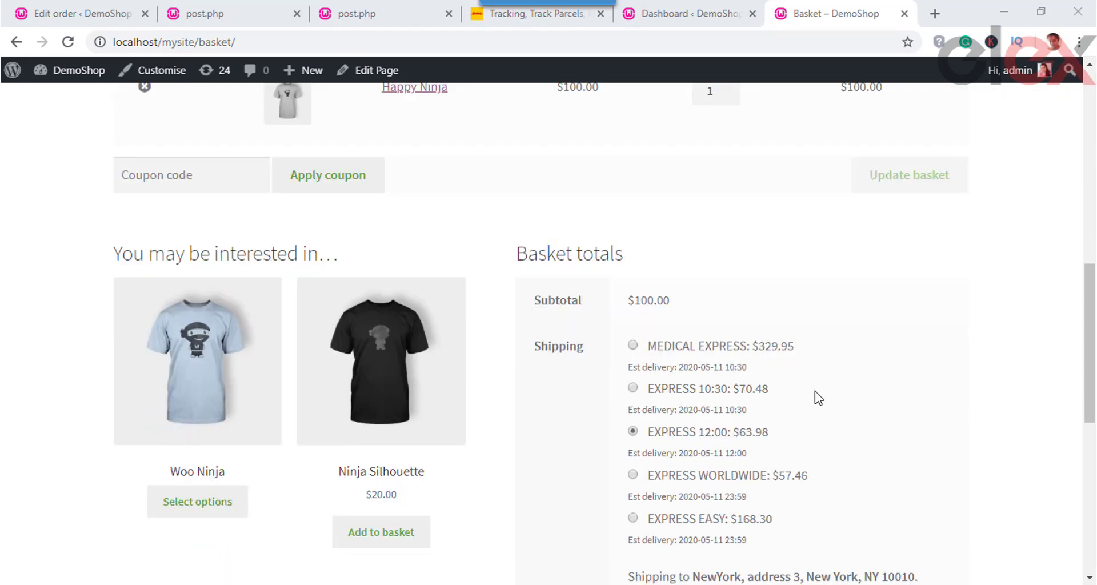
{"action": "scroll", "coordinate": [849, 528], "scroll_direction": "down", "scroll_amount": 3}
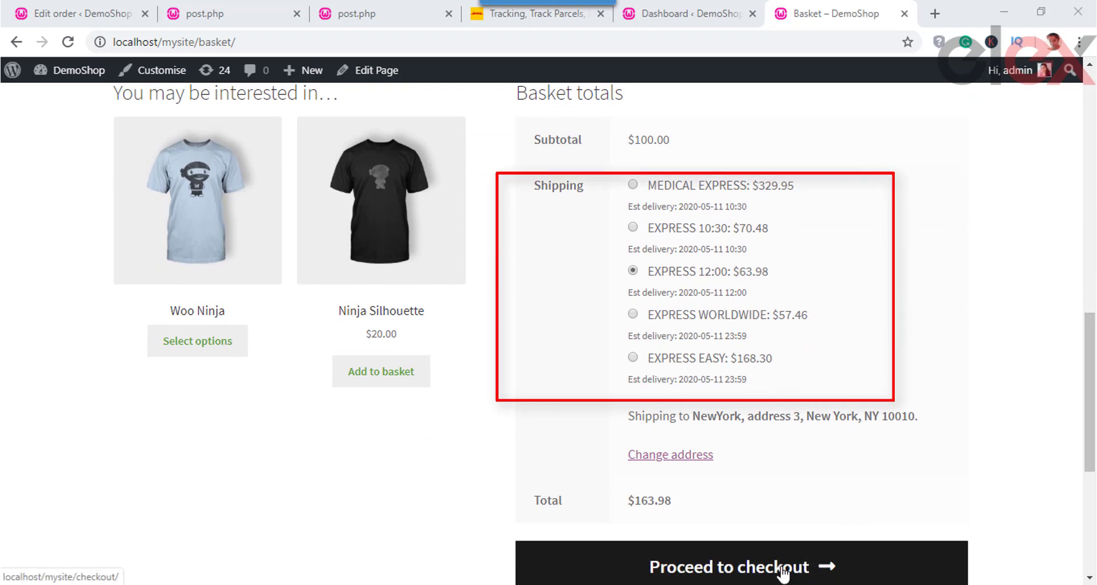
{"action": "left_click", "coordinate": [784, 571]}
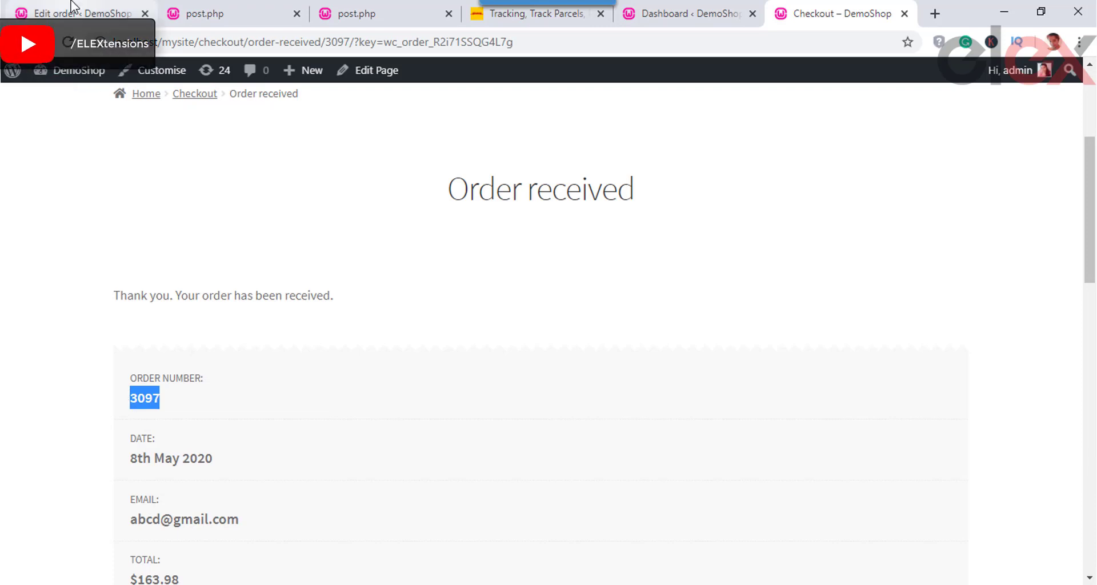
Step: Open the newest order from the WooCommerce orders list and generate its DHL Express packages
{"action": "left_click", "coordinate": [73, 7]}
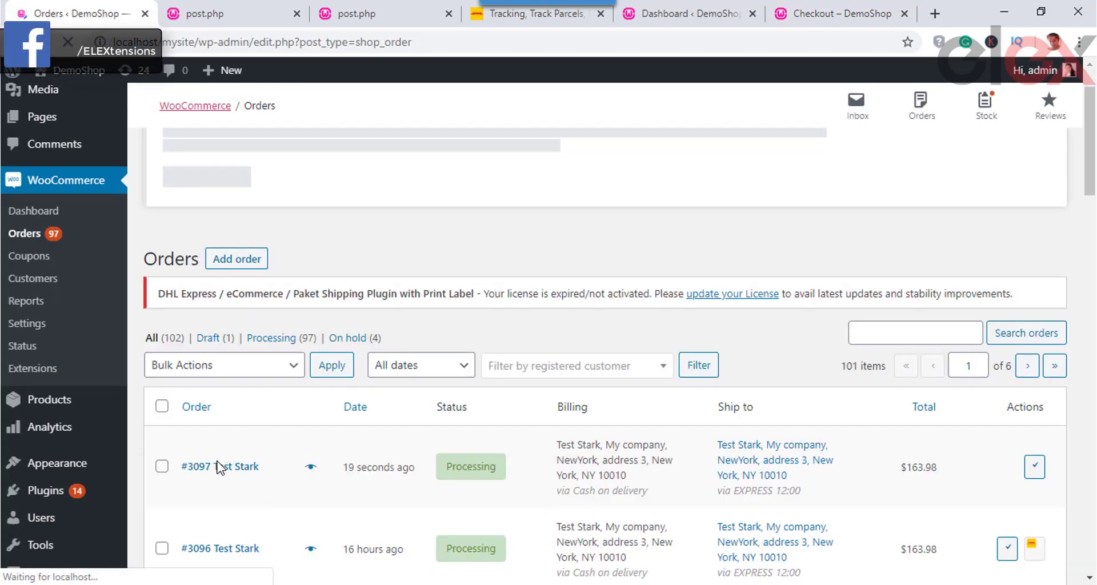
{"action": "scroll", "coordinate": [222, 457], "scroll_direction": "down", "scroll_amount": 3}
{"action": "left_click", "coordinate": [213, 309]}
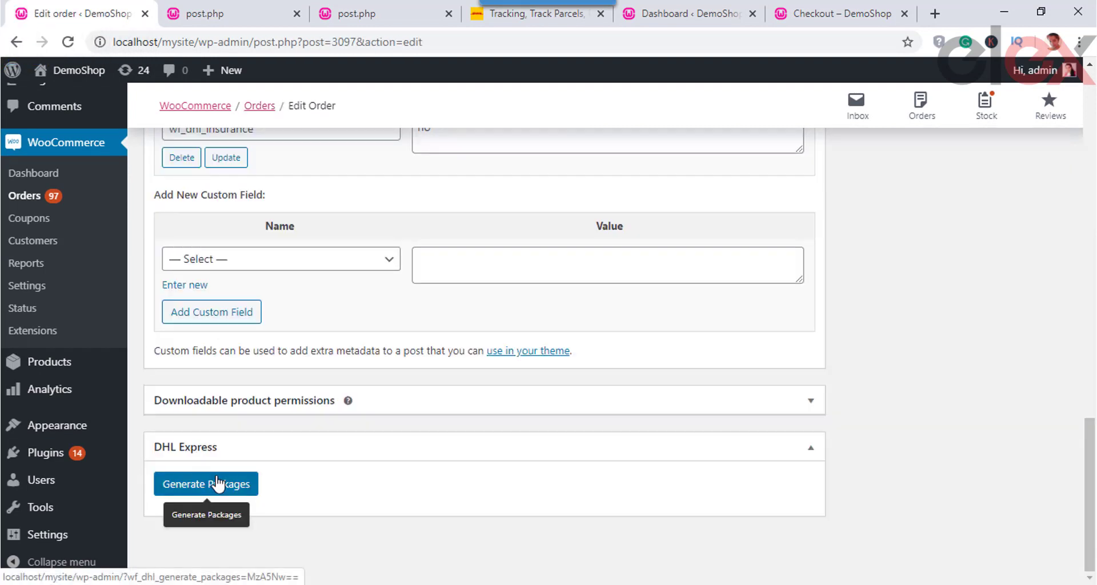
{"action": "left_click", "coordinate": [208, 483]}
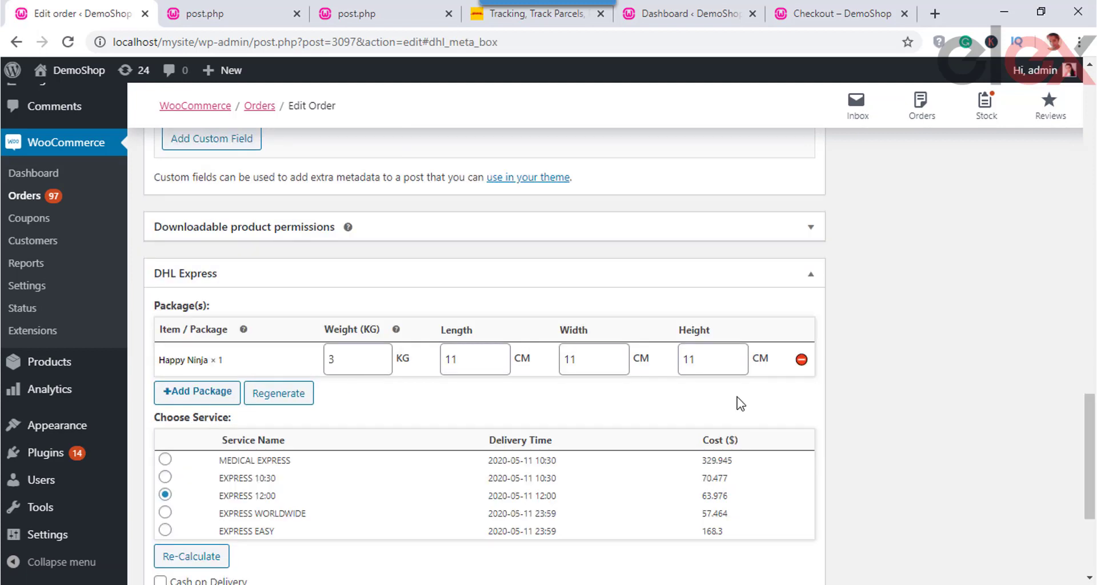
Step: Review the package and service choices and create the DHL Express shipment for the order
{"action": "scroll", "coordinate": [334, 394], "scroll_direction": "down", "scroll_amount": 3}
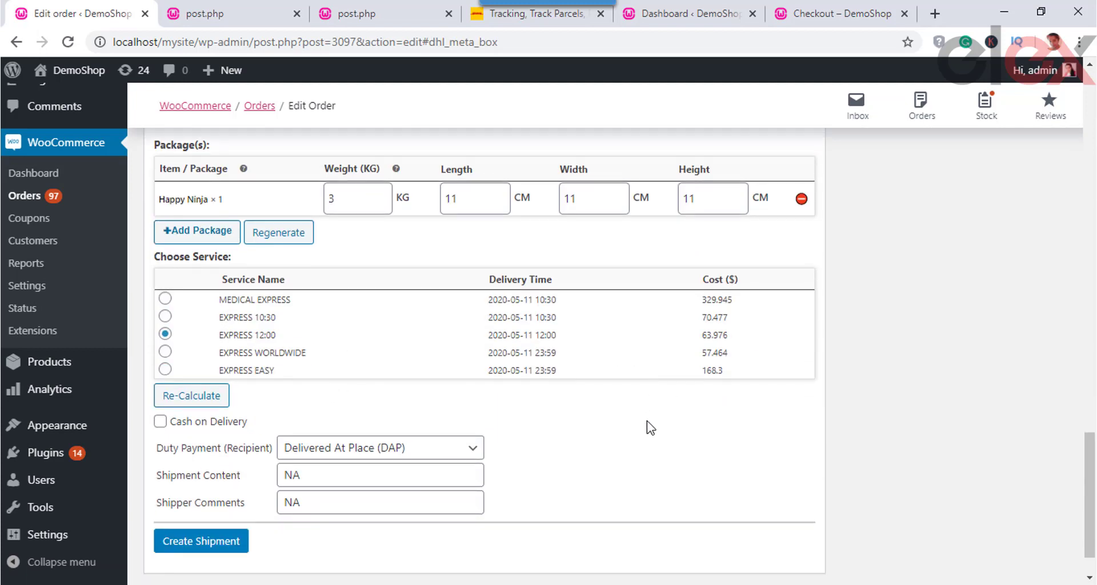
{"action": "scroll", "coordinate": [650, 428], "scroll_direction": "down", "scroll_amount": 1}
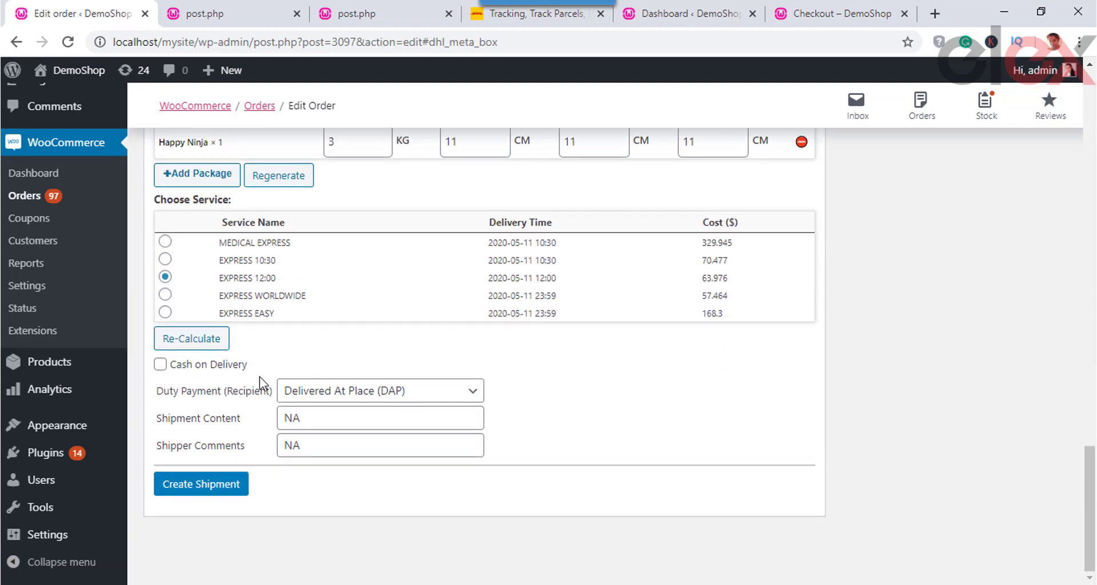
{"action": "left_click", "coordinate": [231, 484]}
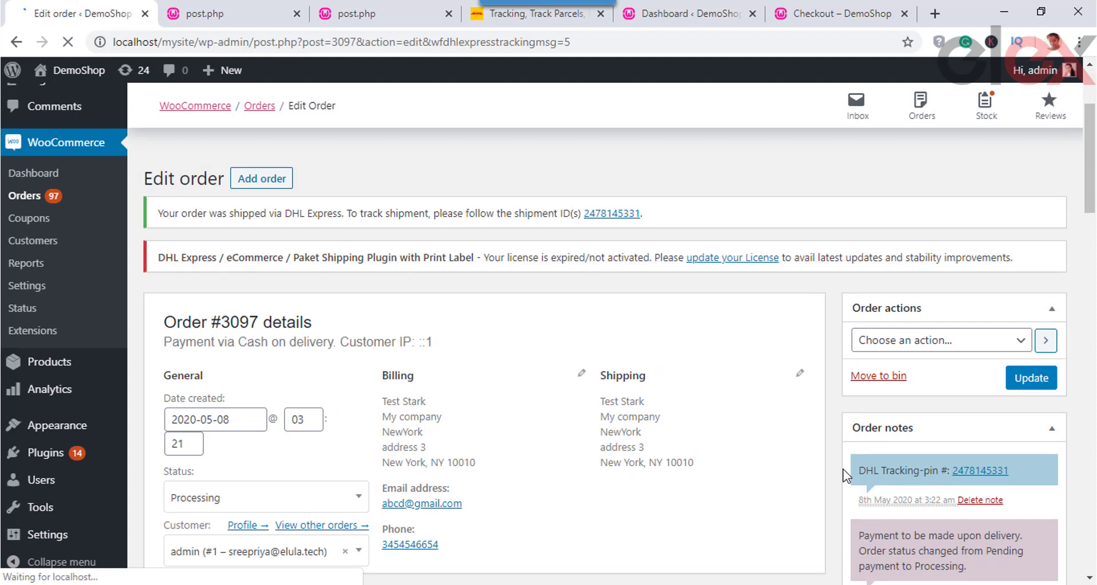
Step: Examine the DHL tracking note and the shipment details in the order's DHL Express section
{"action": "left_click_drag", "start_coordinate": [844, 470], "coordinate": [1048, 474]}
{"action": "left_click", "coordinate": [1037, 501]}
{"action": "scroll", "coordinate": [1035, 499], "scroll_direction": "down", "scroll_amount": 2}
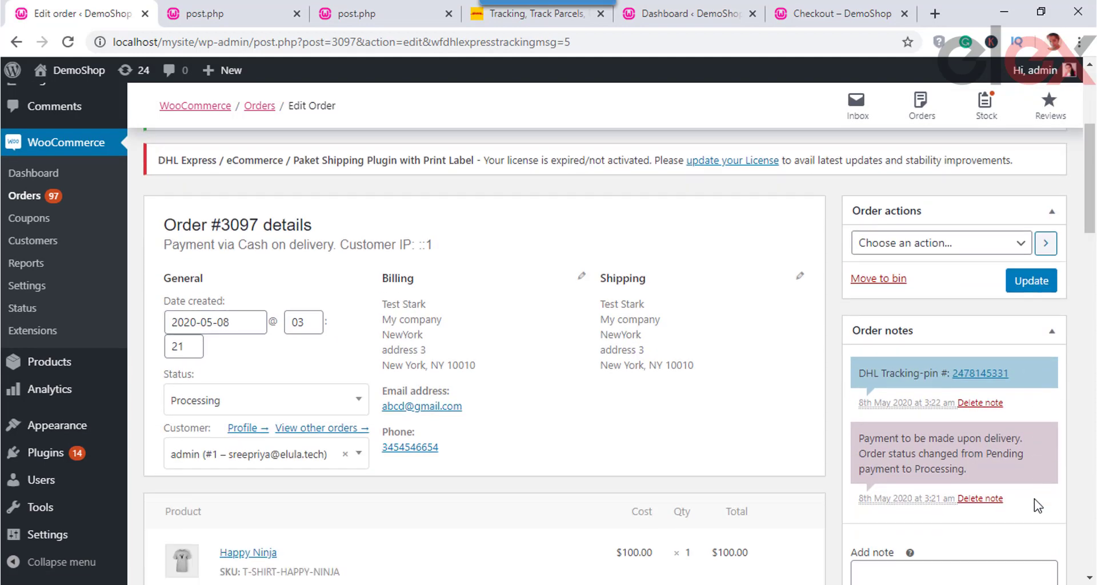
{"action": "scroll", "coordinate": [1037, 501], "scroll_direction": "down", "scroll_amount": 15}
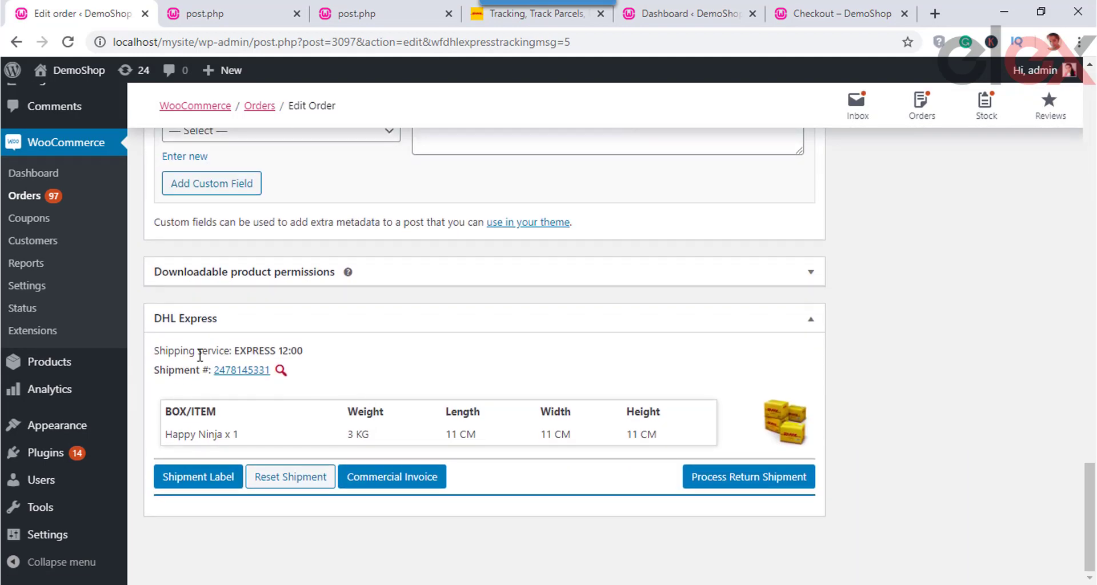
Step: Open the tracking link from the order's shipment number, and examine both pages of the DHL shipment label
{"action": "left_click", "coordinate": [252, 371]}
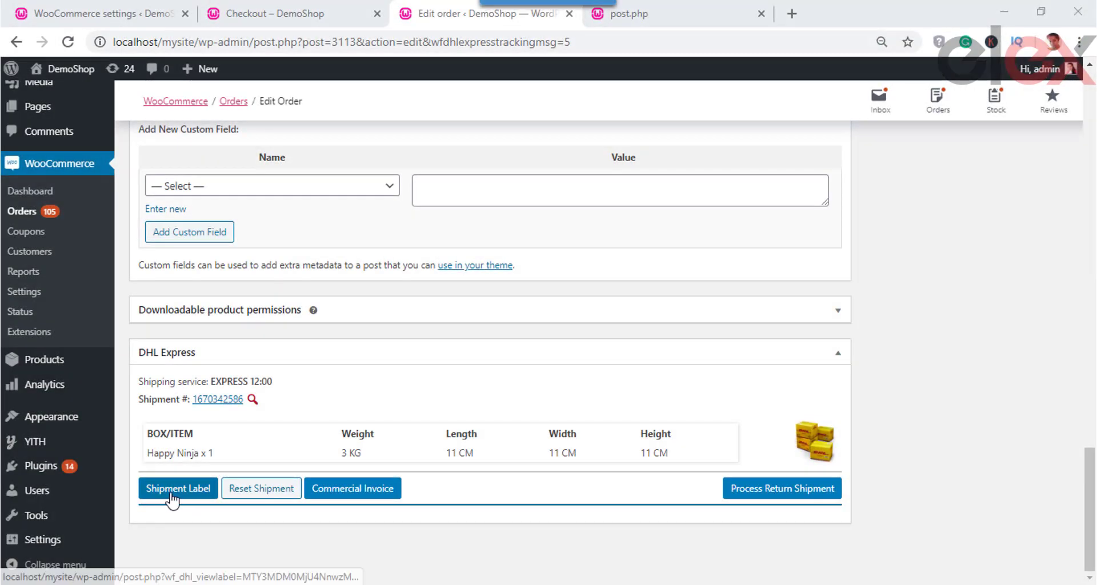
{"action": "left_click", "coordinate": [172, 493]}
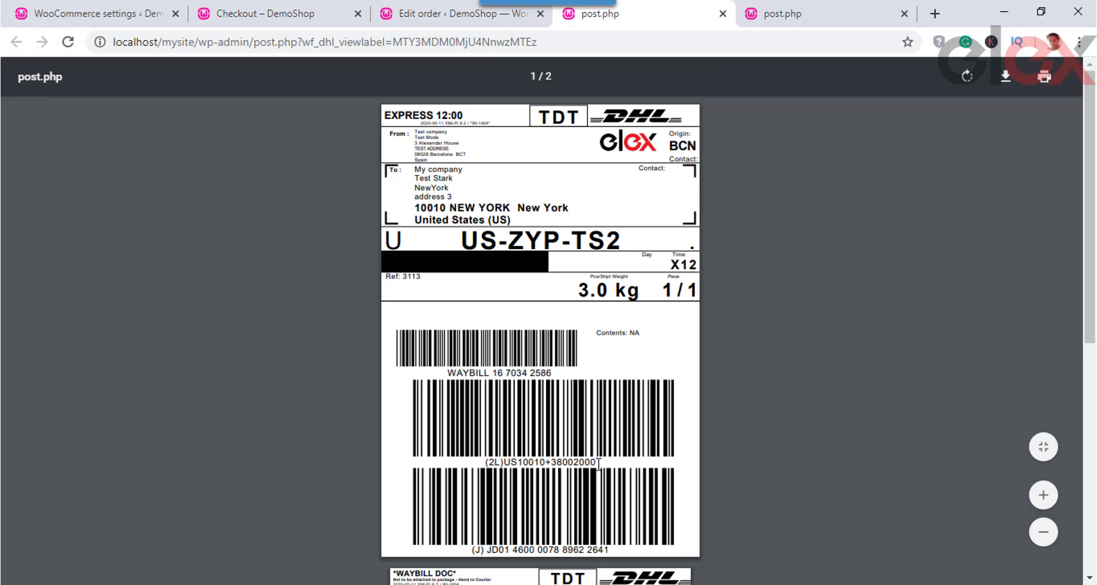
{"action": "scroll", "coordinate": [572, 428], "scroll_direction": "down", "scroll_amount": 8}
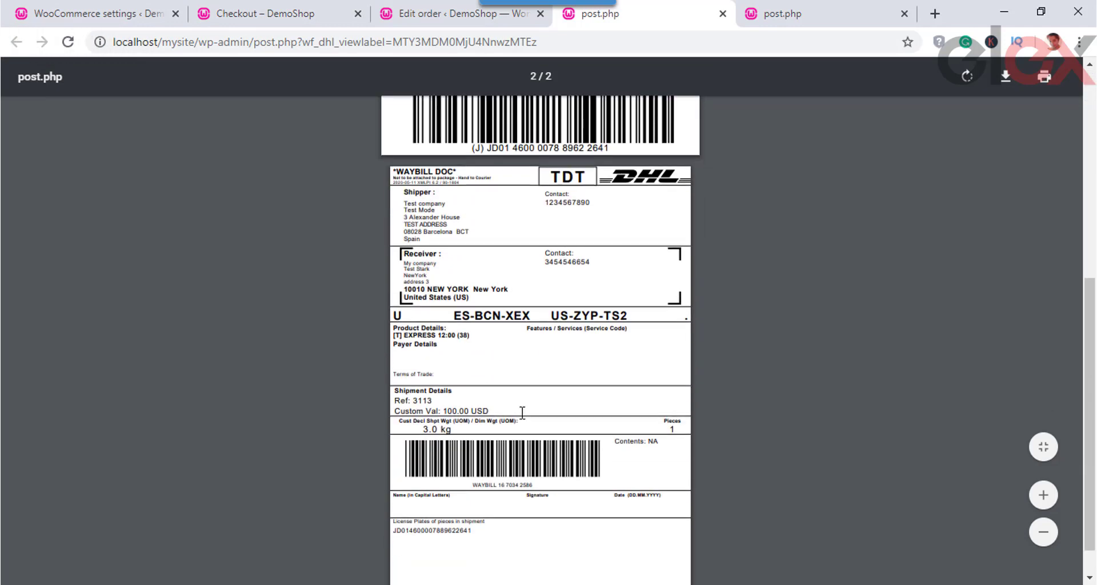
{"action": "scroll", "coordinate": [515, 355], "scroll_direction": "up", "scroll_amount": 8}
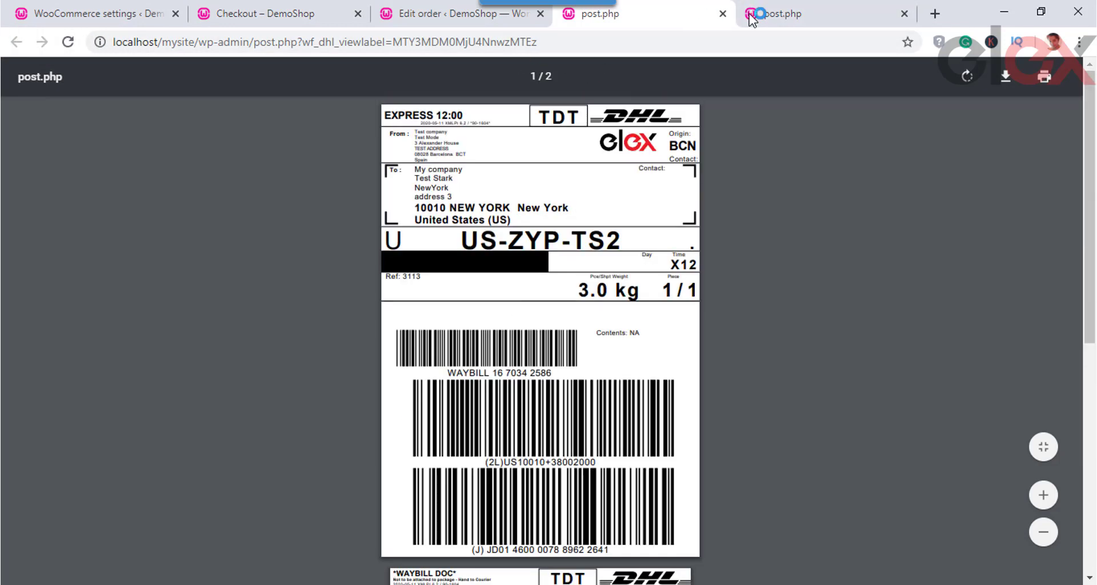
Step: Examine the shipment's commercial invoice and the DHL tracking information on the customer's order page
{"action": "left_click", "coordinate": [783, 15]}
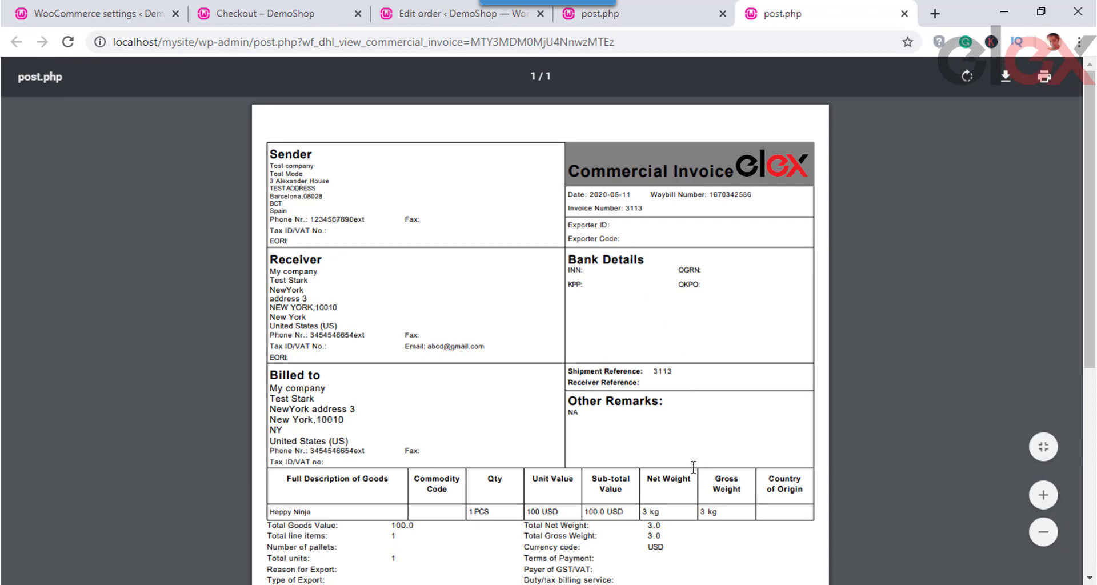
{"action": "scroll", "coordinate": [692, 468], "scroll_direction": "down", "scroll_amount": 4}
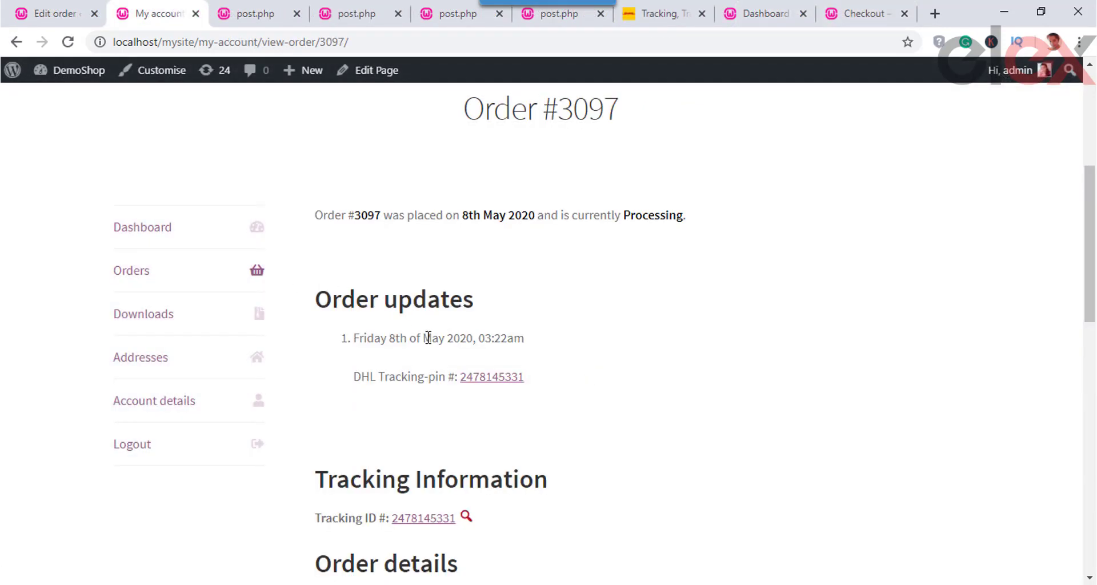
{"action": "scroll", "coordinate": [600, 380], "scroll_direction": "down", "scroll_amount": 4}
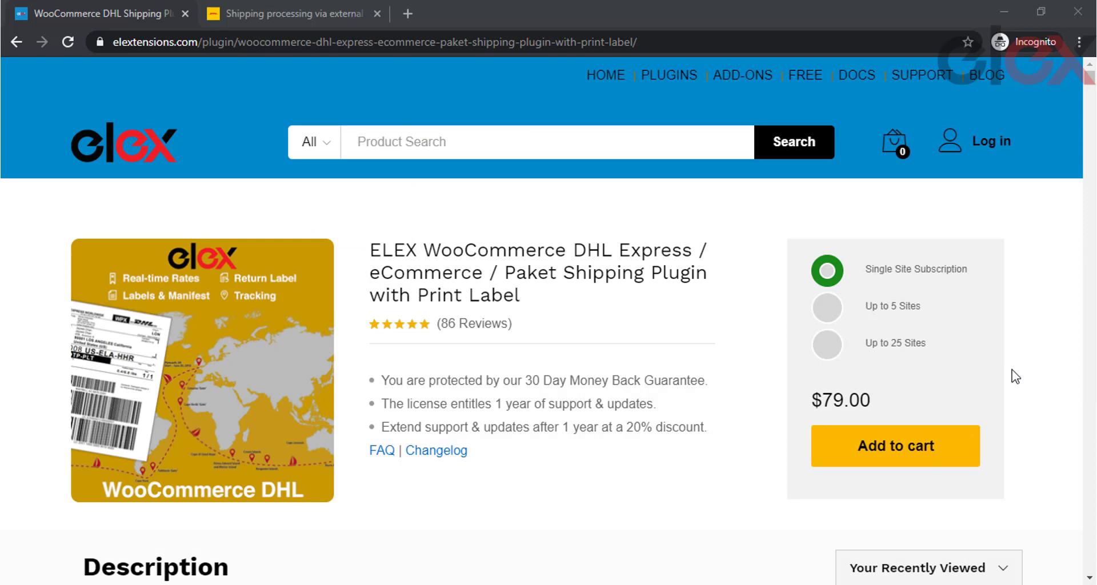
Step: Read the description of the ELEX WooCommerce DHL shipping plugin on its product page
{"action": "scroll", "coordinate": [1015, 377], "scroll_direction": "down", "scroll_amount": 1}
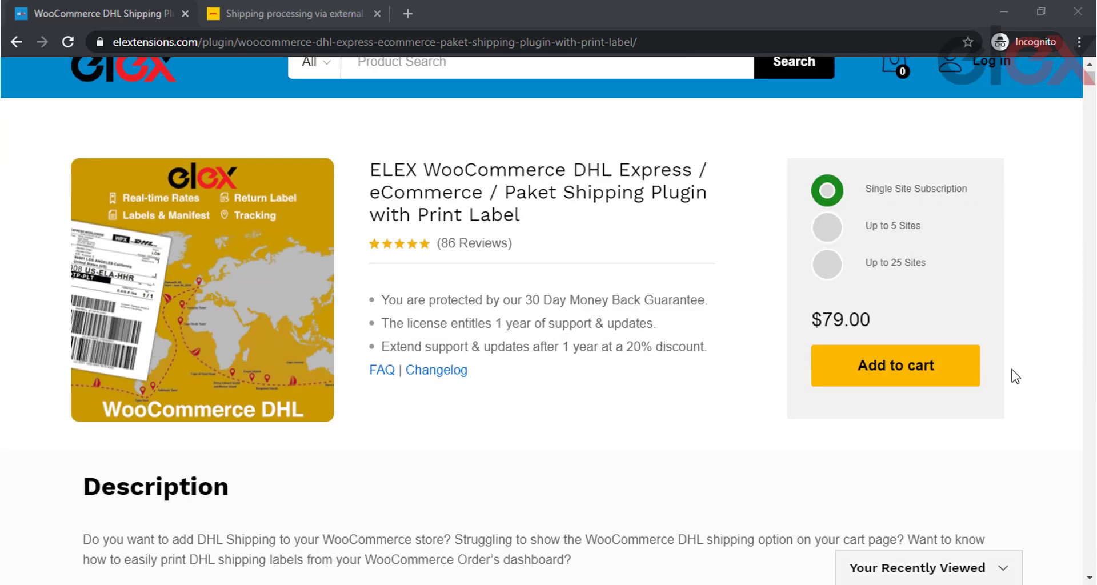
{"action": "scroll", "coordinate": [1015, 376], "scroll_direction": "down", "scroll_amount": 2}
{"action": "scroll", "coordinate": [1015, 377], "scroll_direction": "down", "scroll_amount": 1}
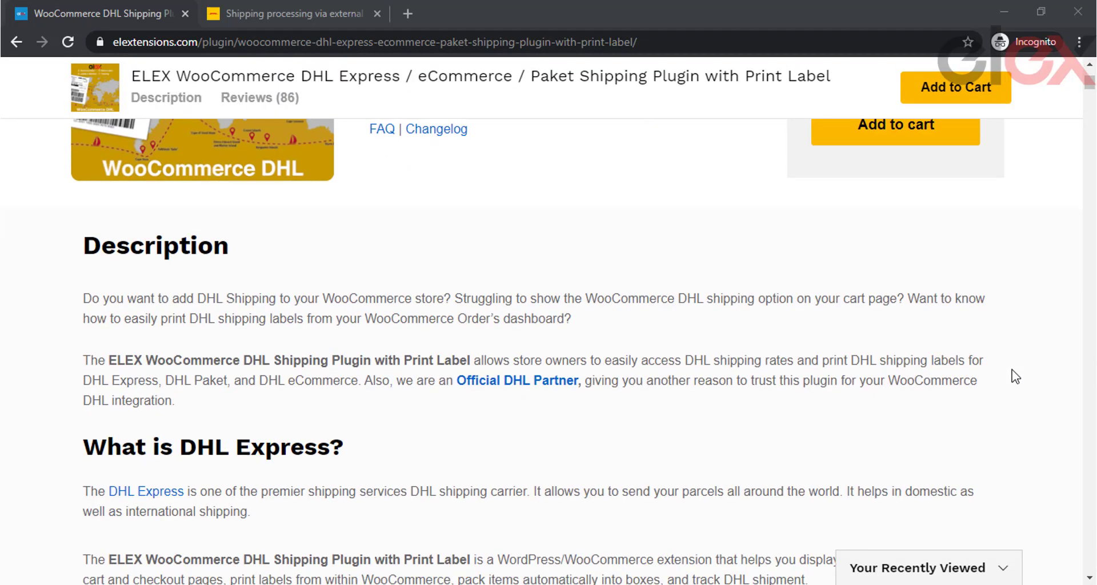
{"action": "scroll", "coordinate": [1015, 377], "scroll_direction": "down", "scroll_amount": 3}
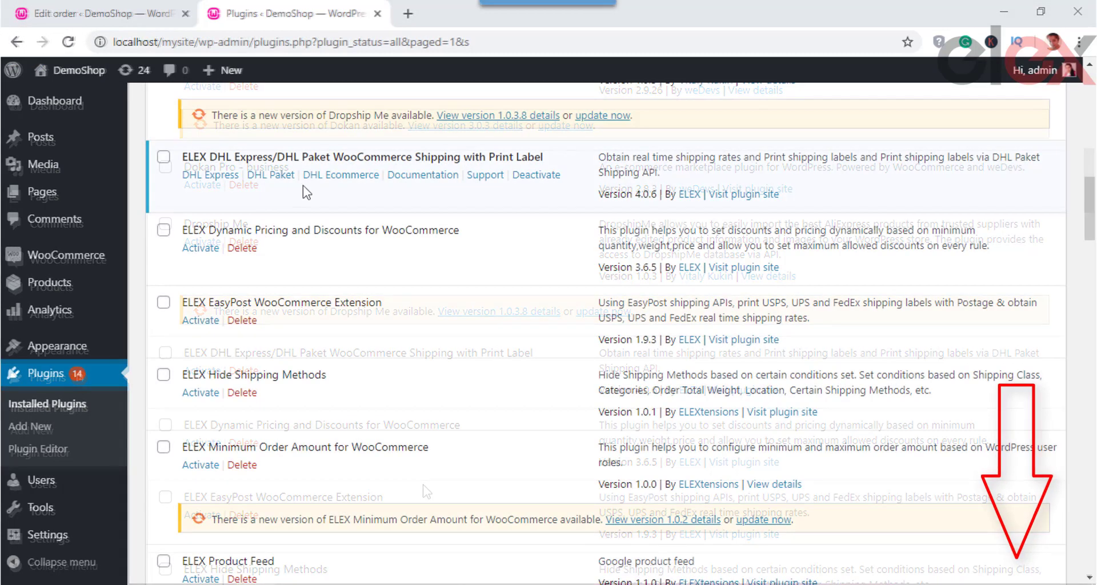
Step: Open the plugin's DHL Express settings, switch the account to Live Mode and validate the existing credentials
{"action": "left_click", "coordinate": [429, 171]}
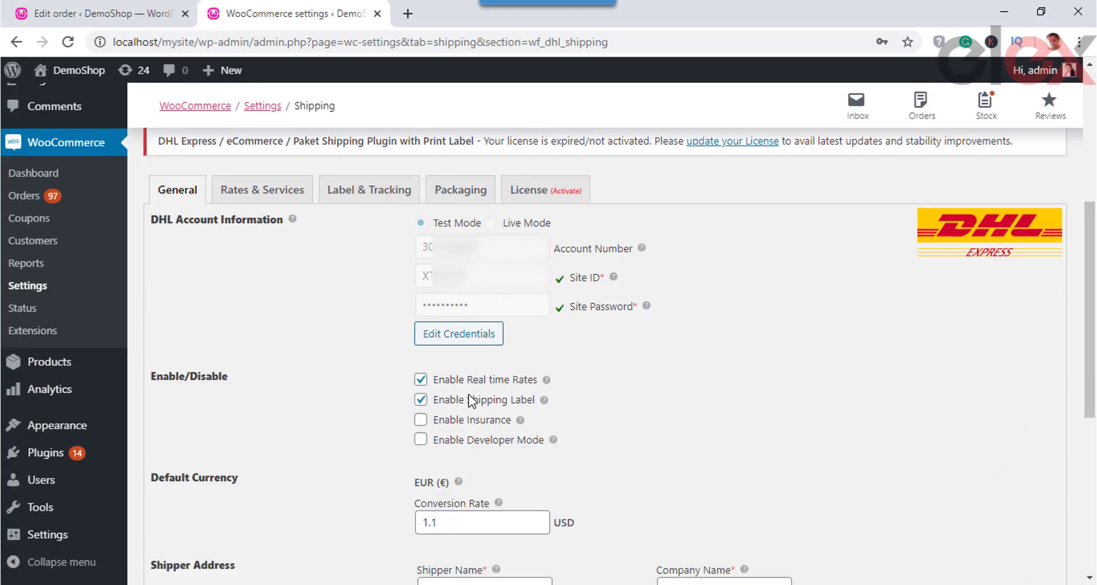
{"action": "left_click", "coordinate": [483, 340]}
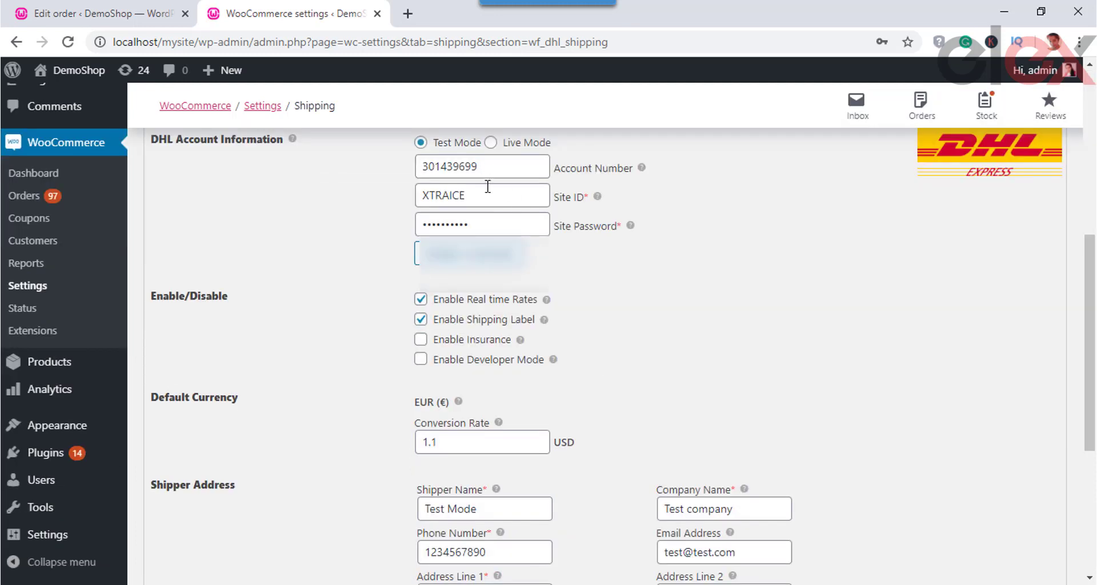
{"action": "scroll", "coordinate": [489, 188], "scroll_direction": "up", "scroll_amount": 1}
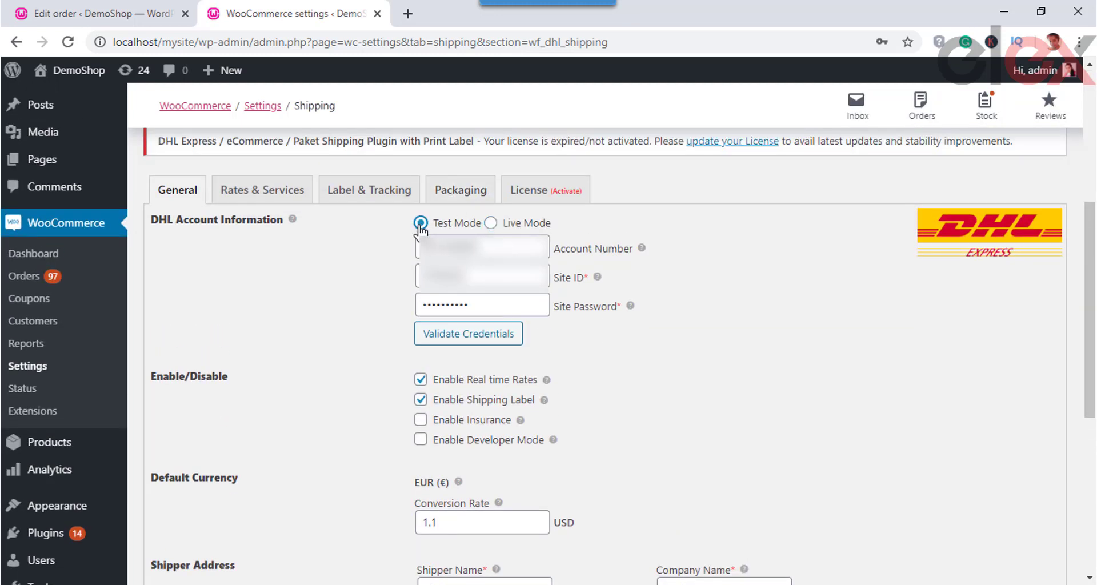
{"action": "left_click", "coordinate": [489, 223]}
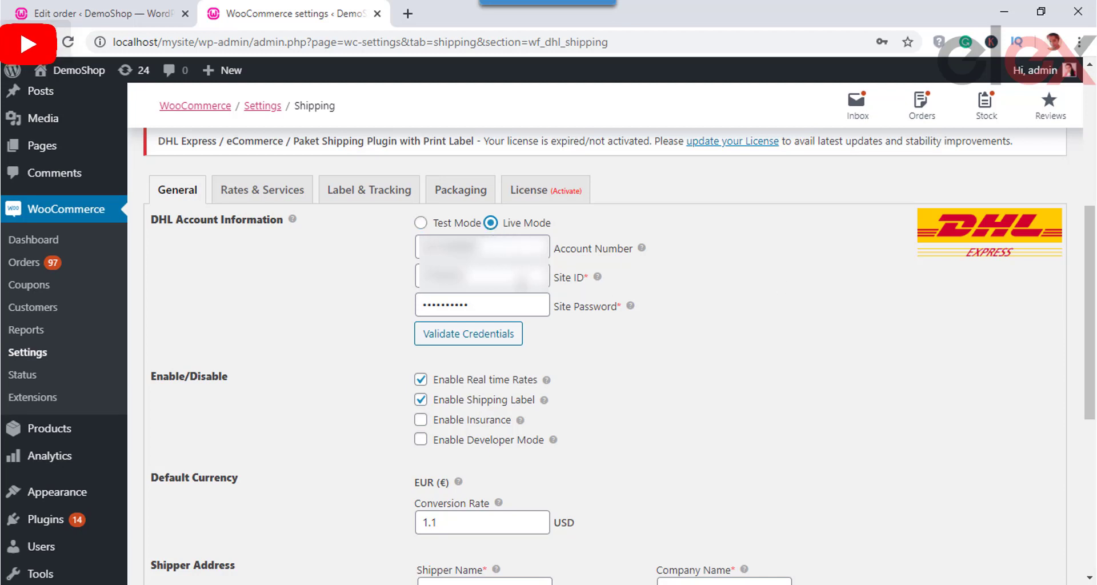
{"action": "left_click", "coordinate": [504, 338]}
{"action": "scroll", "coordinate": [749, 337], "scroll_direction": "down", "scroll_amount": 1}
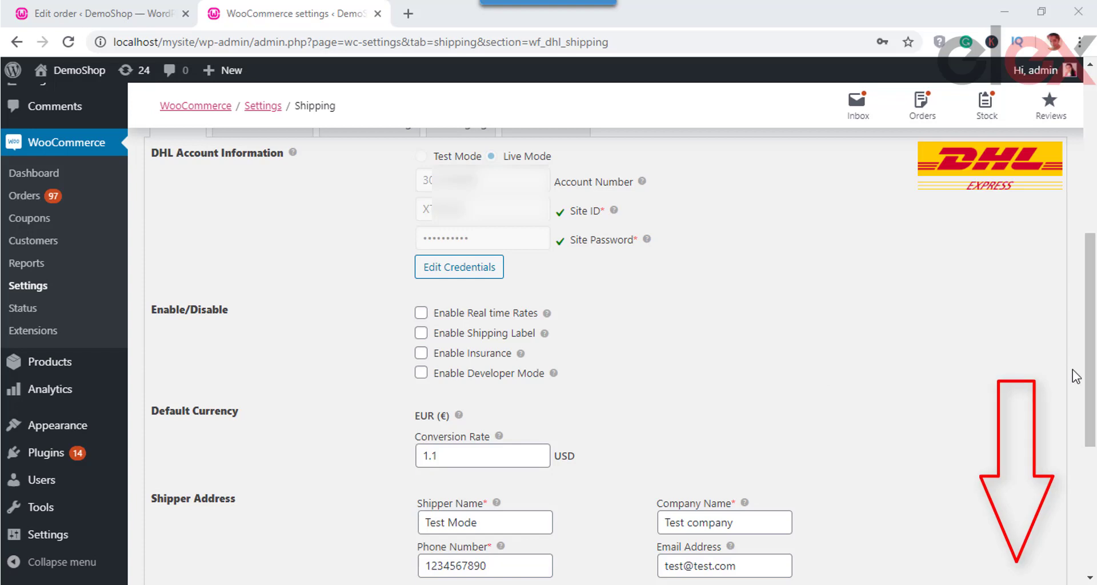
Step: Enable real-time rates, shipping labels and insurance in the general DHL Express settings
{"action": "left_click", "coordinate": [424, 313]}
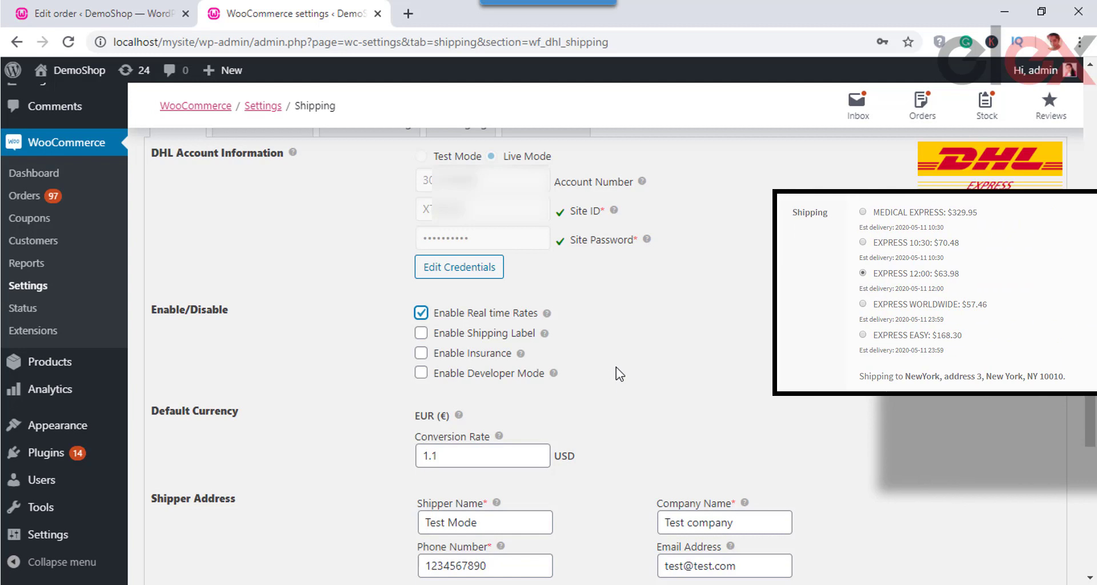
{"action": "left_click", "coordinate": [421, 333]}
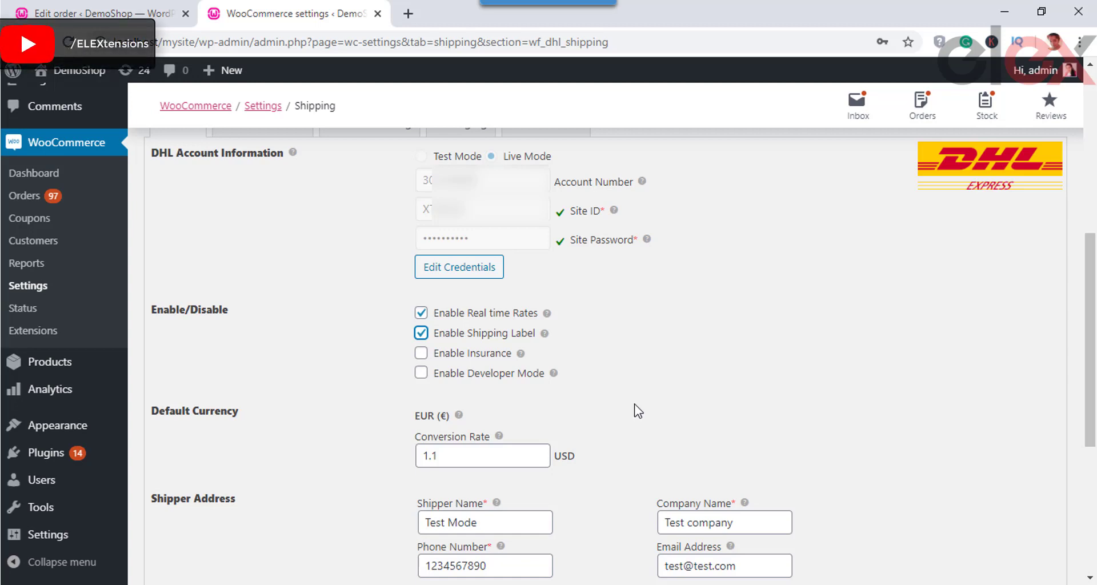
{"action": "left_click", "coordinate": [419, 354]}
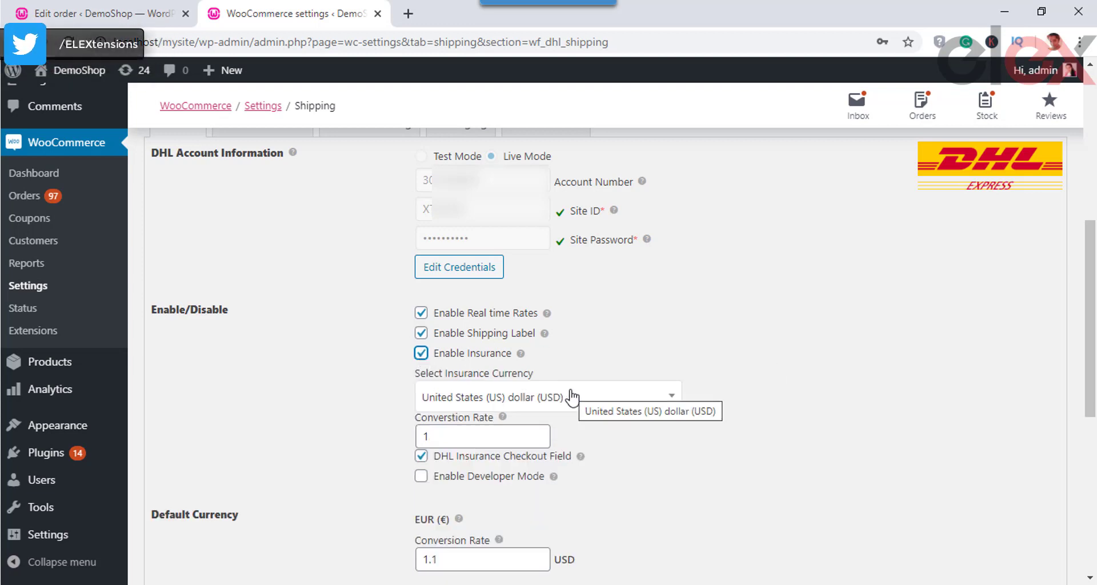
Step: Keep United States (US) dollar as the insurance currency and set its conversion rate to 0.99999
{"action": "left_click", "coordinate": [604, 406]}
{"action": "left_click", "coordinate": [605, 404]}
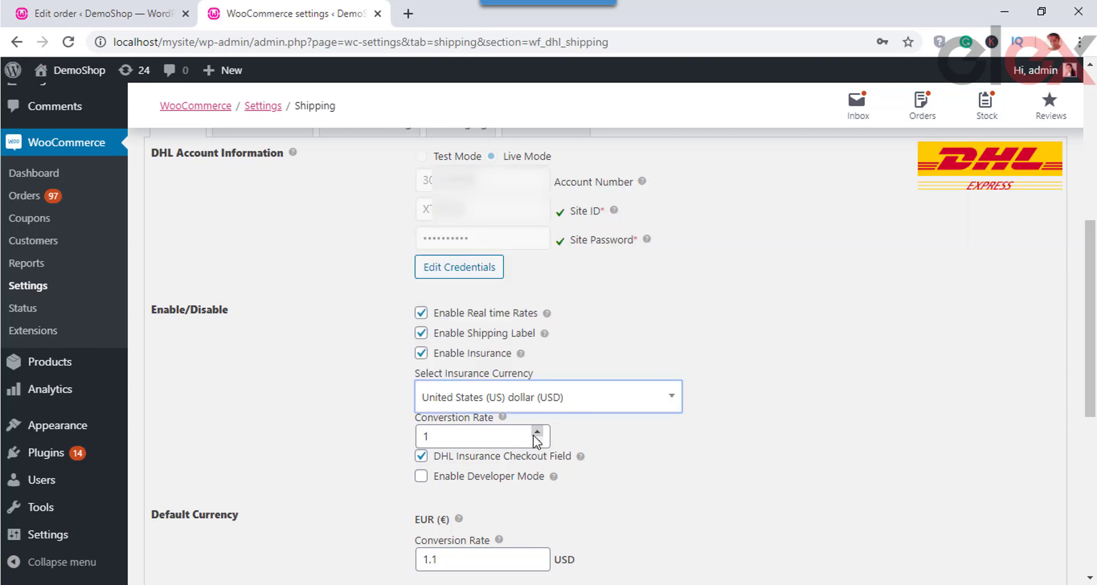
{"action": "left_click", "coordinate": [493, 435]}
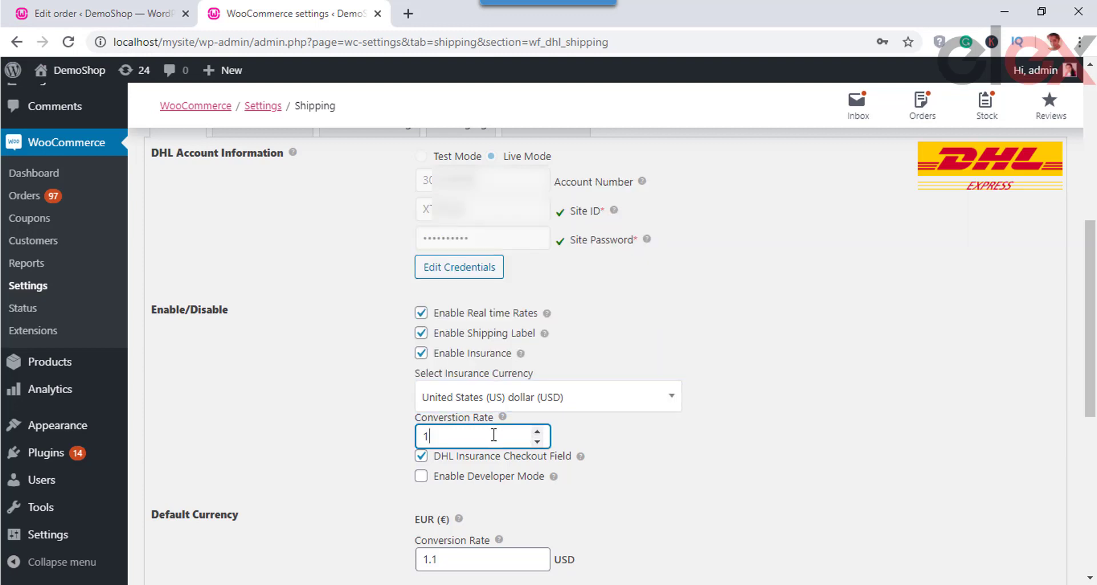
{"action": "key", "text": "BackSpace"}
{"action": "type", "text": "0.99999"}
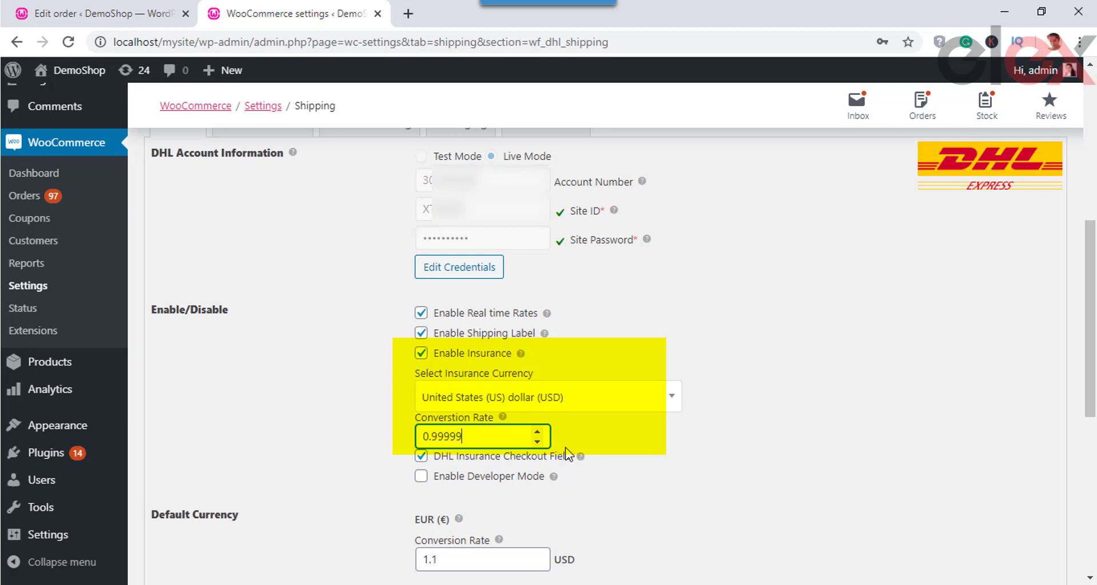
{"action": "left_click", "coordinate": [662, 451]}
{"action": "scroll", "coordinate": [656, 451], "scroll_direction": "down", "scroll_amount": 2}
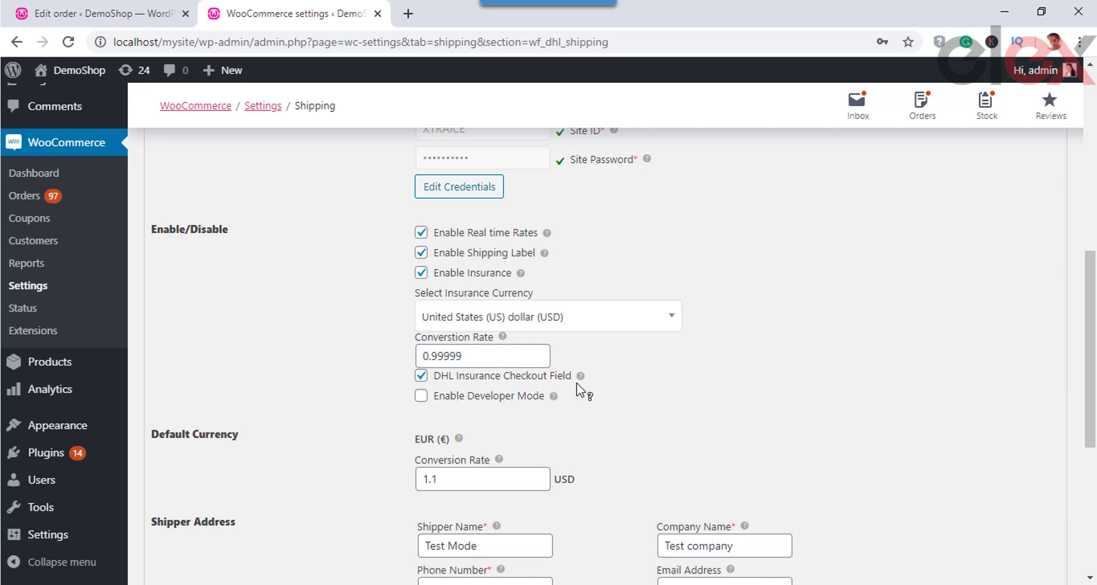
Step: Disable insurance and enable Developer Mode in the general DHL Express settings
{"action": "left_click", "coordinate": [421, 274]}
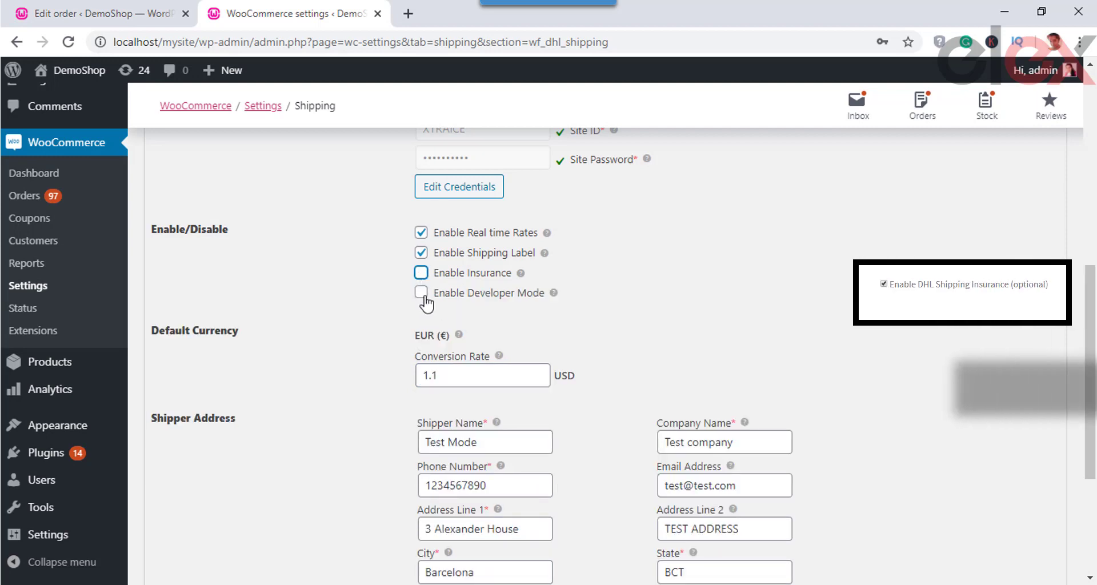
{"action": "left_click", "coordinate": [424, 295]}
{"action": "left_click", "coordinate": [422, 293]}
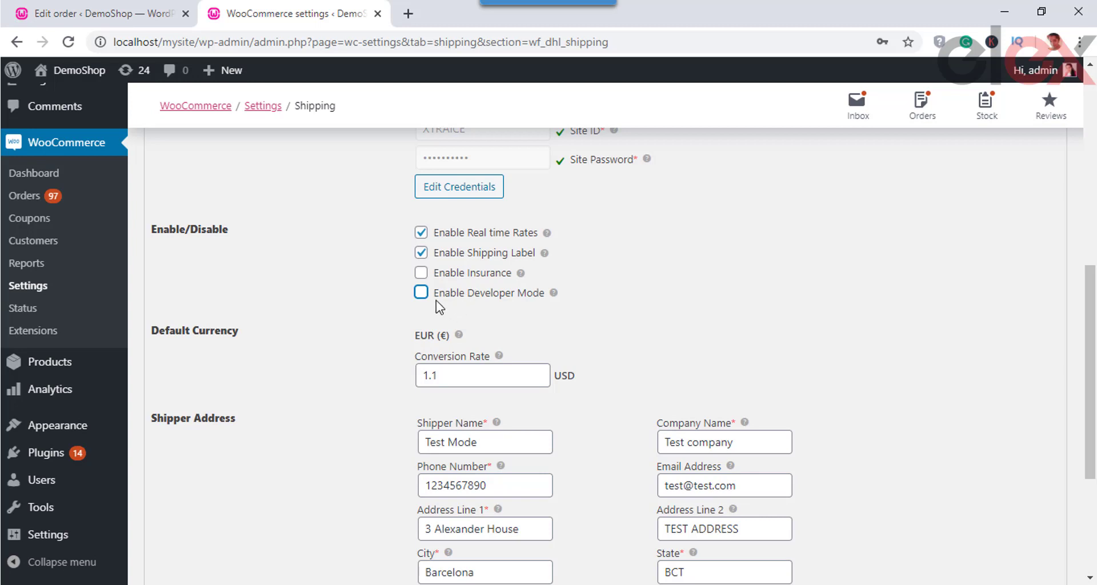
{"action": "scroll", "coordinate": [600, 360], "scroll_direction": "down", "scroll_amount": 2}
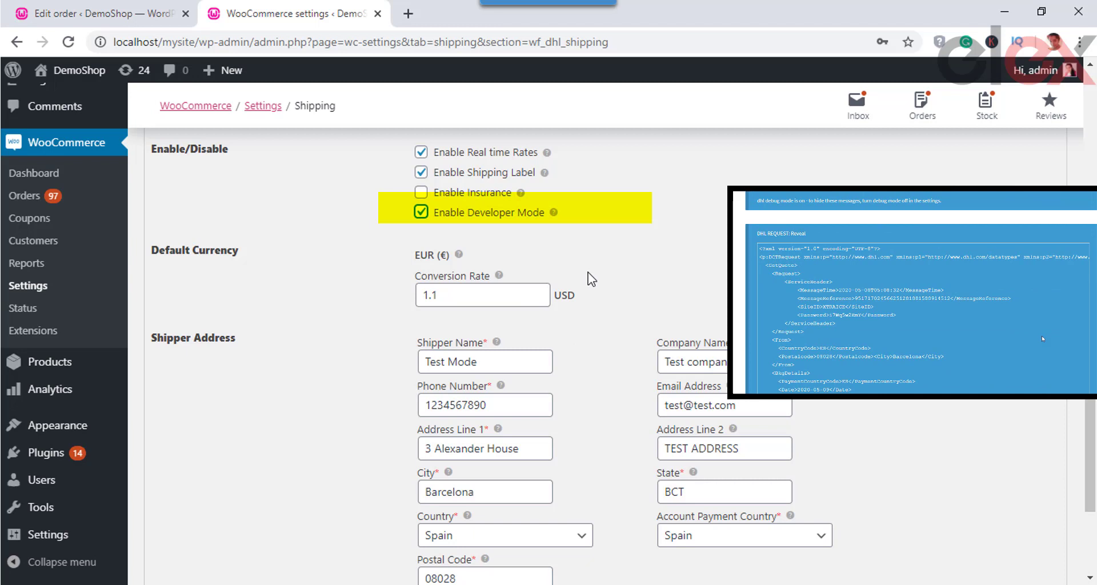
Step: Review the default currency and shipper address settings, and check the Account Payment Country options without changing them
{"action": "scroll", "coordinate": [591, 280], "scroll_direction": "down", "scroll_amount": 2}
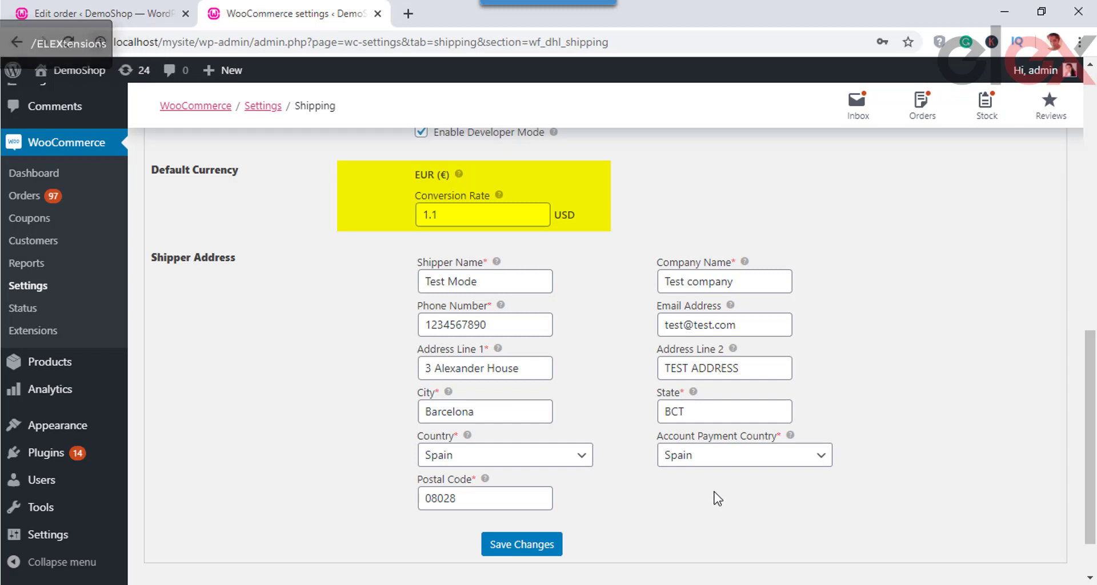
{"action": "left_click", "coordinate": [719, 457]}
{"action": "left_click", "coordinate": [720, 459]}
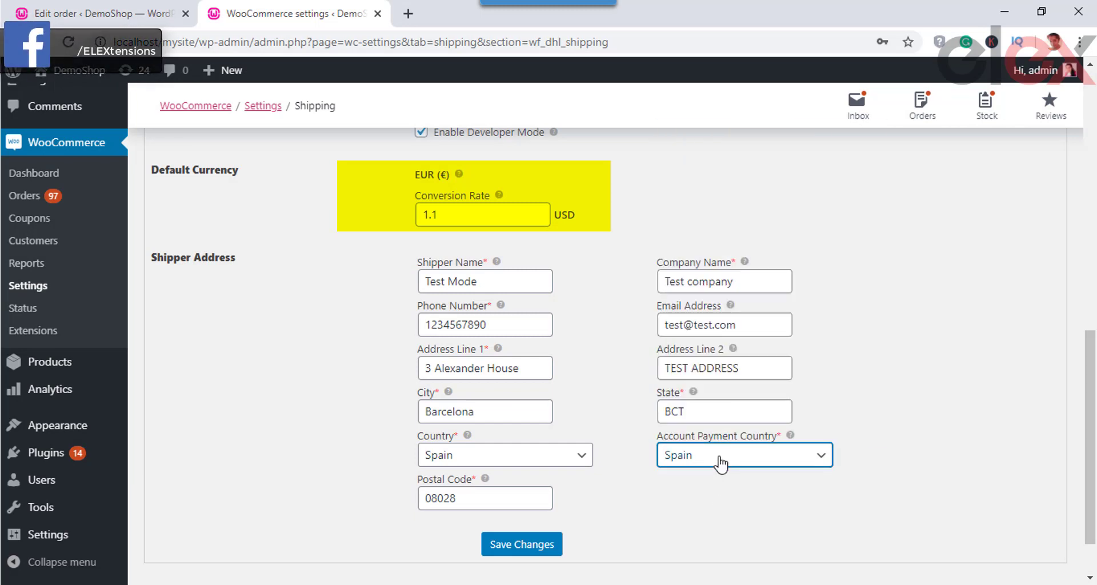
{"action": "left_click", "coordinate": [723, 506]}
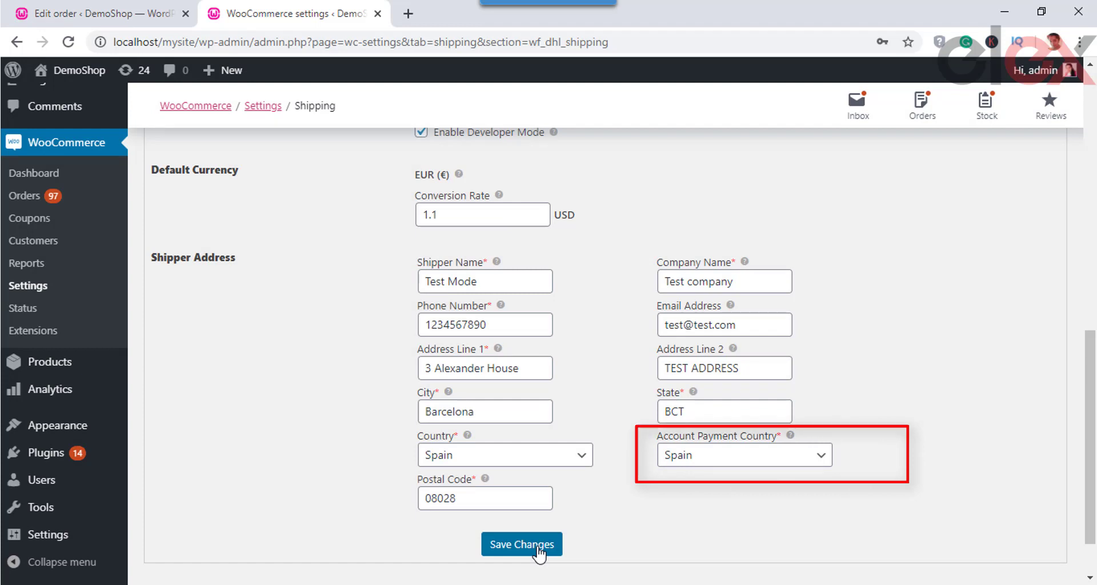
{"action": "left_click", "coordinate": [816, 458]}
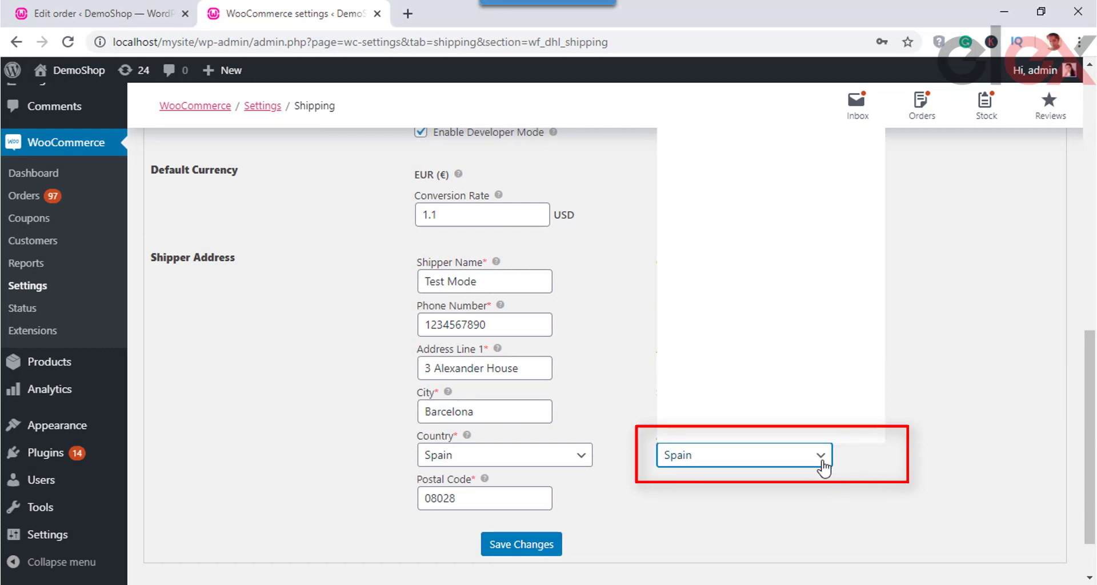
{"action": "left_click", "coordinate": [865, 475]}
{"action": "scroll", "coordinate": [738, 500], "scroll_direction": "down", "scroll_amount": 2}
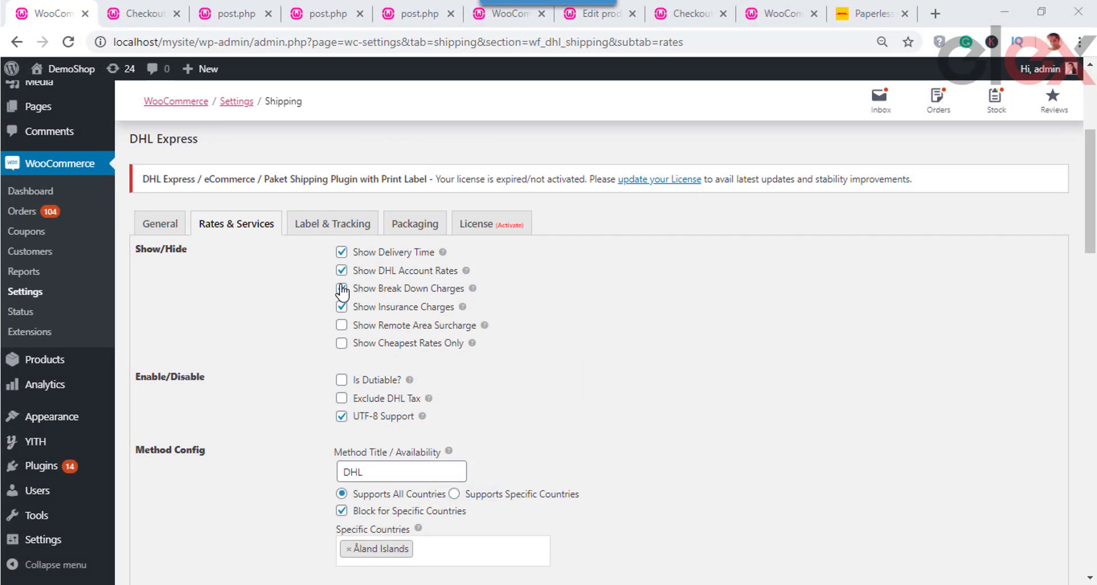
Step: In the Rates & Services settings, show break down charges, remote area surcharge and cheapest rates only, and enable Is Dutiable and Exclude DHL Tax
{"action": "left_click", "coordinate": [341, 289]}
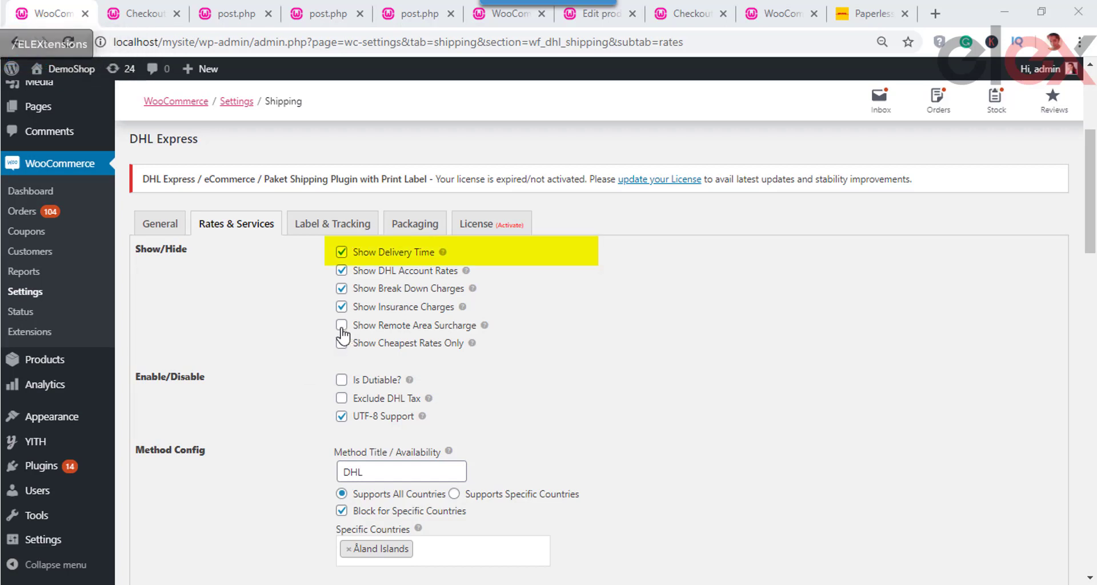
{"action": "left_click", "coordinate": [341, 326]}
{"action": "left_click", "coordinate": [342, 326]}
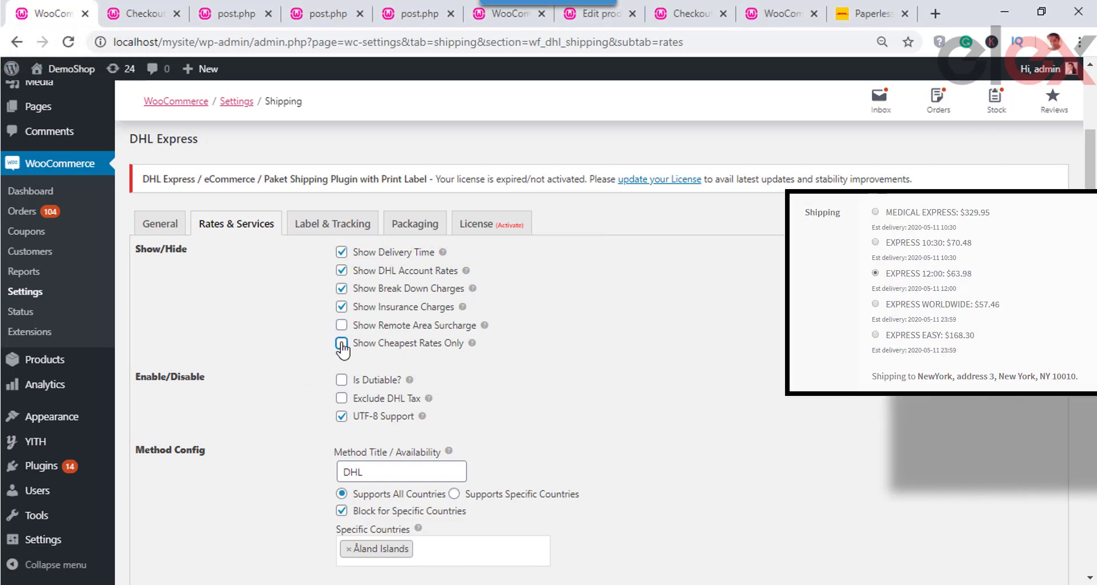
{"action": "left_click", "coordinate": [341, 326]}
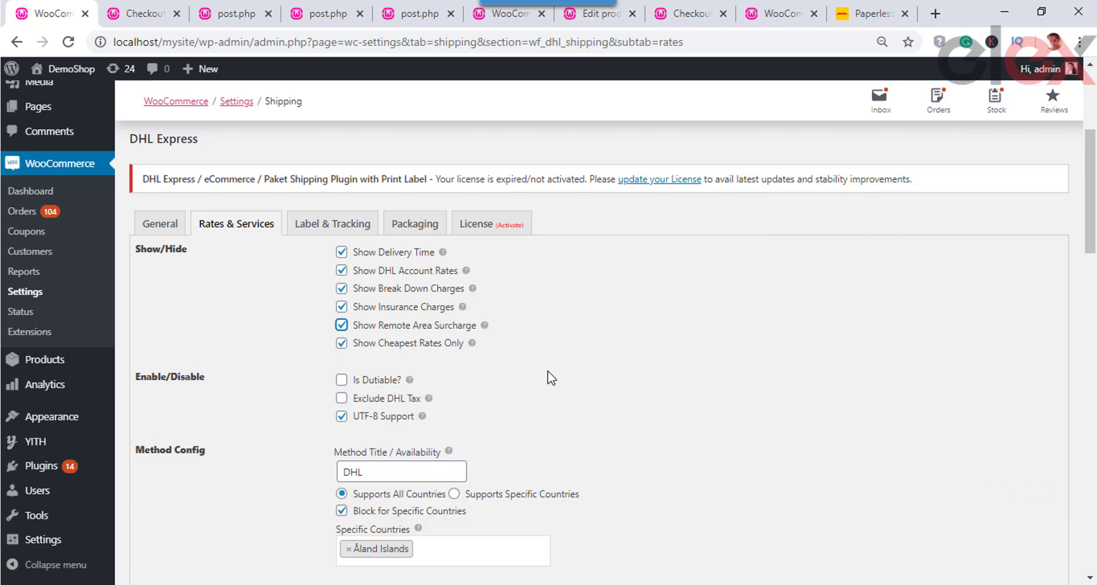
{"action": "left_click", "coordinate": [343, 381]}
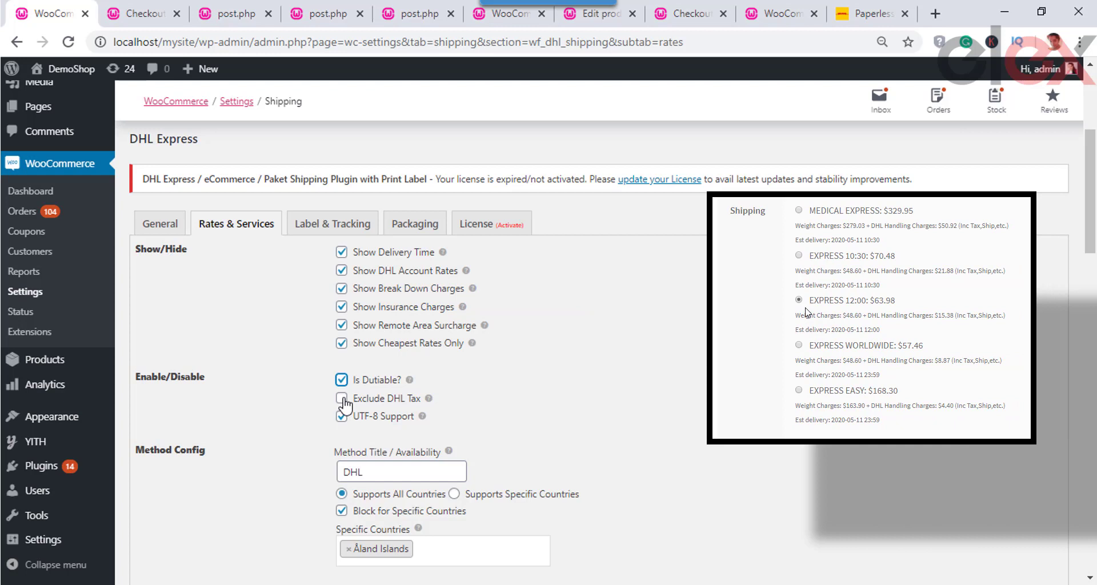
{"action": "left_click", "coordinate": [342, 399]}
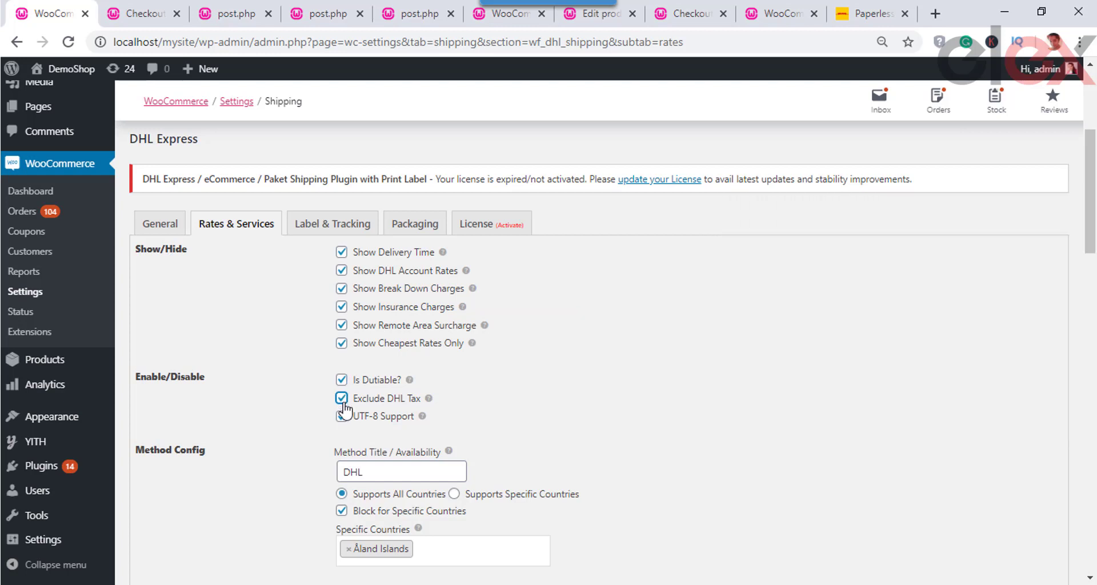
Step: Enable UTF-8 Support, try limiting the DHL method to specific countries, and return its availability to Supports All Countries
{"action": "left_click", "coordinate": [343, 416]}
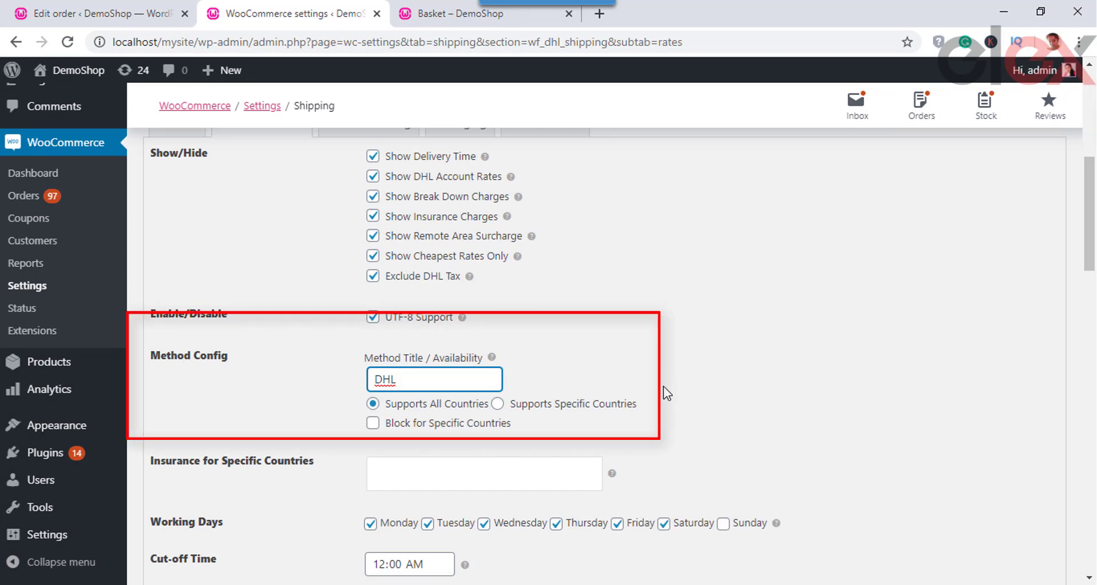
{"action": "scroll", "coordinate": [663, 386], "scroll_direction": "down", "scroll_amount": 3}
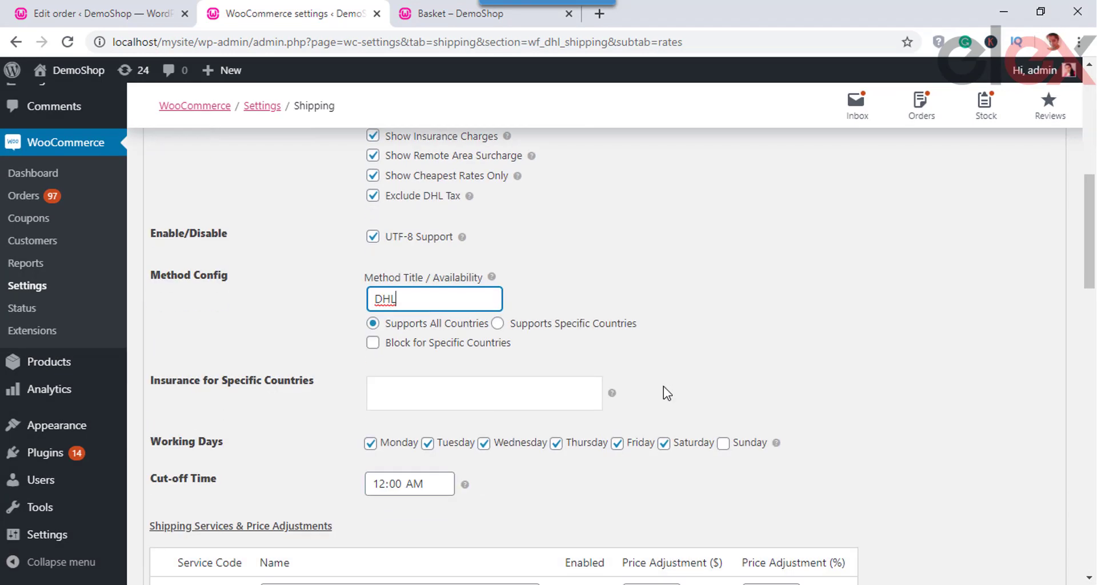
{"action": "left_click", "coordinate": [498, 323]}
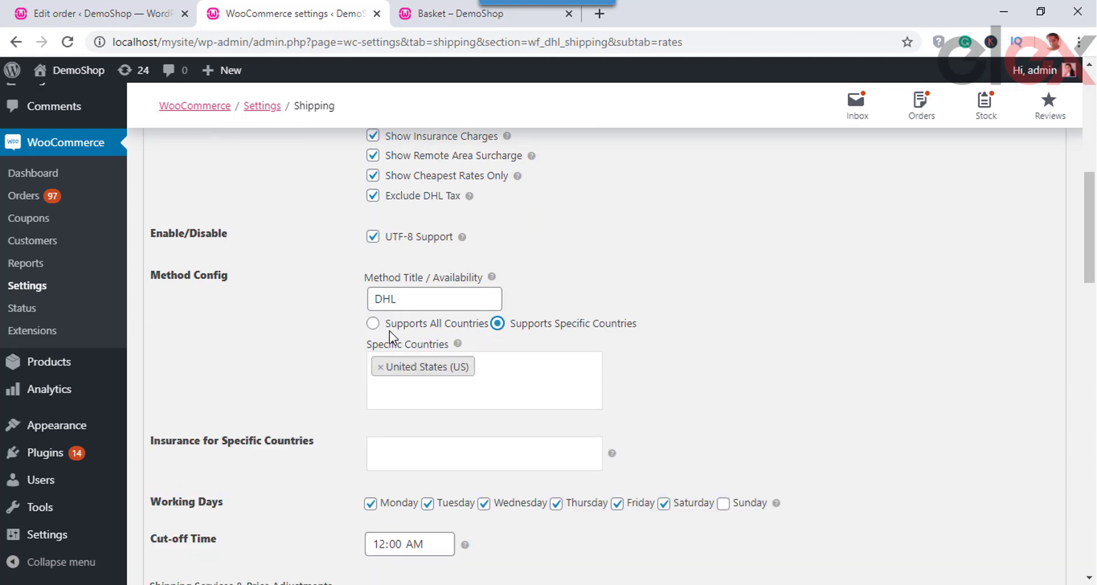
{"action": "left_click", "coordinate": [374, 324]}
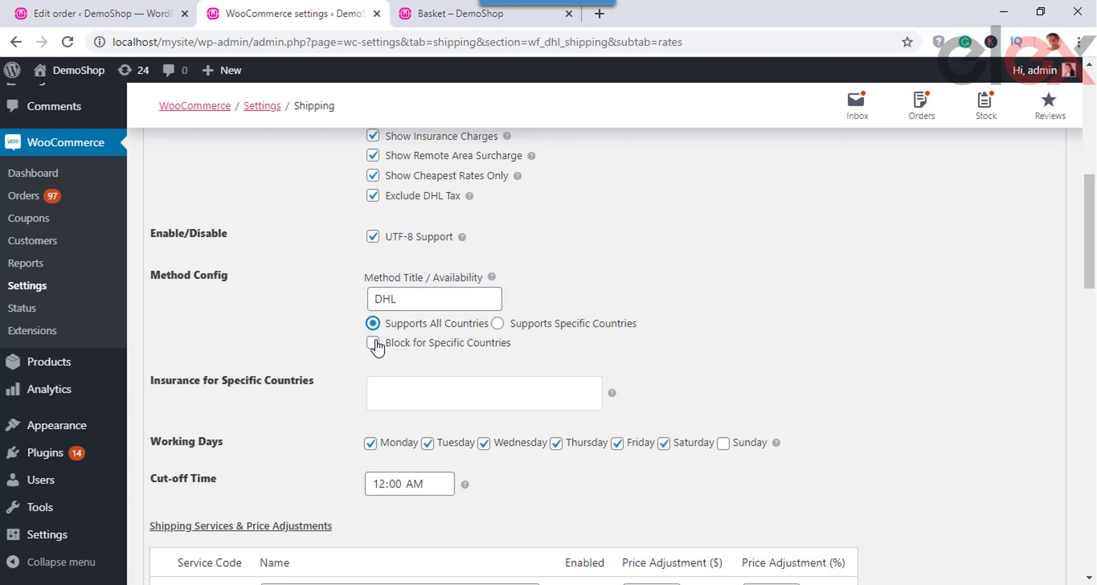
Step: Enable Block for Specific Countries in the method configuration and add Åland Islands as the blocked country
{"action": "left_click", "coordinate": [374, 343]}
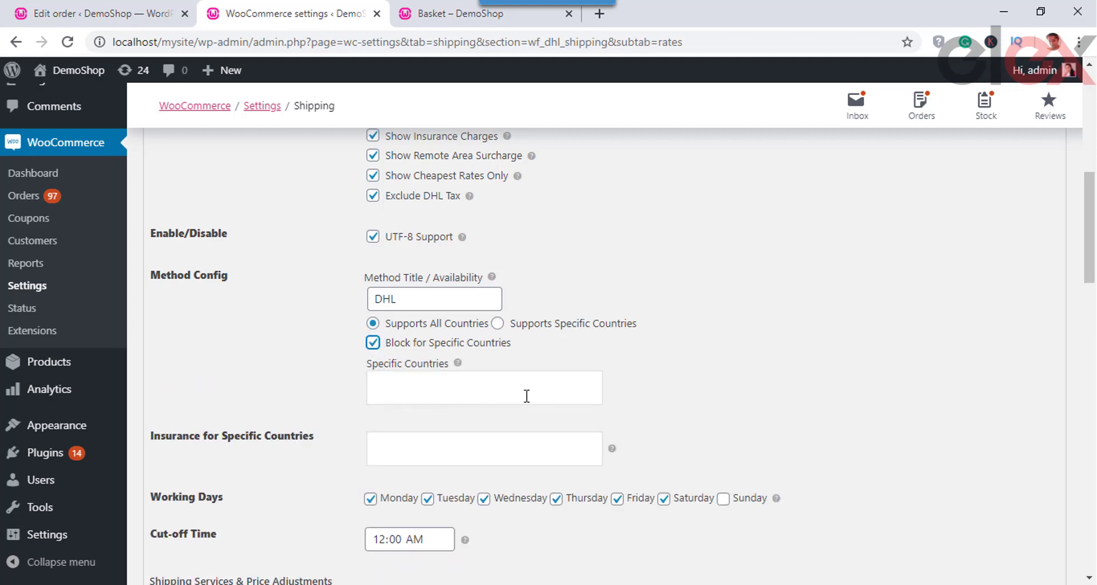
{"action": "left_click", "coordinate": [470, 390]}
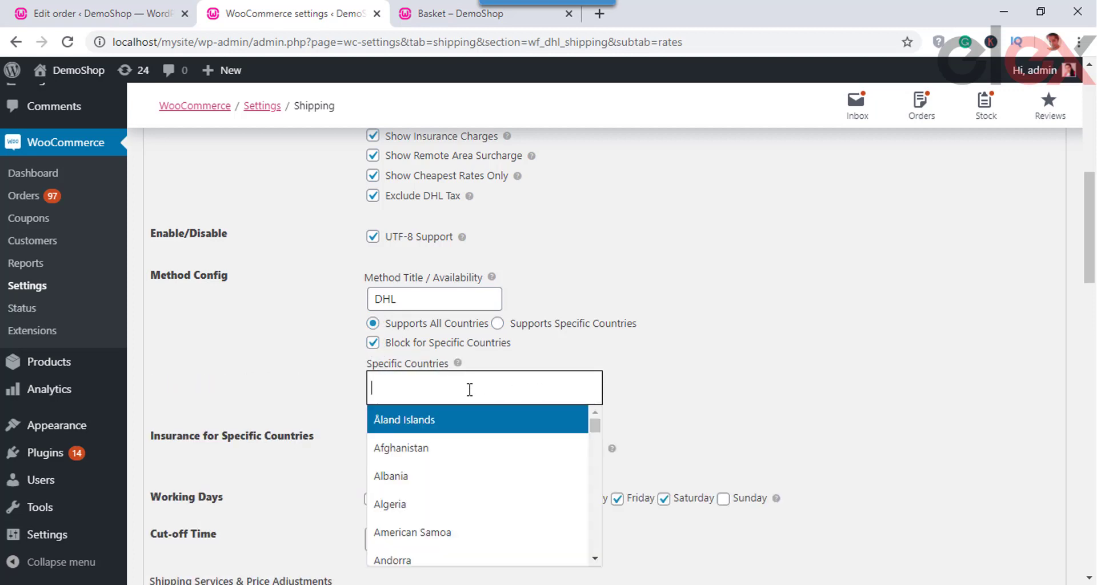
{"action": "left_click", "coordinate": [437, 426]}
{"action": "left_click", "coordinate": [640, 385]}
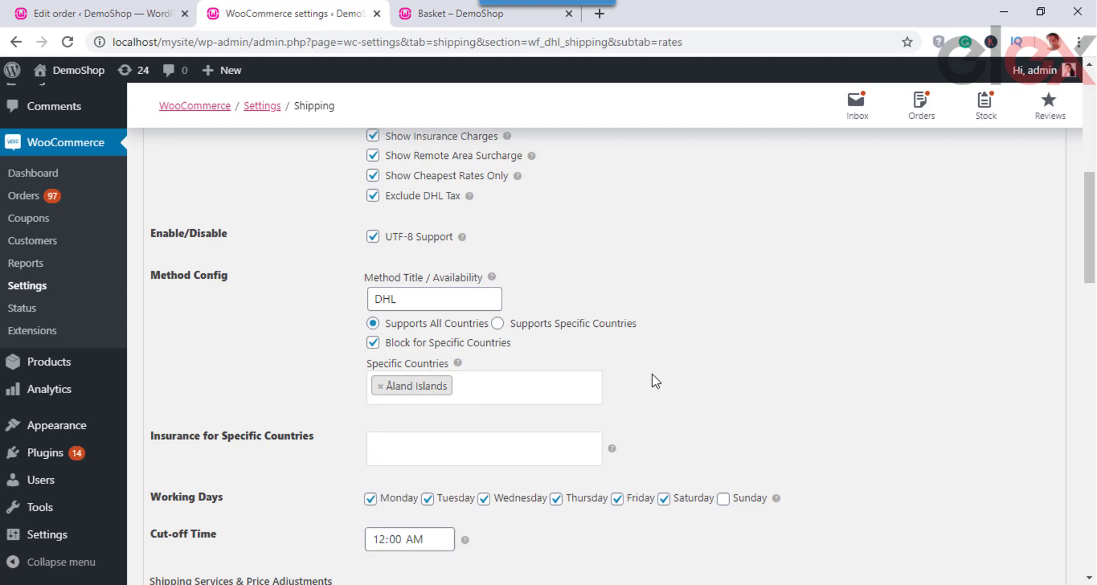
Step: Add Afghanistan to Insurance for Specific Countries
{"action": "scroll", "coordinate": [654, 381], "scroll_direction": "down", "scroll_amount": 1}
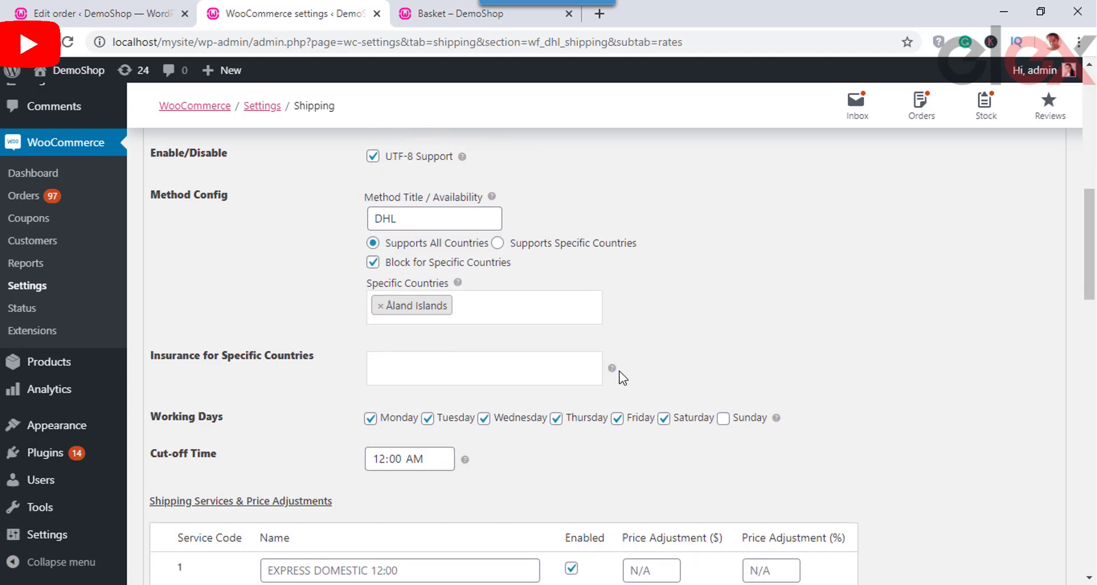
{"action": "left_click", "coordinate": [516, 369]}
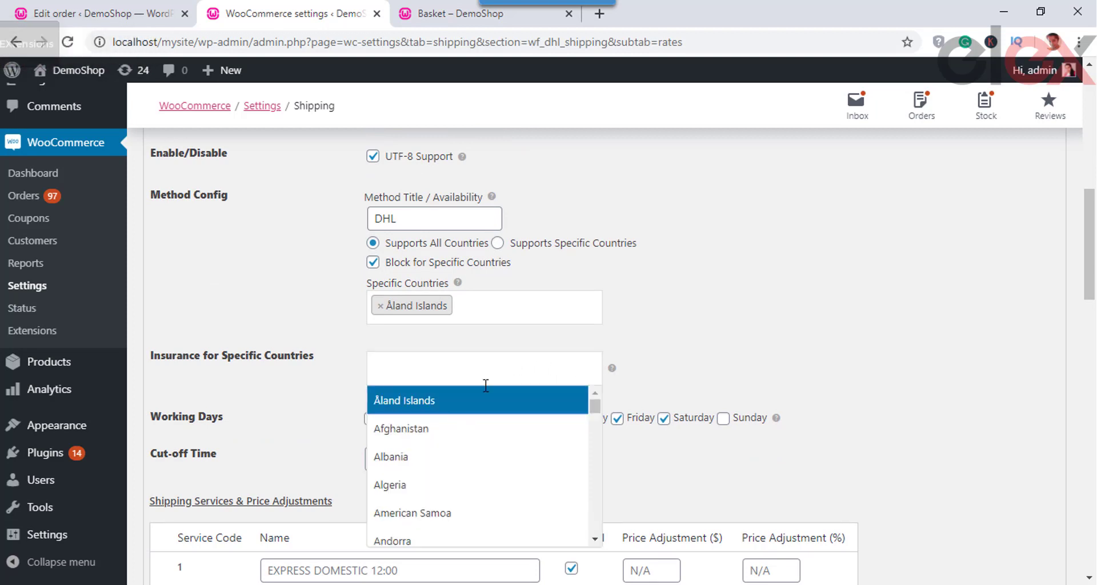
{"action": "left_click", "coordinate": [475, 431]}
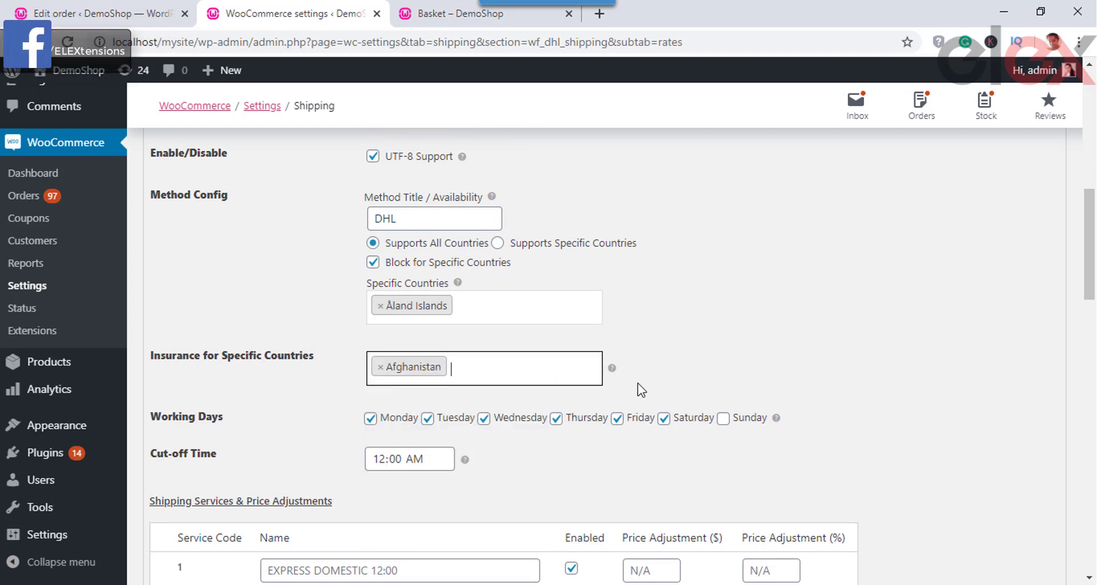
{"action": "left_click", "coordinate": [659, 376]}
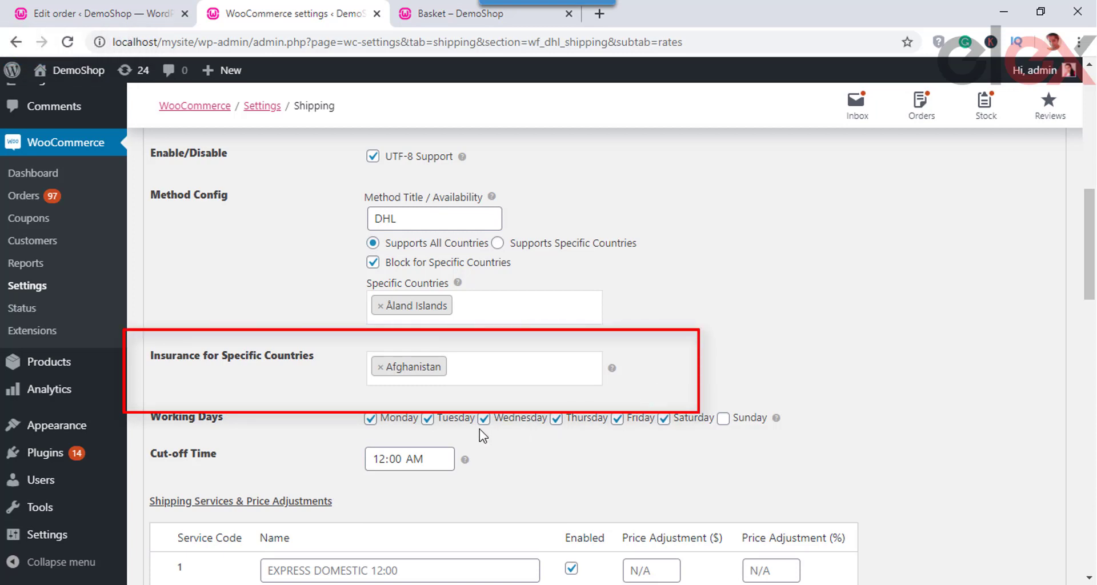
Step: Switch Monday off and back on in Working Days, and check the Cut-off Time setting without changing it
{"action": "left_click", "coordinate": [370, 418]}
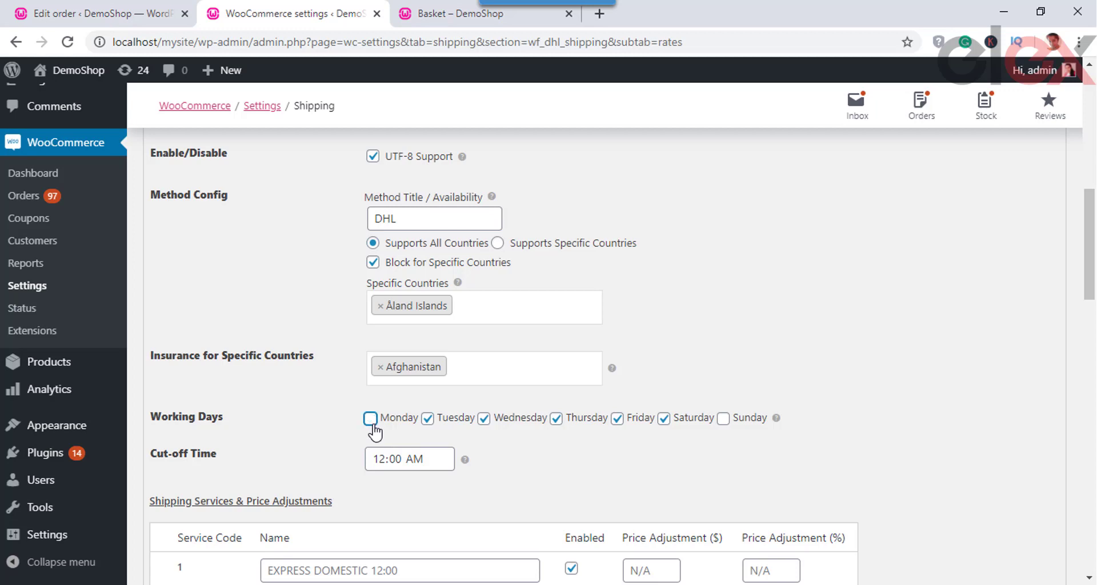
{"action": "left_click", "coordinate": [370, 419]}
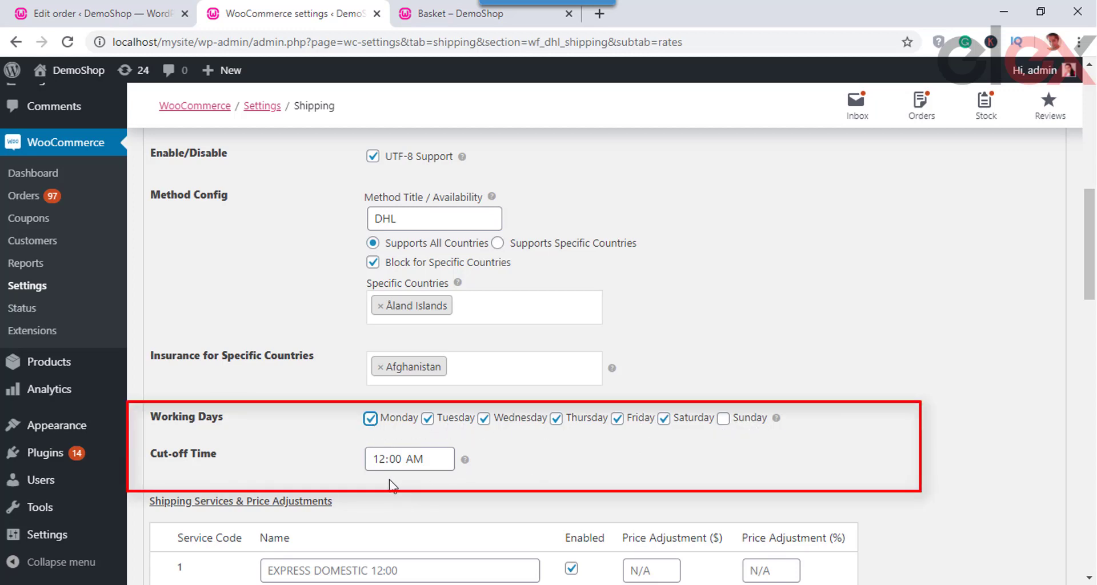
{"action": "left_click", "coordinate": [381, 460]}
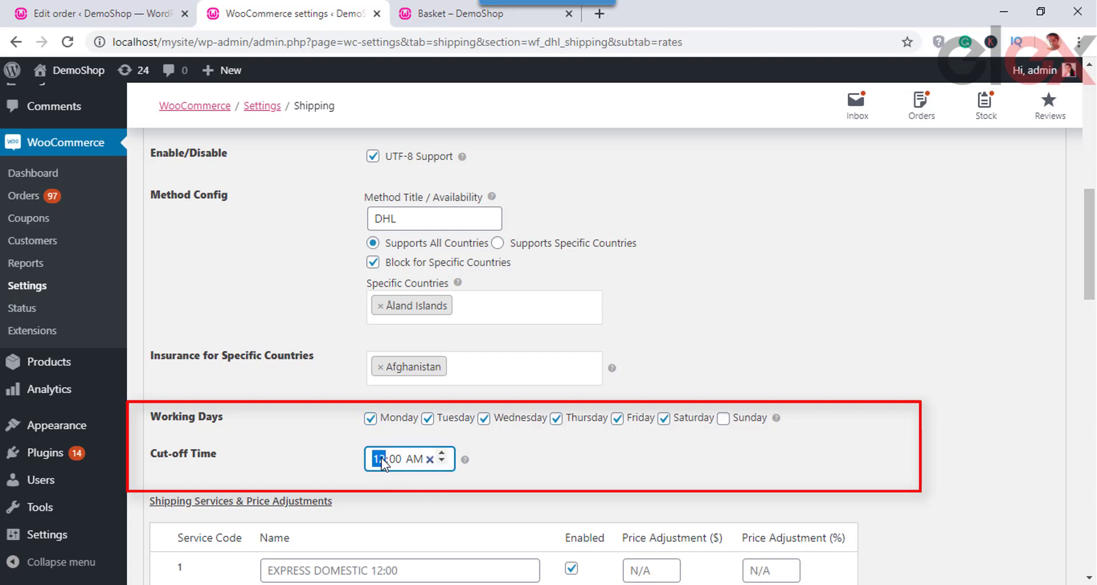
{"action": "left_click", "coordinate": [544, 461]}
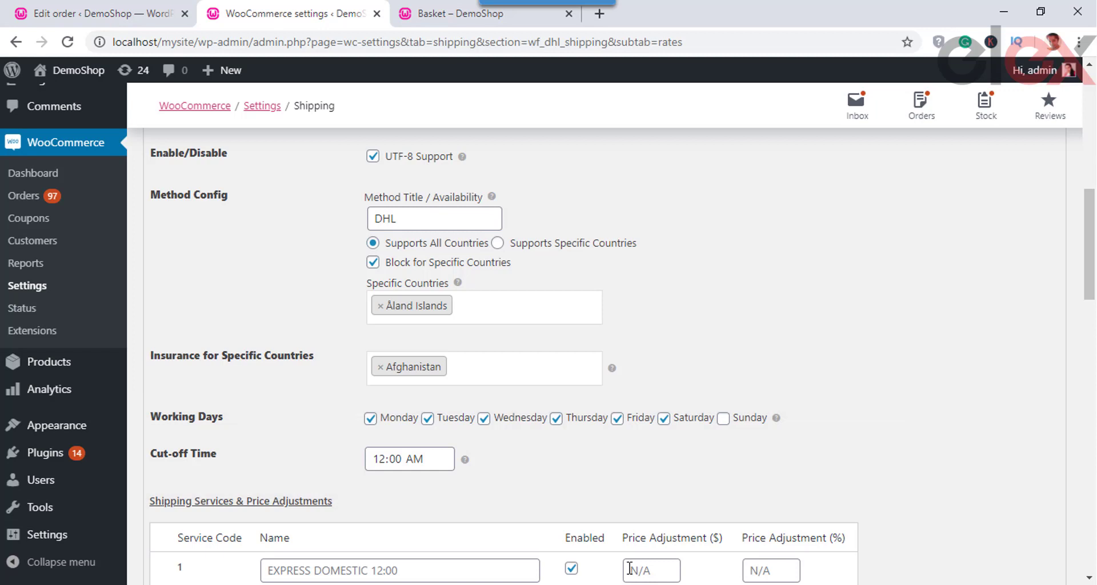
Step: In Shipping Services & Price Adjustments, keep EXPRESS DOMESTIC 12:00 enabled and set its price adjustments to 12 $ and 9 %
{"action": "scroll", "coordinate": [630, 569], "scroll_direction": "down", "scroll_amount": 3}
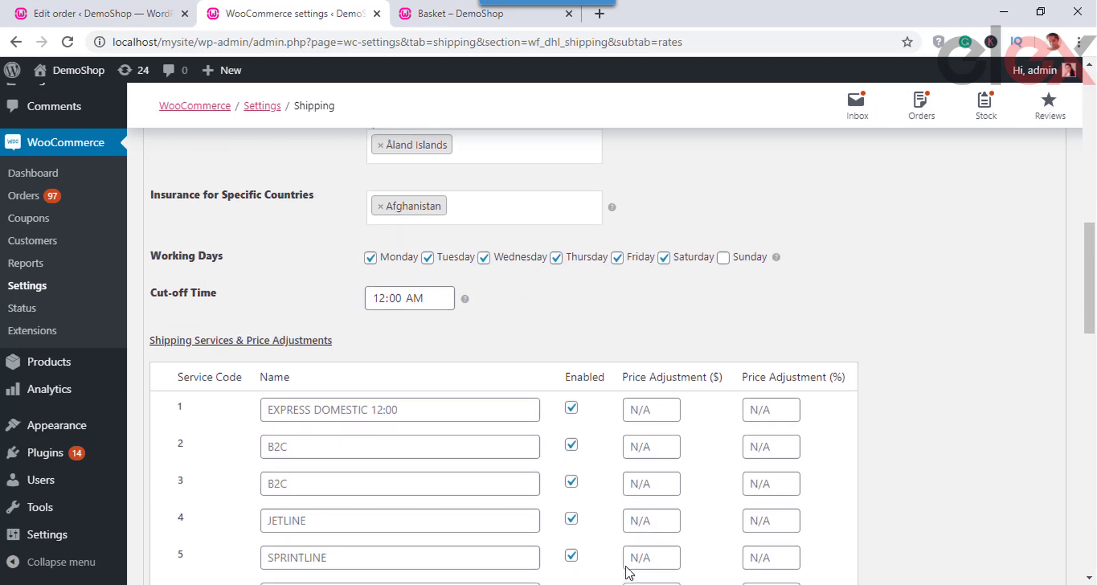
{"action": "scroll", "coordinate": [629, 572], "scroll_direction": "down", "scroll_amount": 1}
{"action": "scroll", "coordinate": [626, 569], "scroll_direction": "down", "scroll_amount": 1}
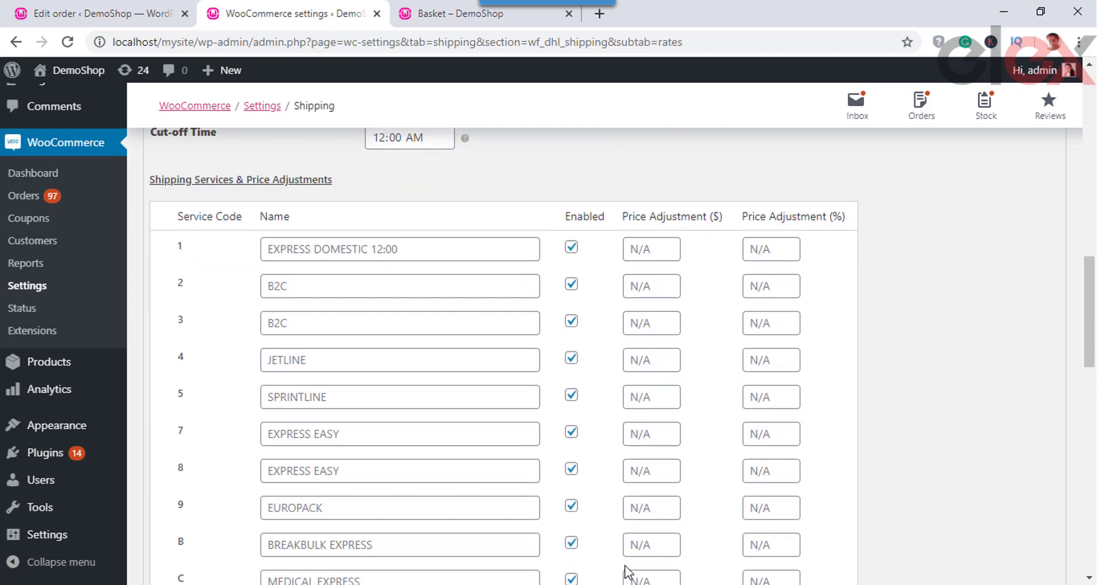
{"action": "scroll", "coordinate": [626, 571], "scroll_direction": "down", "scroll_amount": 1}
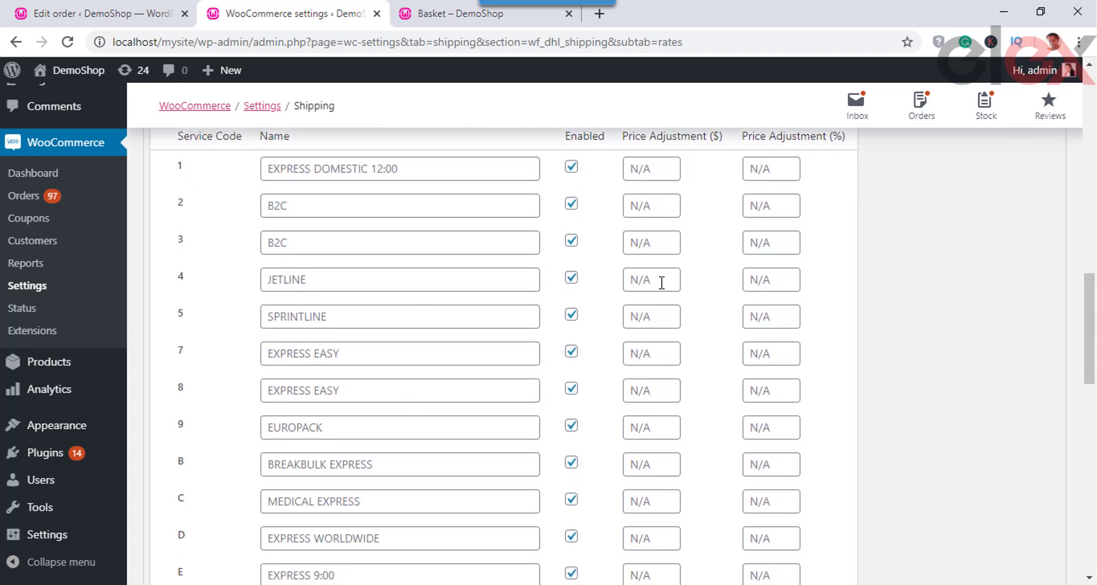
{"action": "left_click", "coordinate": [571, 168]}
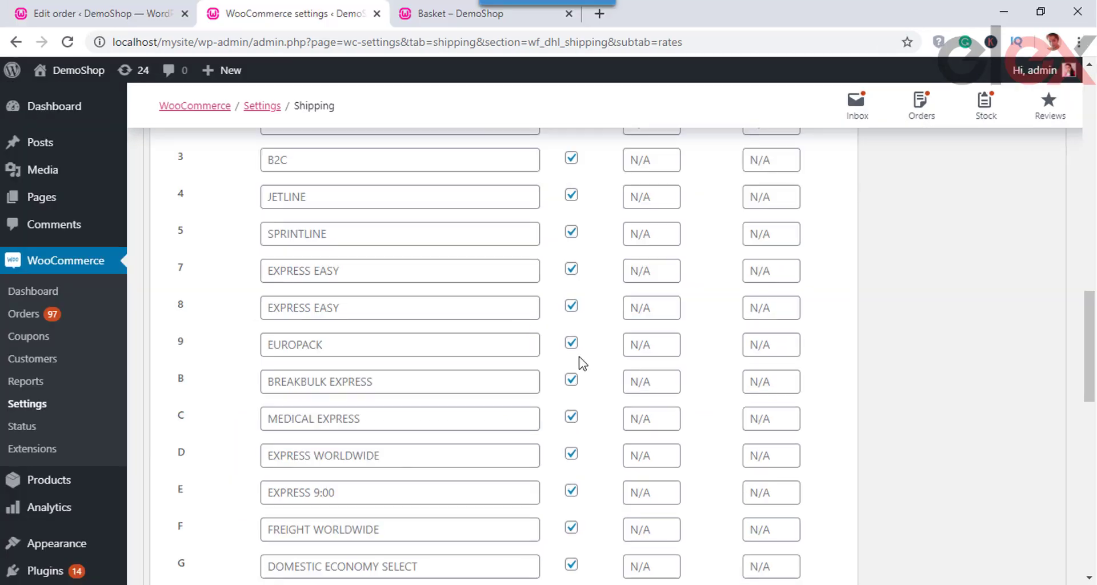
{"action": "scroll", "coordinate": [579, 357], "scroll_direction": "up", "scroll_amount": 5}
{"action": "left_click", "coordinate": [656, 333]}
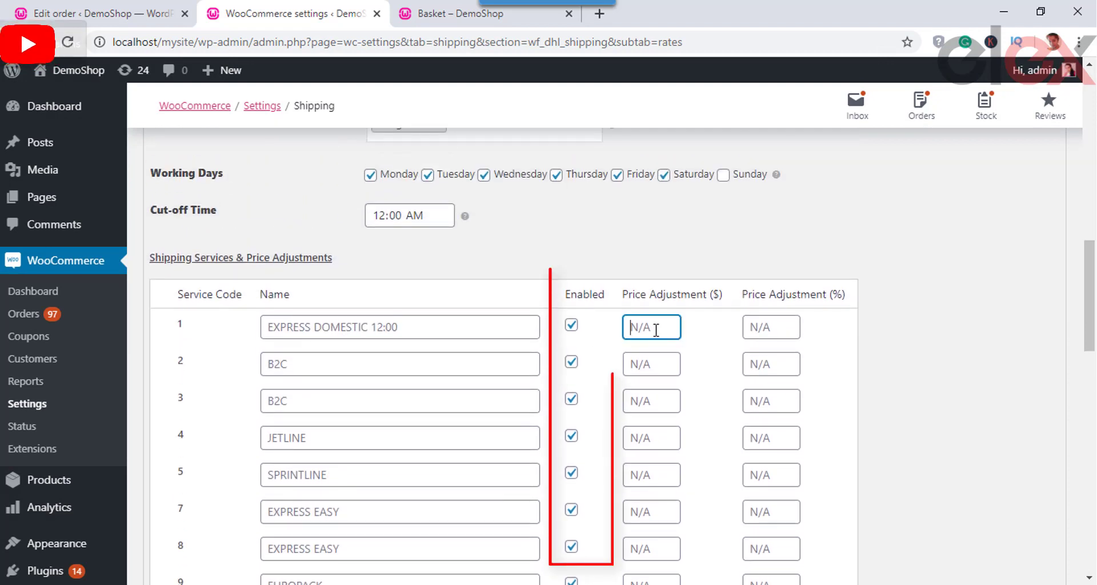
{"action": "type", "text": "12"}
{"action": "left_click", "coordinate": [748, 330]}
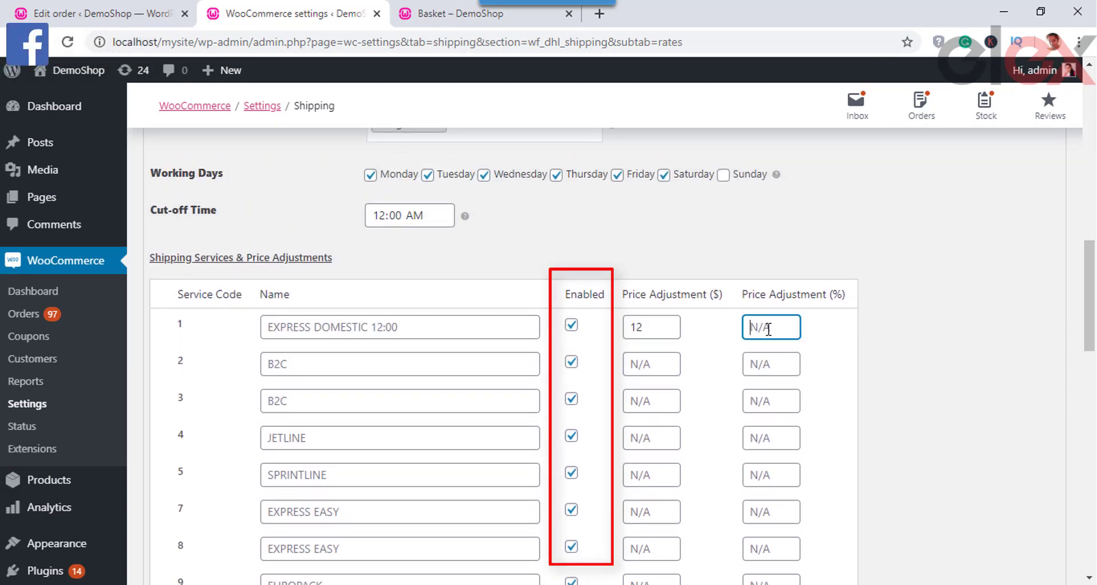
{"action": "type", "text": "9"}
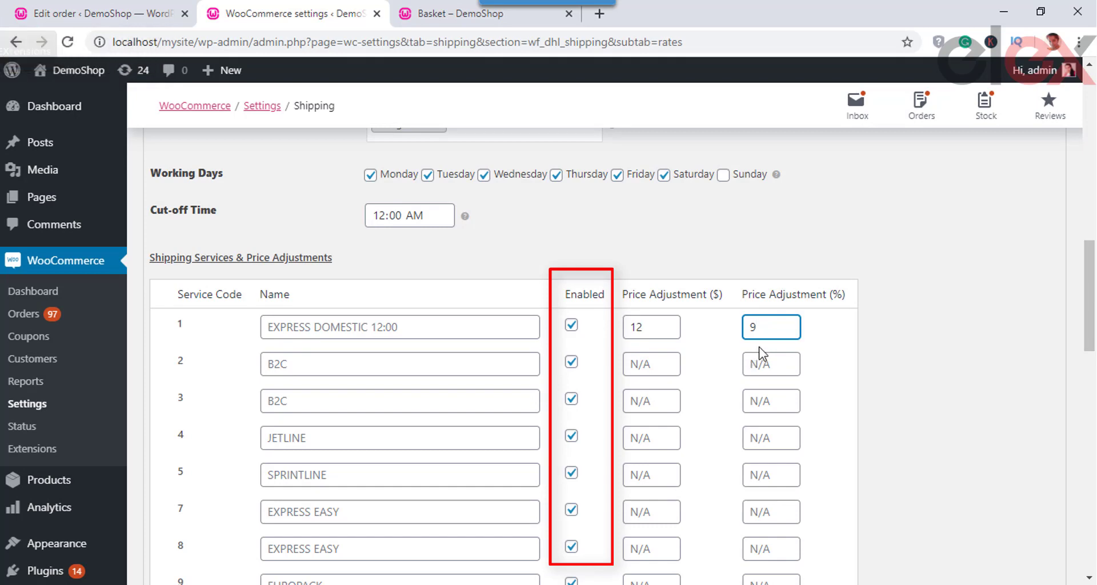
Step: Enter -5 as both the percentage and dollar adjustments for B2C service code 2, and clear the percentage adjustment
{"action": "left_click", "coordinate": [766, 364]}
{"action": "type", "text": "-5"}
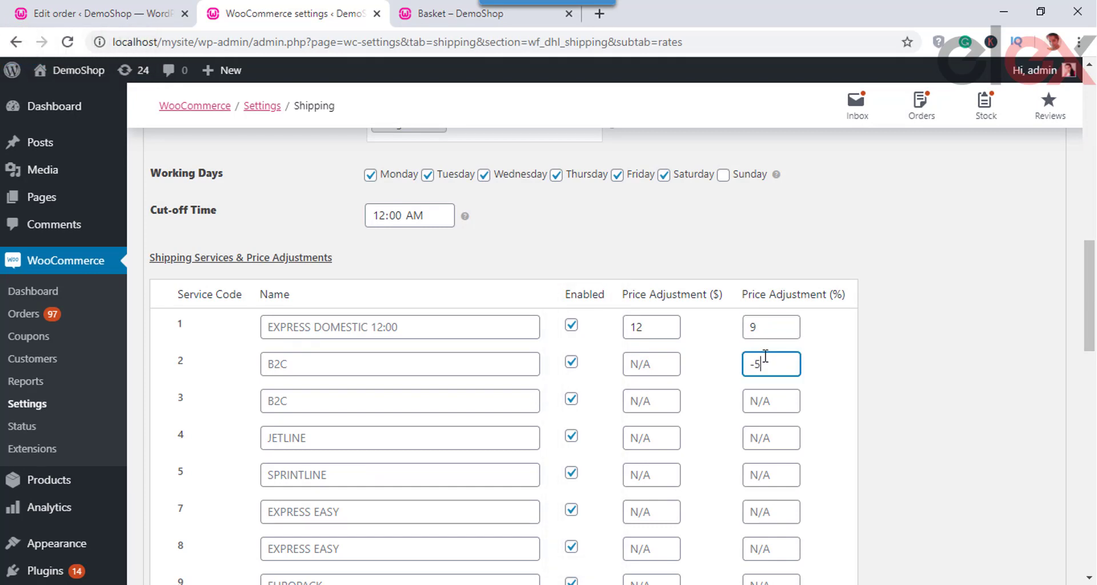
{"action": "left_click", "coordinate": [847, 397]}
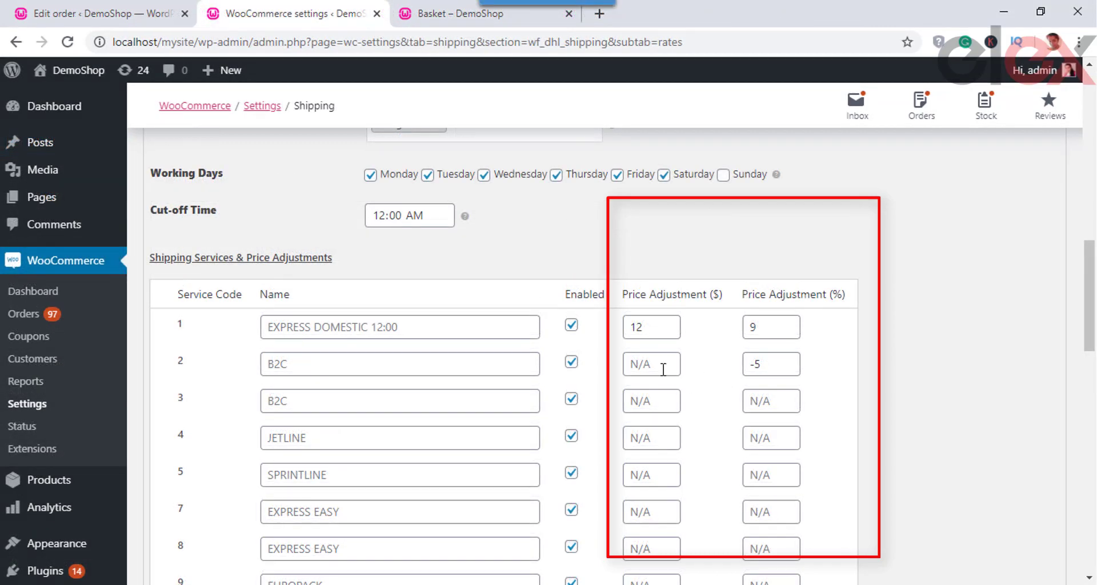
{"action": "left_click", "coordinate": [664, 370]}
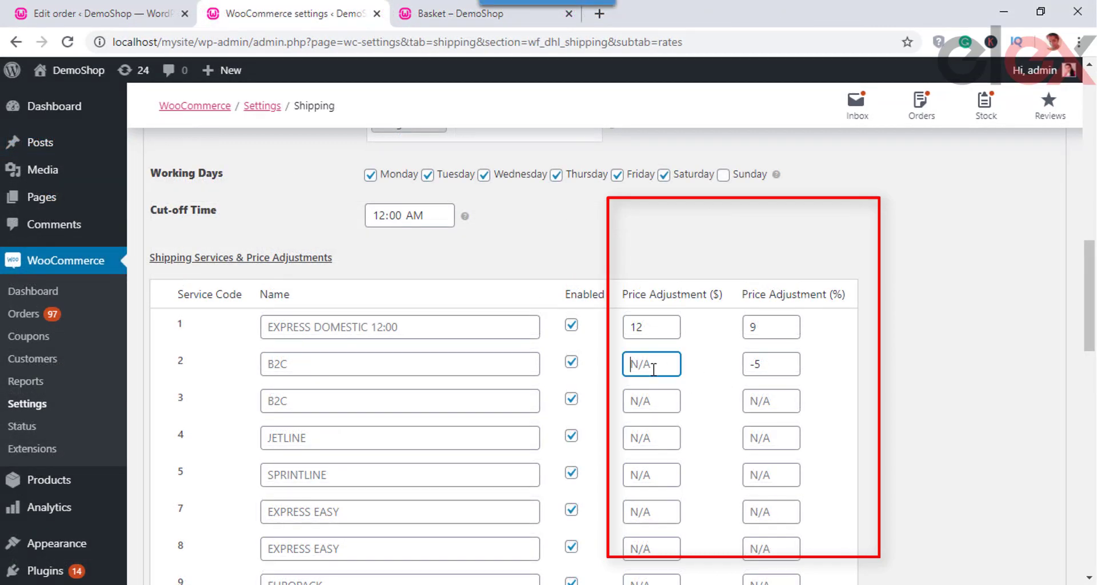
{"action": "type", "text": "-5"}
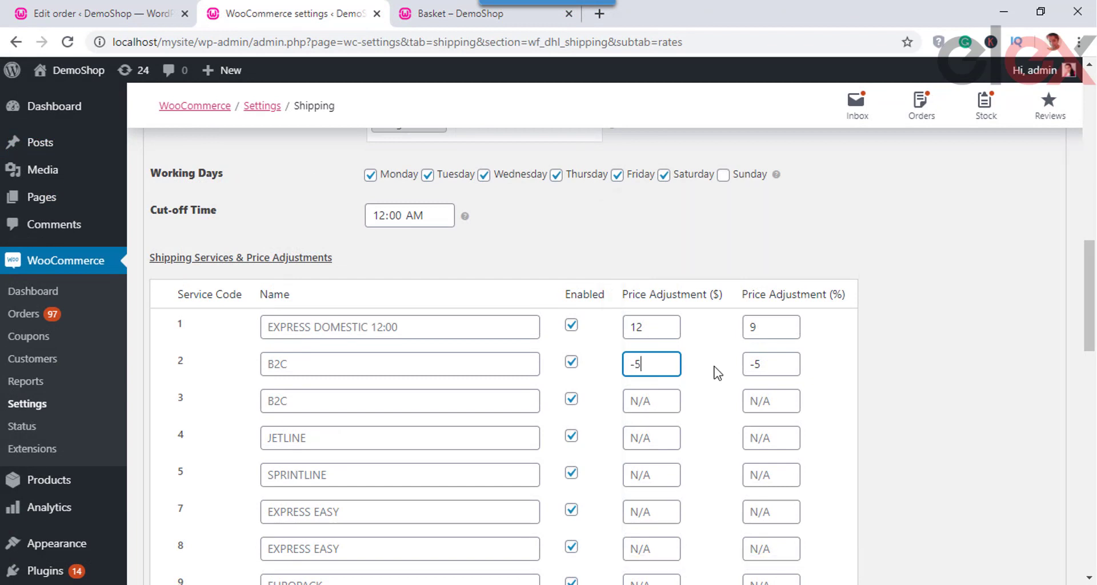
{"action": "left_click", "coordinate": [772, 364]}
{"action": "key", "text": "BackSpace"}
{"action": "key", "text": "BackSpace"}
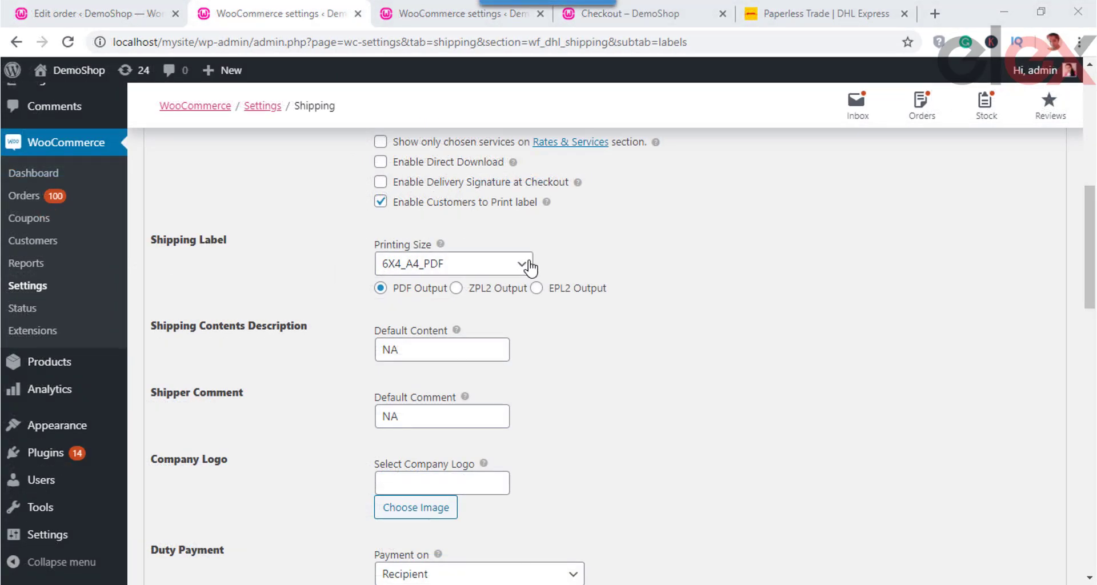
Step: Set the shipping label's printing size to 6X4_PDF, try the ZPL2 and EPL2 outputs, and return to PDF Output
{"action": "left_click", "coordinate": [521, 267]}
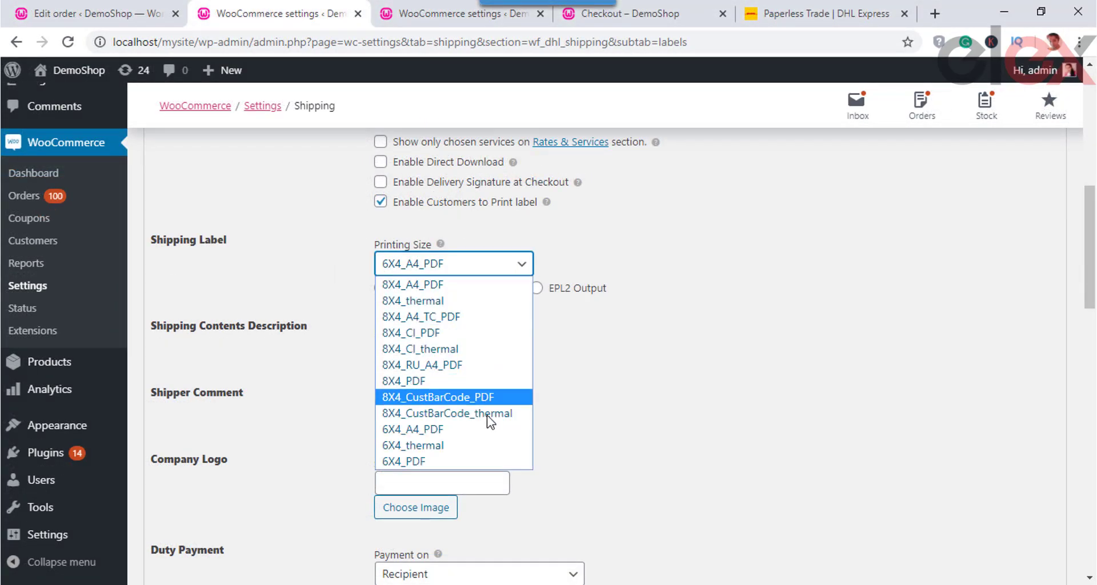
{"action": "left_click", "coordinate": [487, 460]}
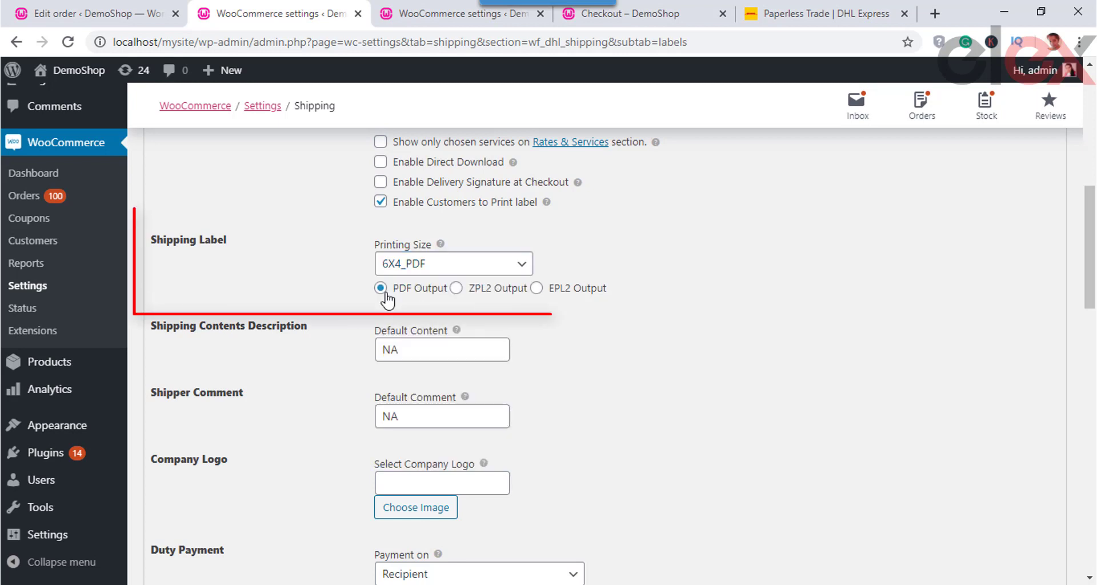
{"action": "left_click", "coordinate": [456, 288]}
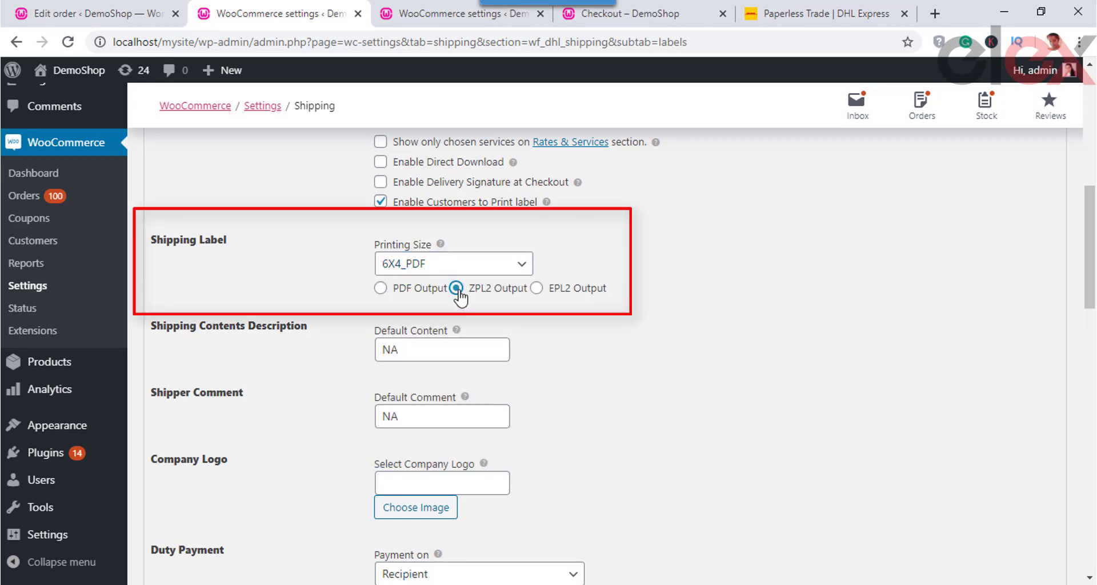
{"action": "left_click", "coordinate": [537, 288]}
{"action": "left_click", "coordinate": [386, 293]}
Step: Check the Default Content and Default Comment fields, keeping NA in both
{"action": "scroll", "coordinate": [619, 323], "scroll_direction": "down", "scroll_amount": 1}
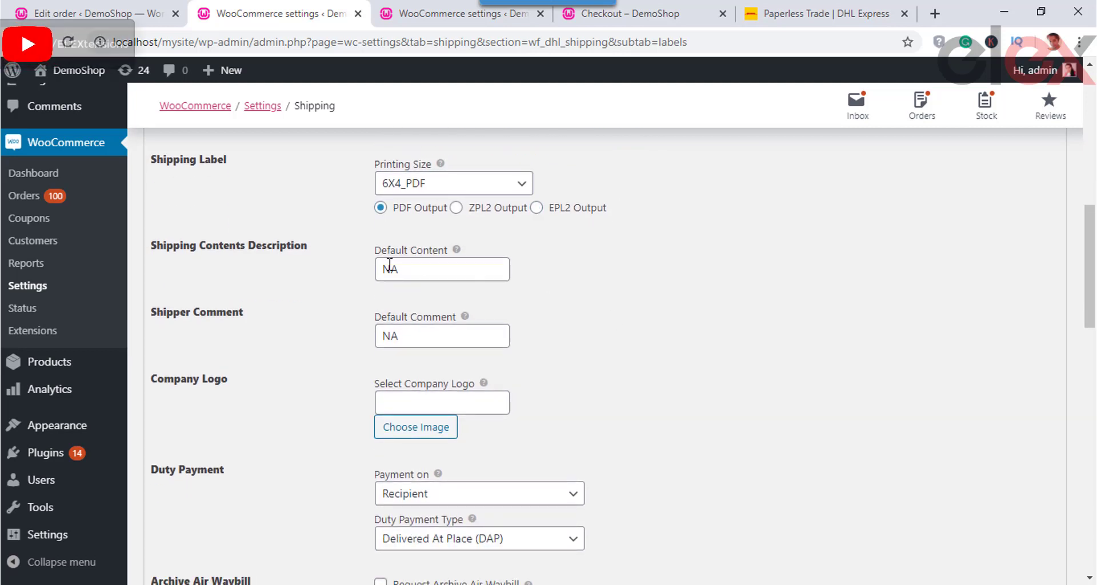
{"action": "left_click", "coordinate": [445, 275]}
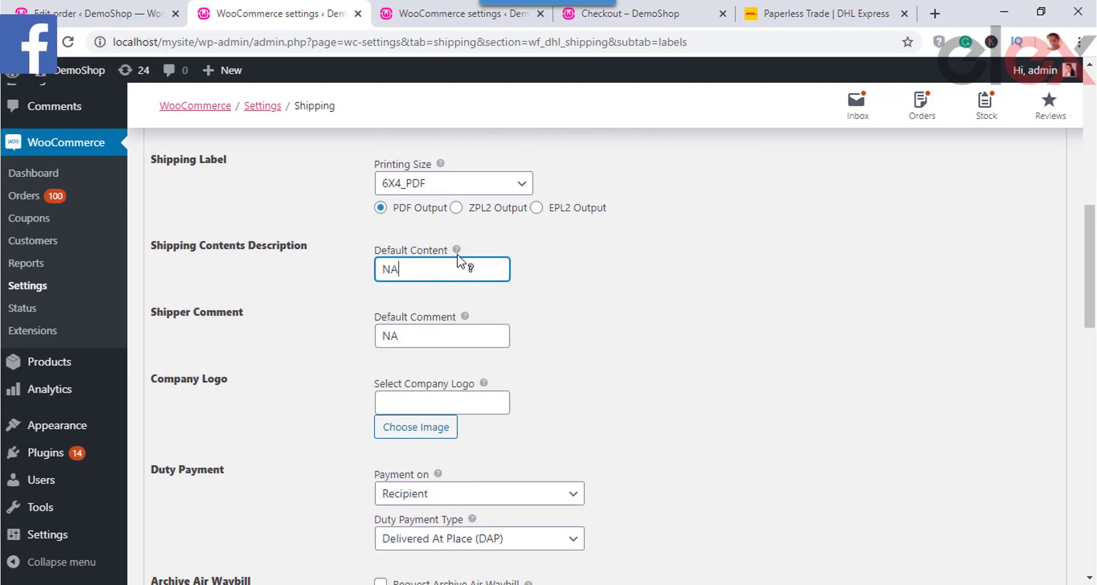
{"action": "mouse_move", "coordinate": [457, 253]}
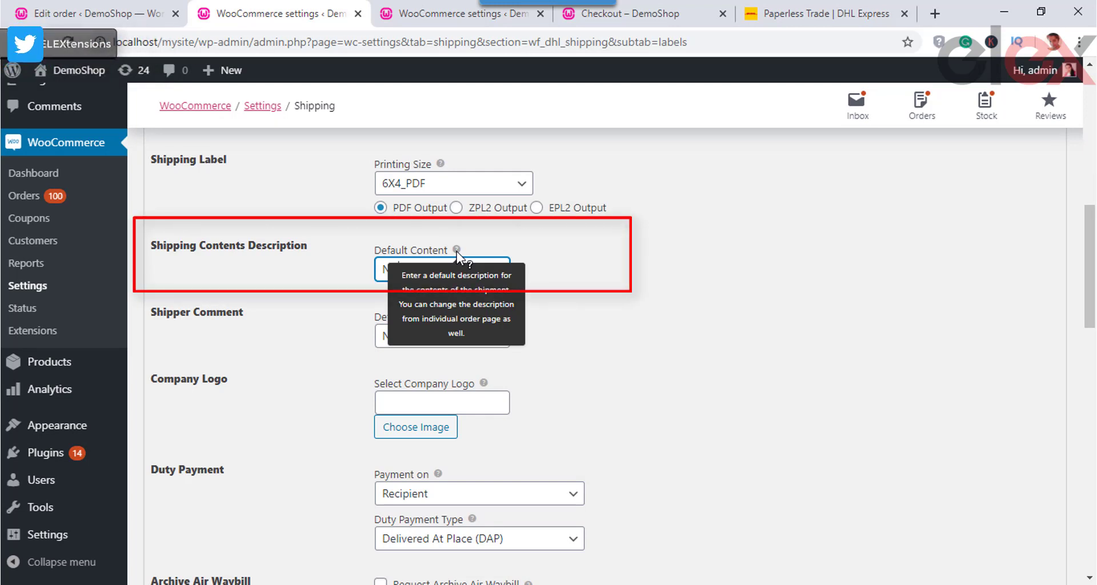
{"action": "type", "text": "sdsfs"}
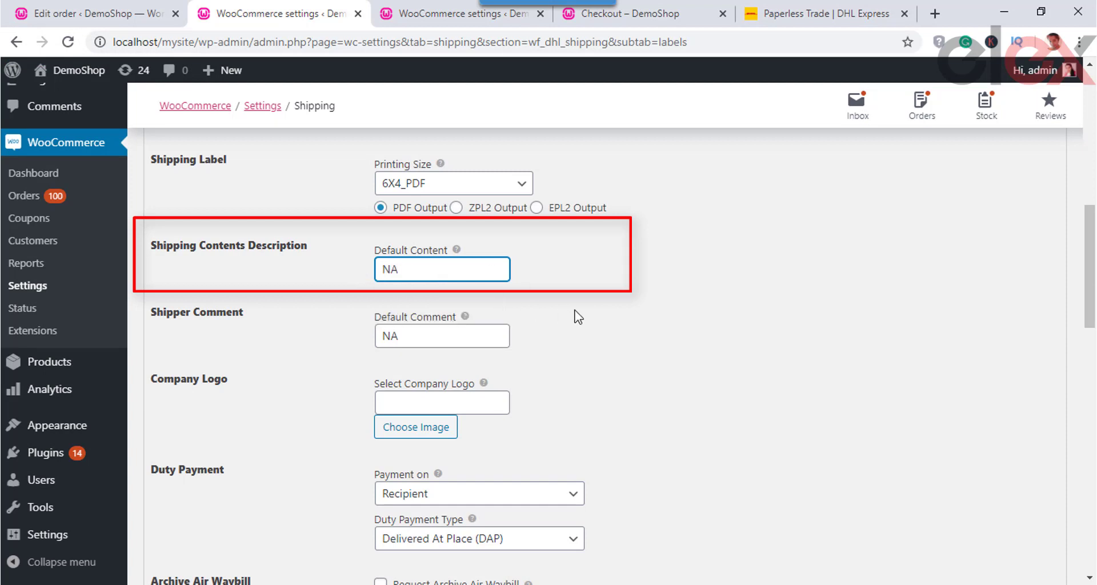
{"action": "left_click_drag", "start_coordinate": [579, 317], "coordinate": [489, 305]}
{"action": "left_click", "coordinate": [435, 335]}
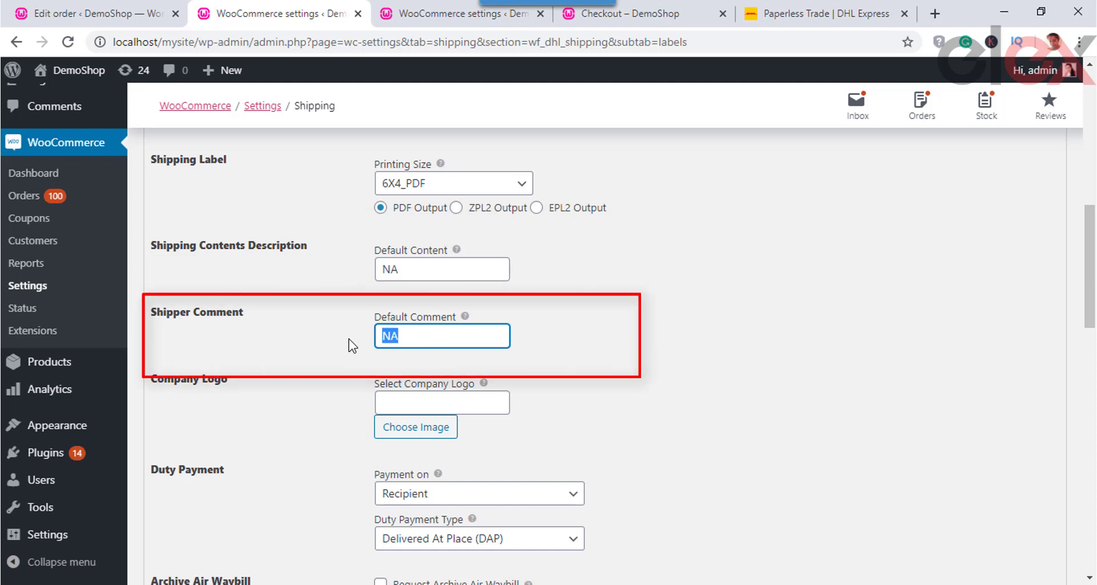
{"action": "type", "text": "N"}
{"action": "left_click", "coordinate": [582, 380]}
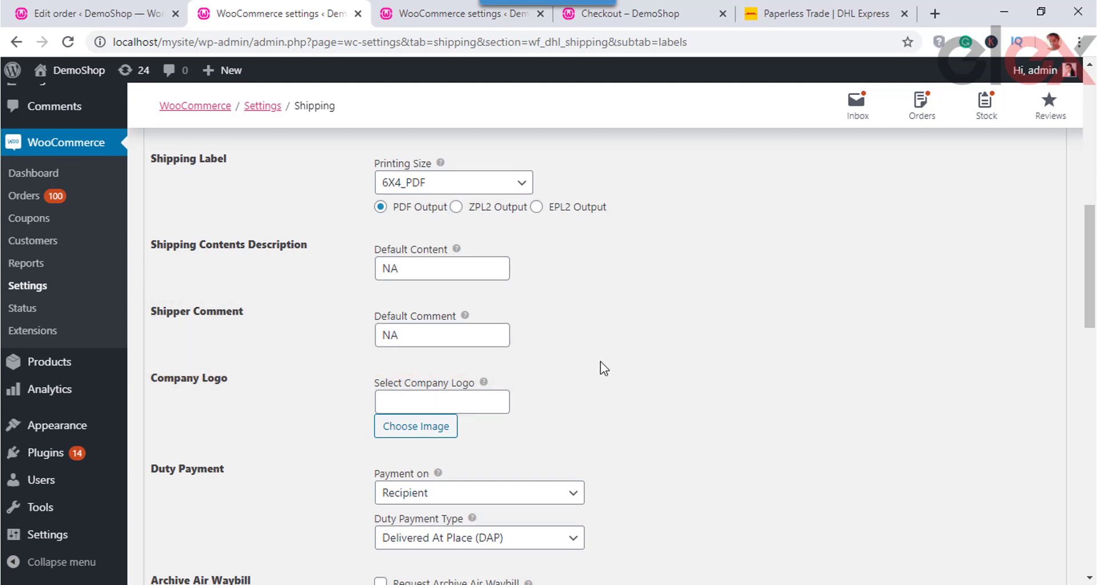
Step: Check the Select Company Logo field without choosing an image
{"action": "scroll", "coordinate": [602, 367], "scroll_direction": "down", "scroll_amount": 1}
{"action": "left_click", "coordinate": [472, 321]}
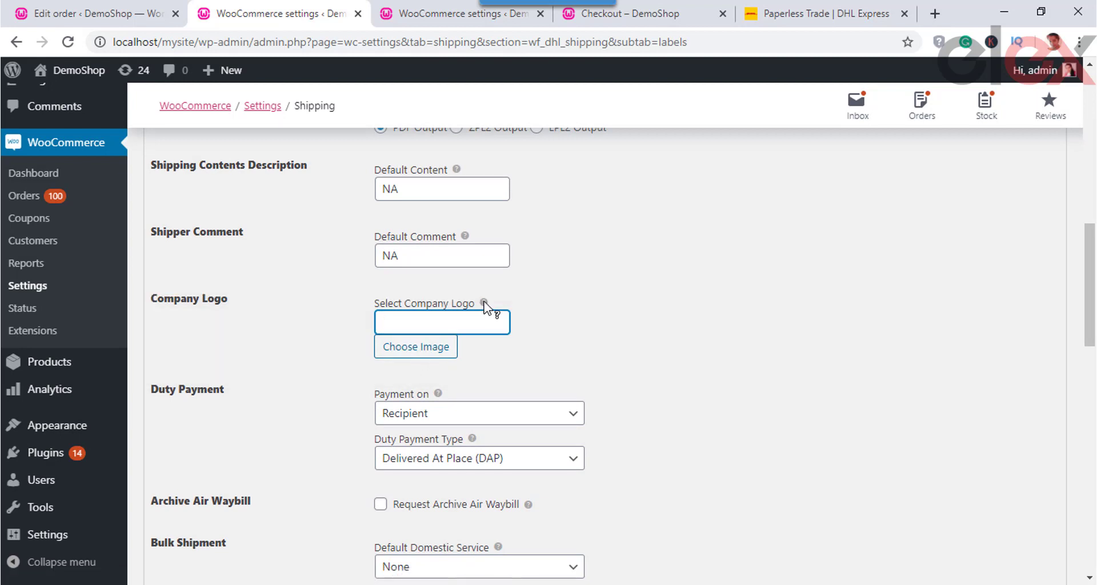
{"action": "scroll", "coordinate": [575, 331], "scroll_direction": "down", "scroll_amount": 1}
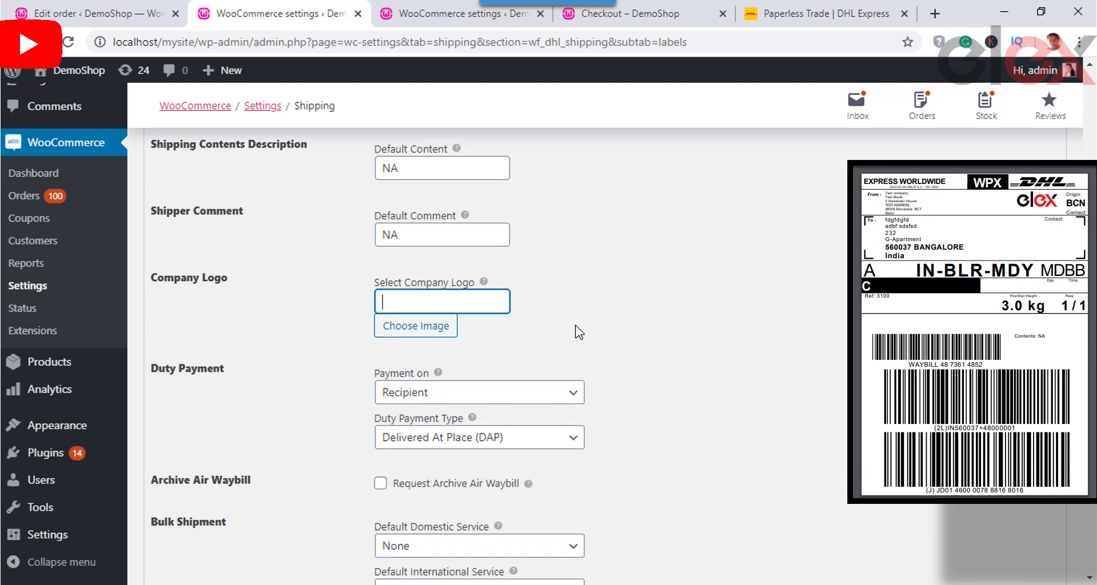
Step: Under Duty Payment, try None, Shipper and Third Party/Other for Payment on, and return to Recipient
{"action": "scroll", "coordinate": [575, 325], "scroll_direction": "down", "scroll_amount": 1}
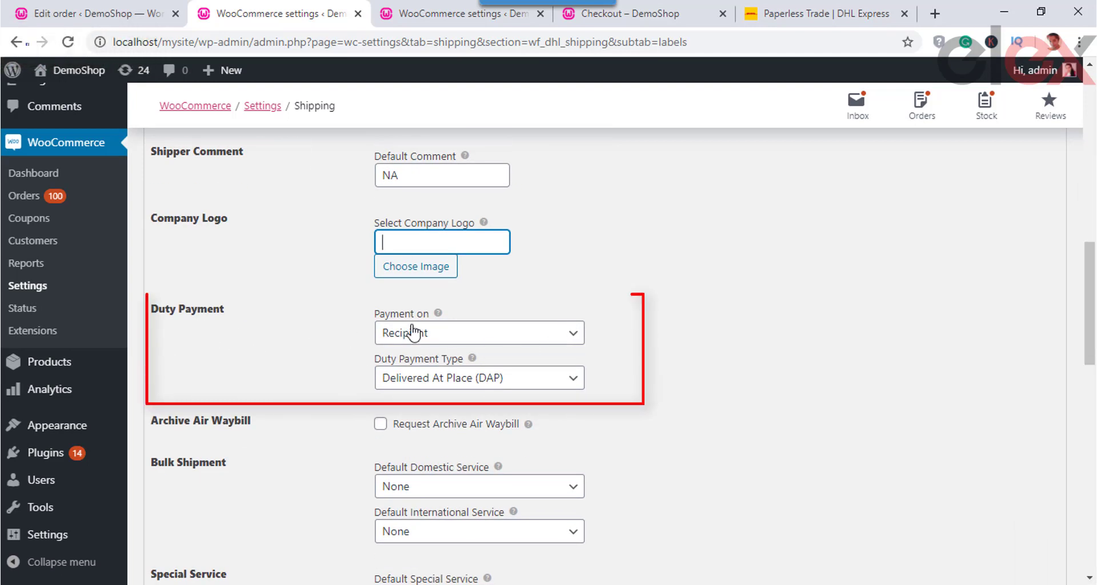
{"action": "left_click", "coordinate": [568, 334]}
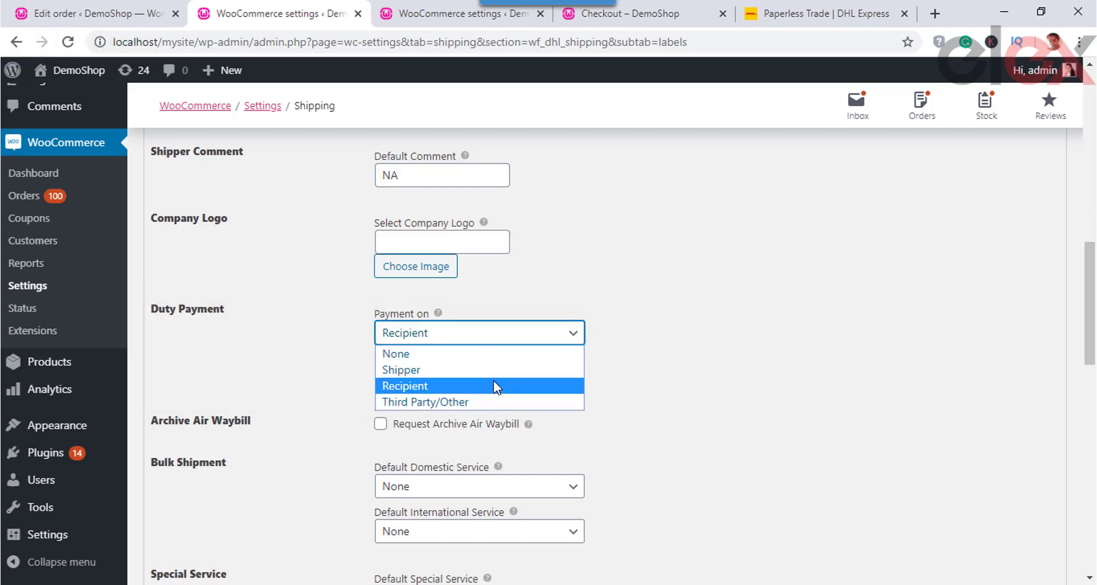
{"action": "left_click", "coordinate": [501, 354]}
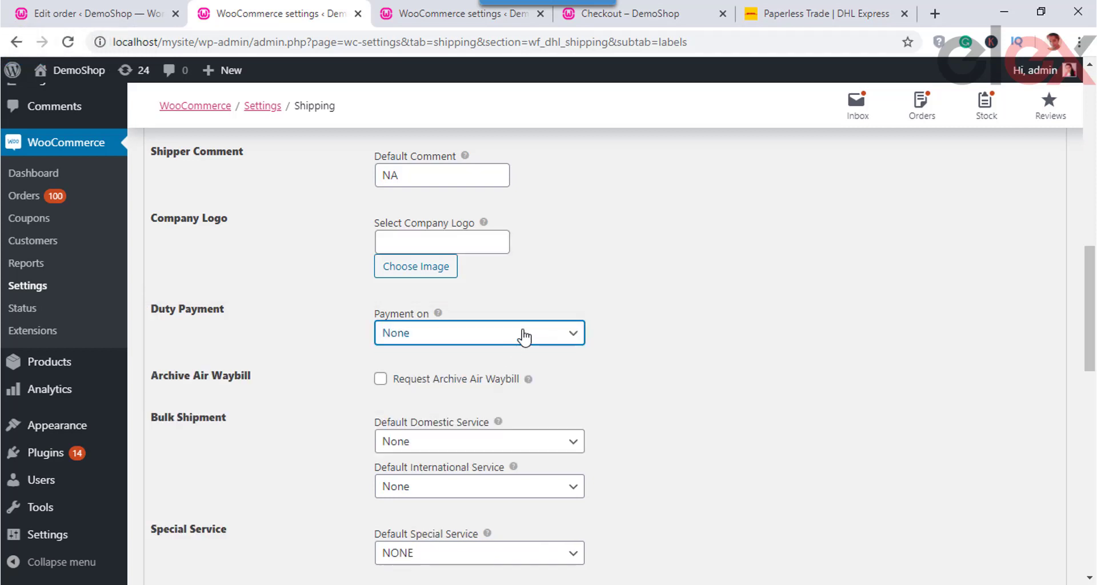
{"action": "left_click", "coordinate": [524, 336]}
{"action": "left_click", "coordinate": [512, 370]}
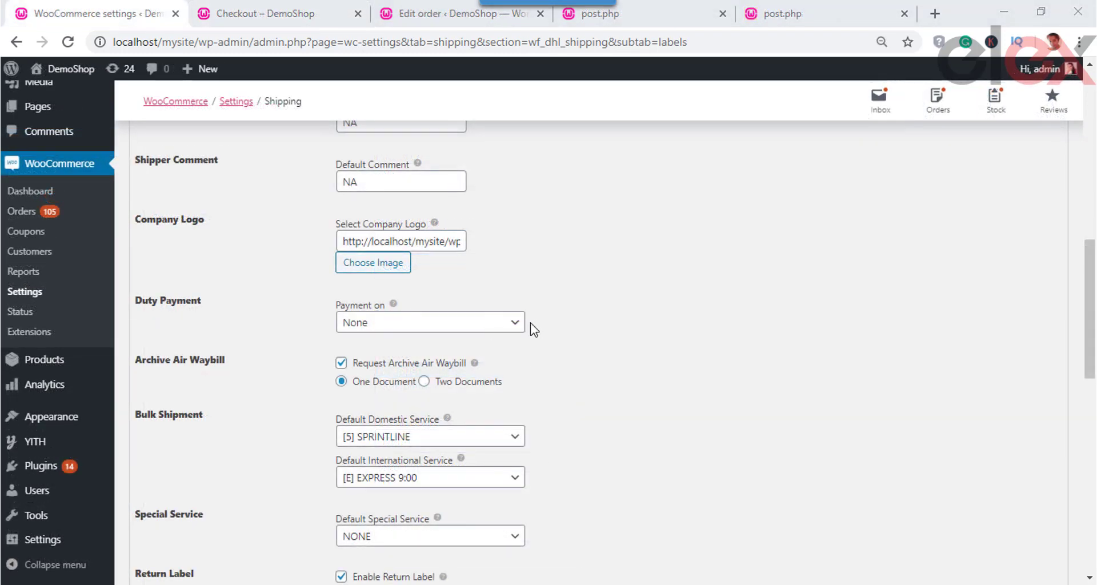
{"action": "left_click", "coordinate": [517, 325]}
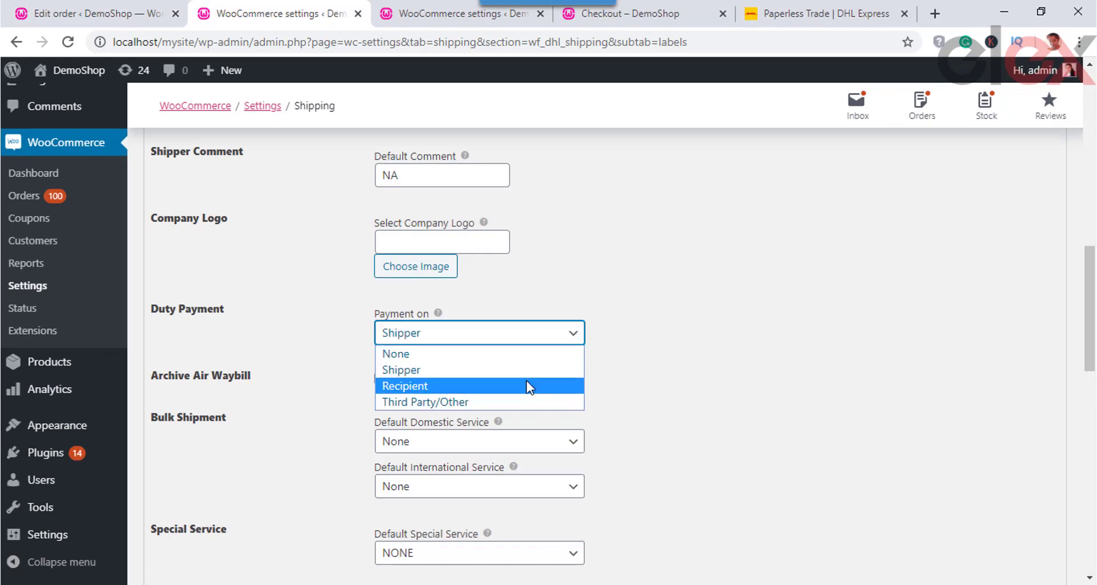
{"action": "left_click", "coordinate": [526, 395]}
{"action": "left_click", "coordinate": [531, 342]}
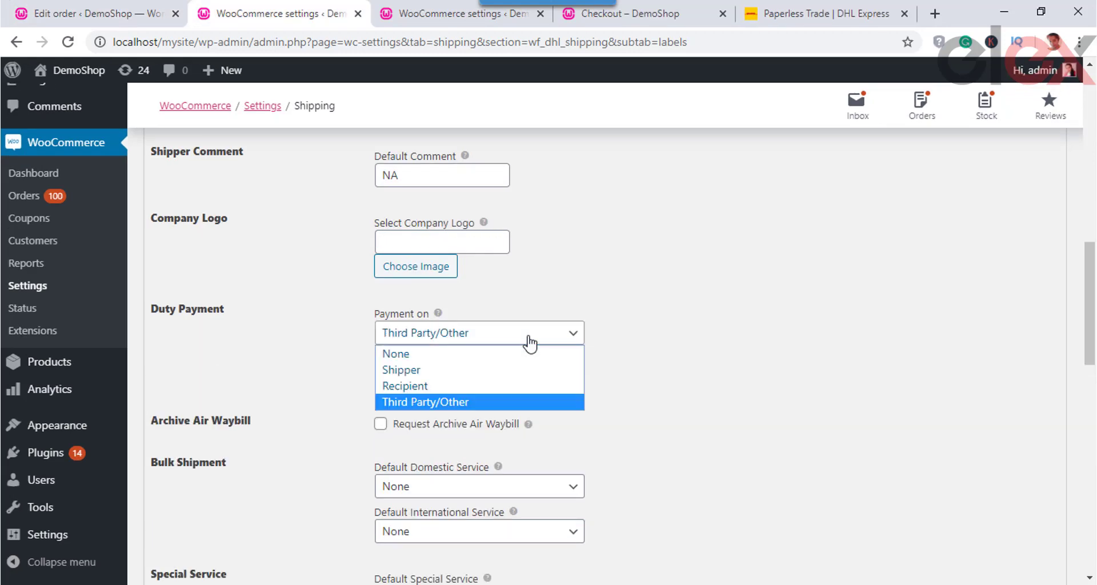
{"action": "left_click", "coordinate": [516, 384]}
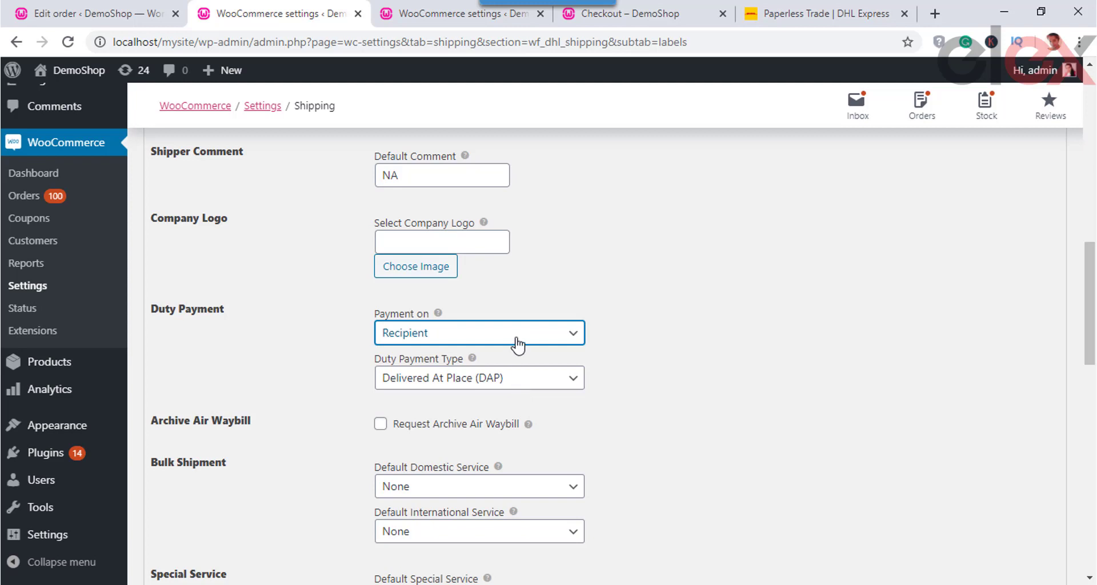
Step: Try Third Party/Other for the duty's Payment on setting, and set it to None
{"action": "left_click", "coordinate": [517, 382]}
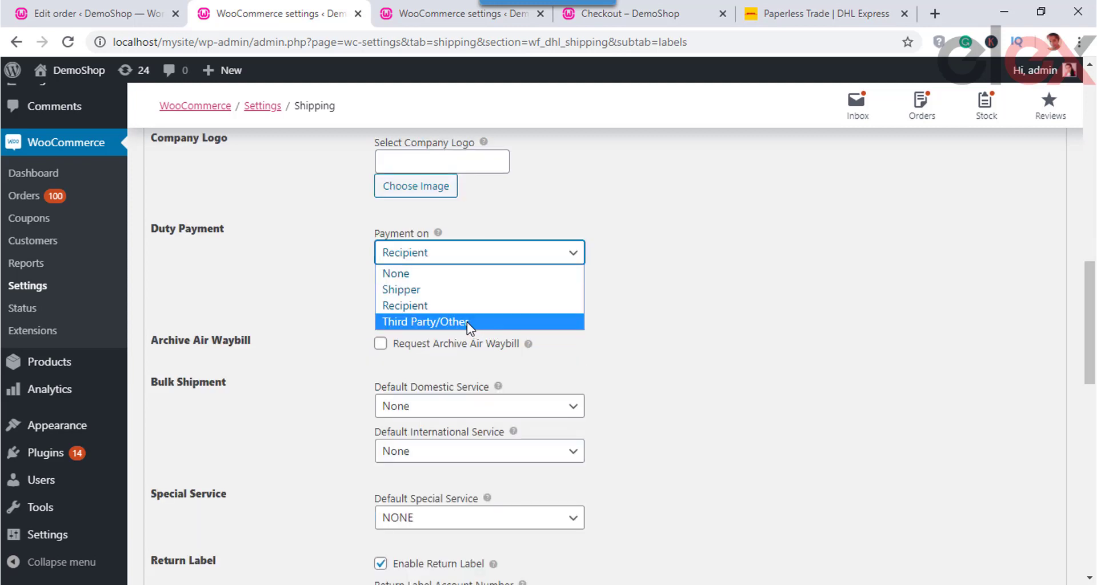
{"action": "left_click", "coordinate": [470, 321]}
{"action": "left_click", "coordinate": [427, 301]}
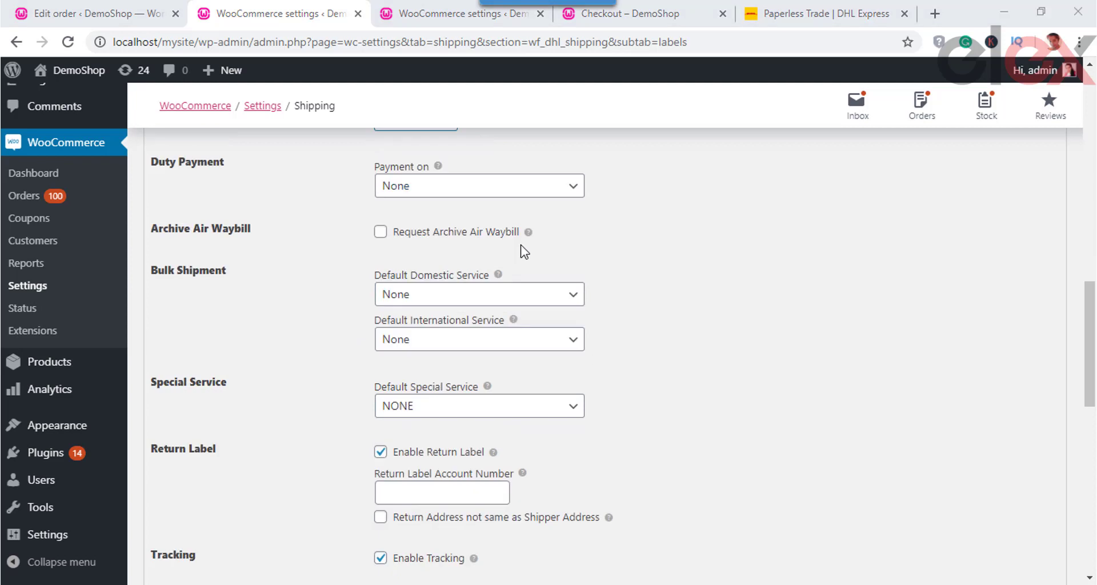
Step: Enable Request Archive Air Waybill, try Two Documents, and return to One Document
{"action": "left_click", "coordinate": [381, 232]}
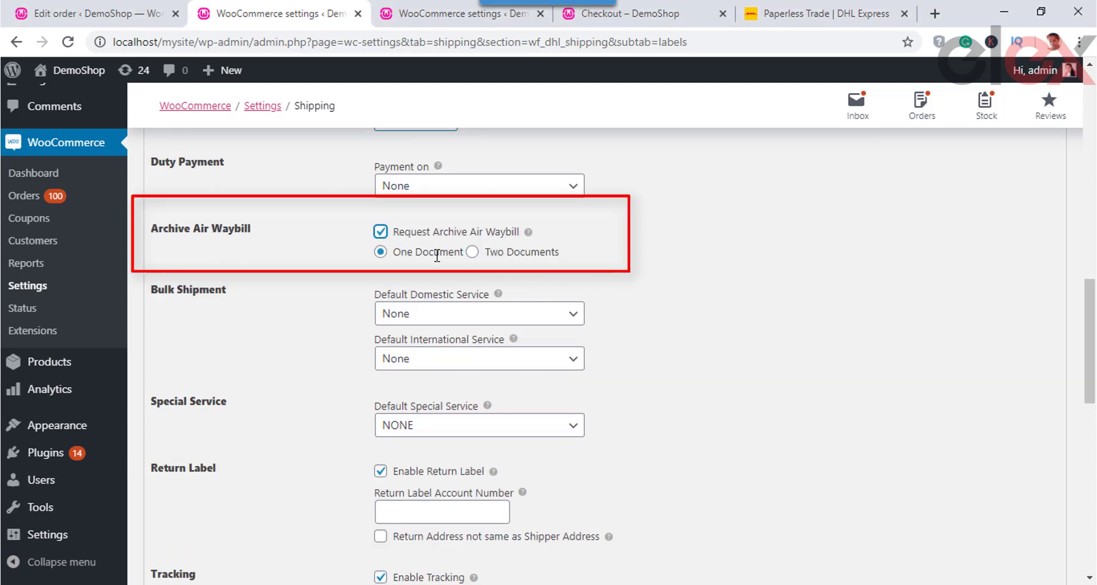
{"action": "left_click", "coordinate": [473, 254]}
{"action": "left_click", "coordinate": [381, 253]}
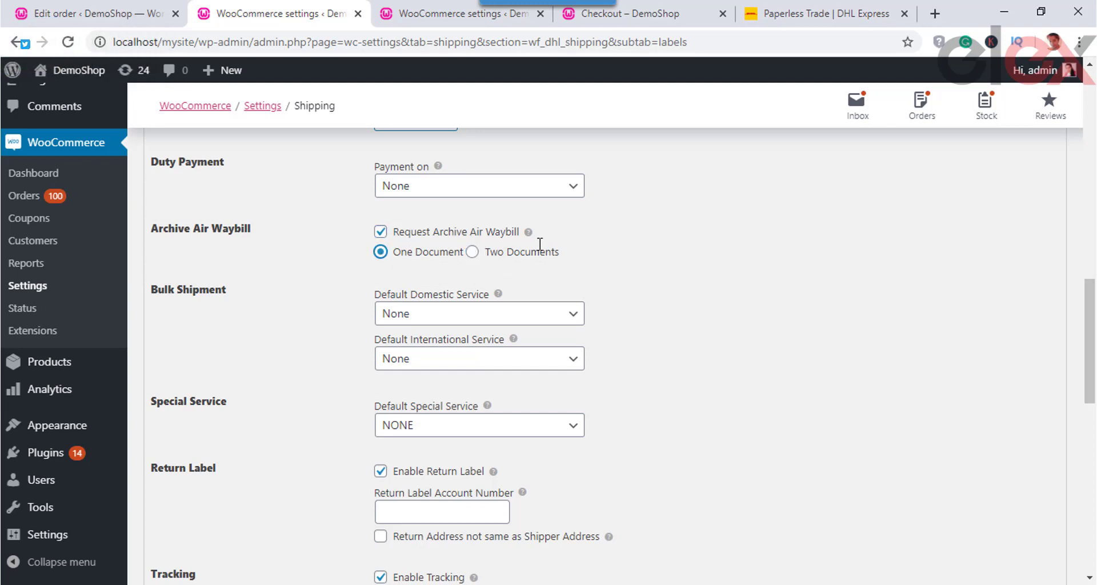
{"action": "mouse_move", "coordinate": [529, 235]}
Step: Look through the domestic and international service options offered under Bulk Shipment
{"action": "scroll", "coordinate": [712, 365], "scroll_direction": "down", "scroll_amount": 1}
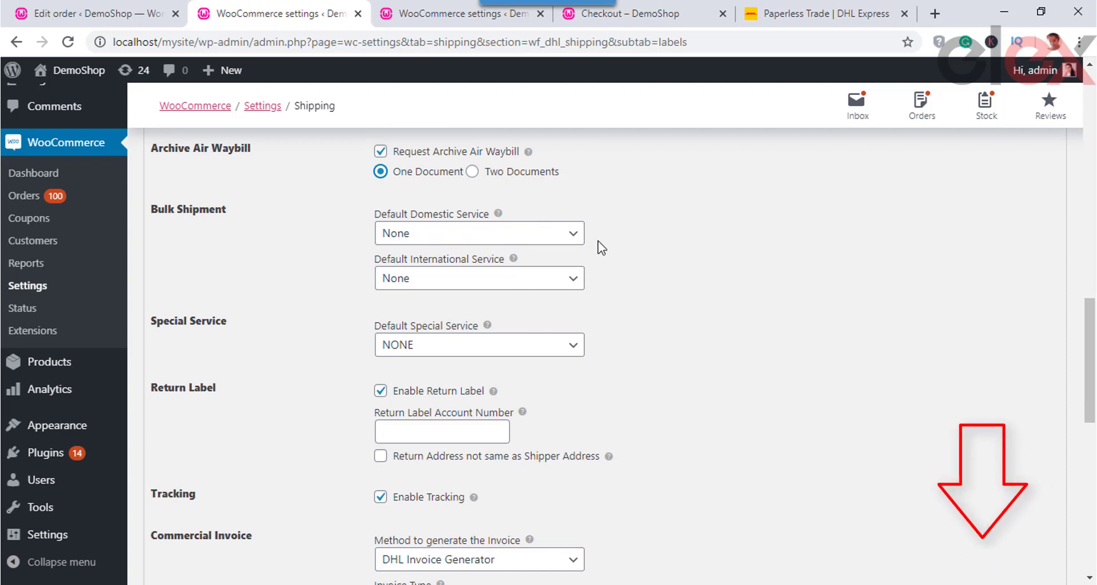
{"action": "left_click", "coordinate": [573, 233]}
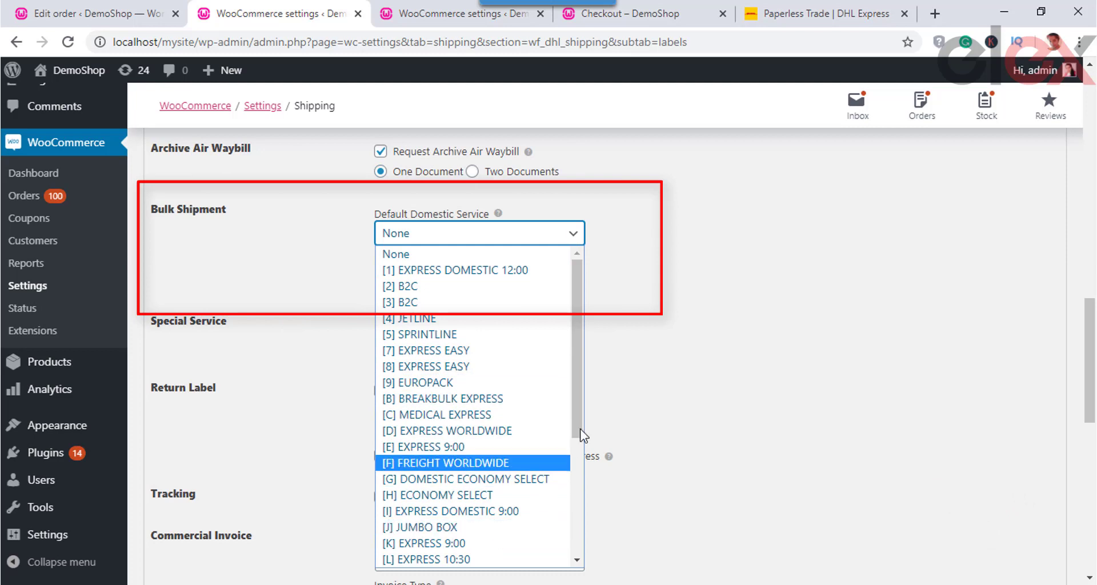
{"action": "left_click", "coordinate": [678, 358]}
{"action": "left_click", "coordinate": [534, 283]}
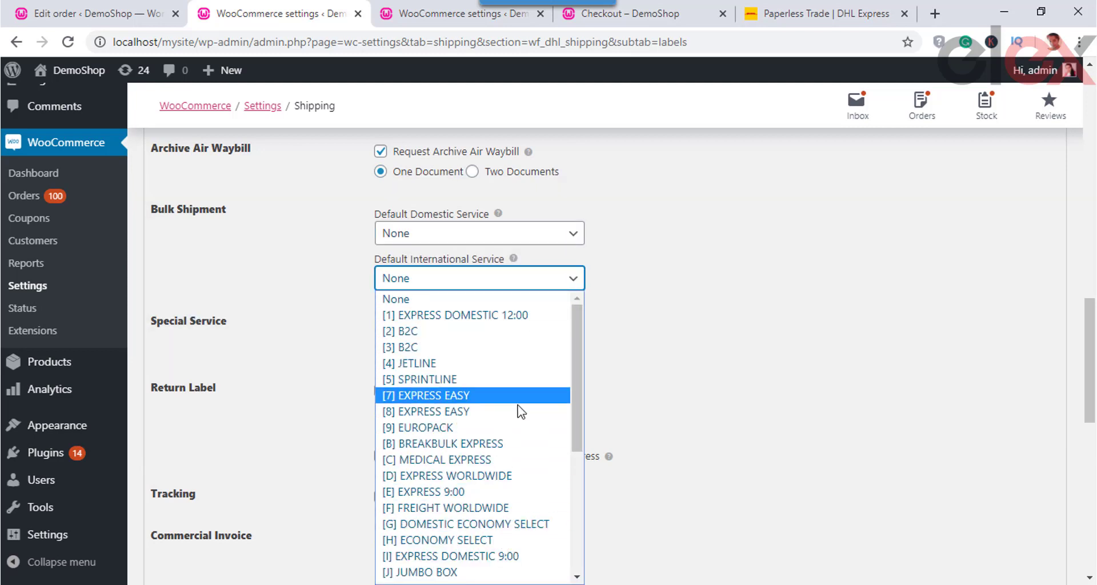
{"action": "left_click", "coordinate": [701, 311]}
Step: Set the bulk shipment's default domestic service to [5] SPRINTLINE and its default international service to [E] EXPRESS 9:00
{"action": "left_click", "coordinate": [493, 235]}
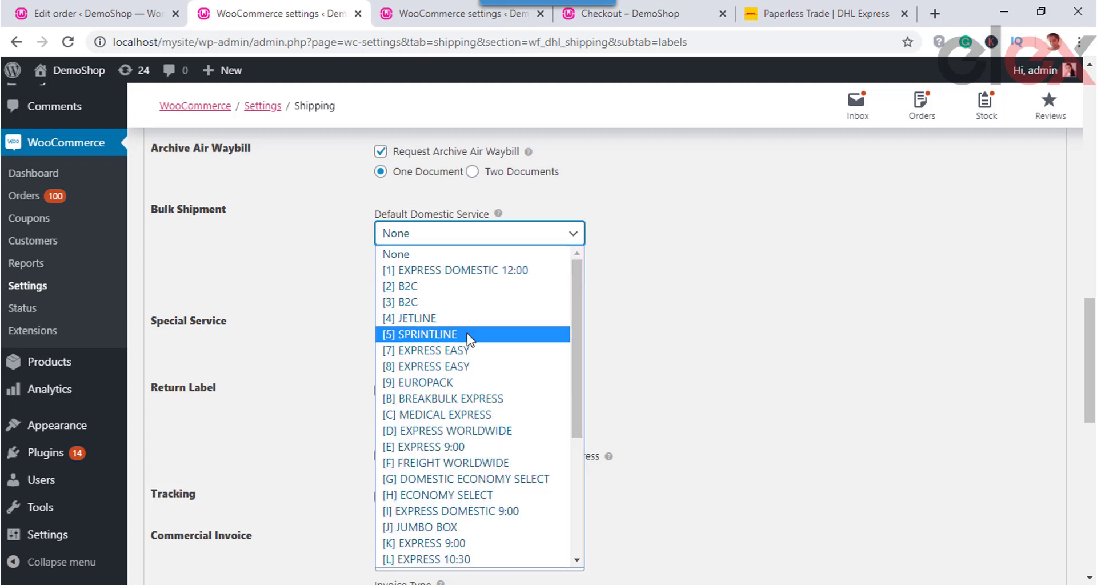
{"action": "left_click", "coordinate": [468, 336]}
{"action": "left_click", "coordinate": [472, 278]}
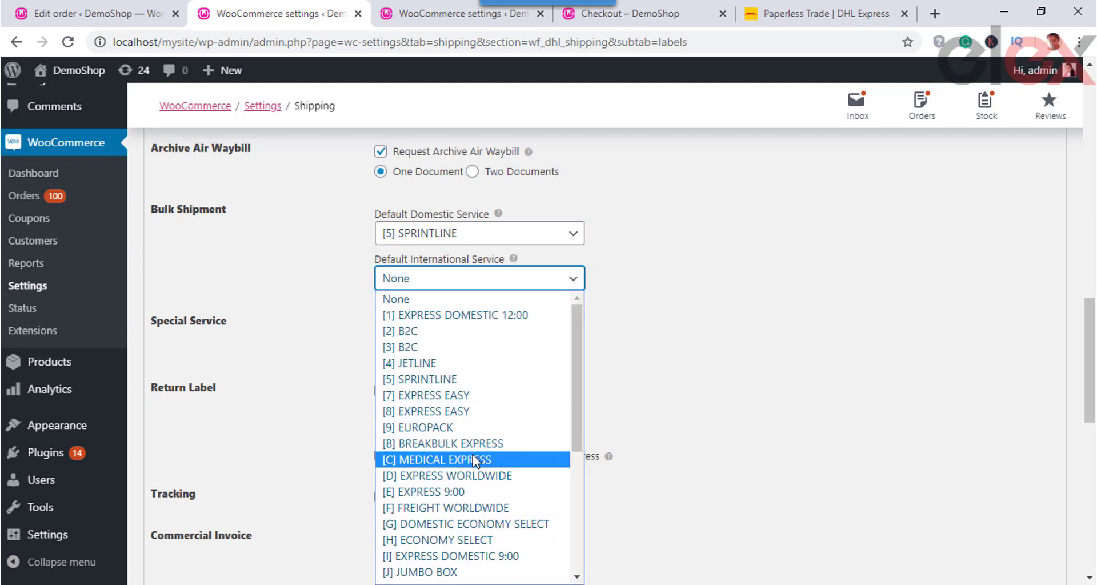
{"action": "left_click", "coordinate": [474, 460]}
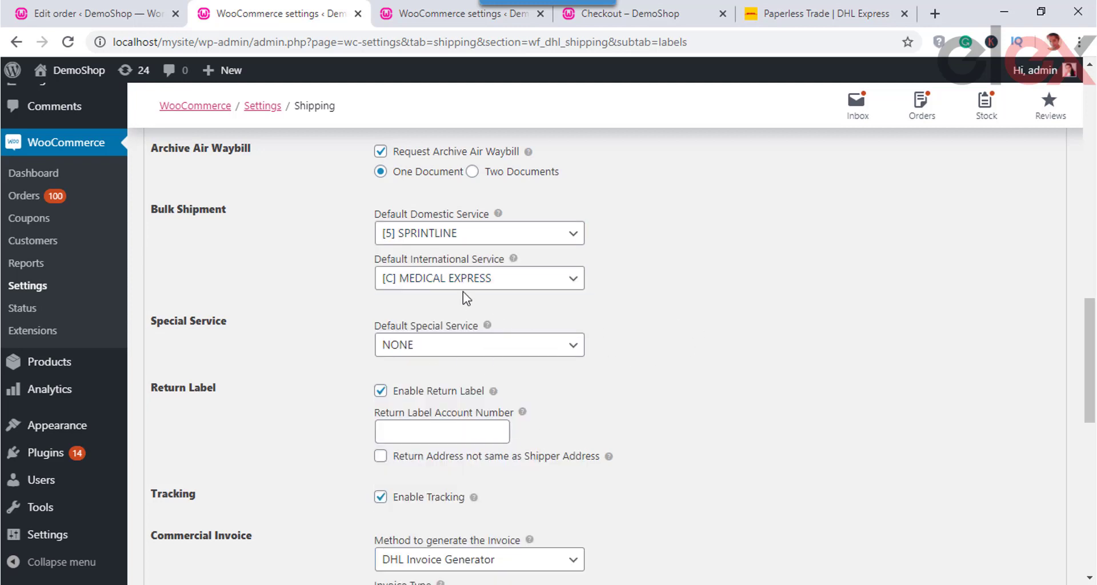
{"action": "left_click", "coordinate": [517, 279]}
{"action": "left_click", "coordinate": [478, 490]}
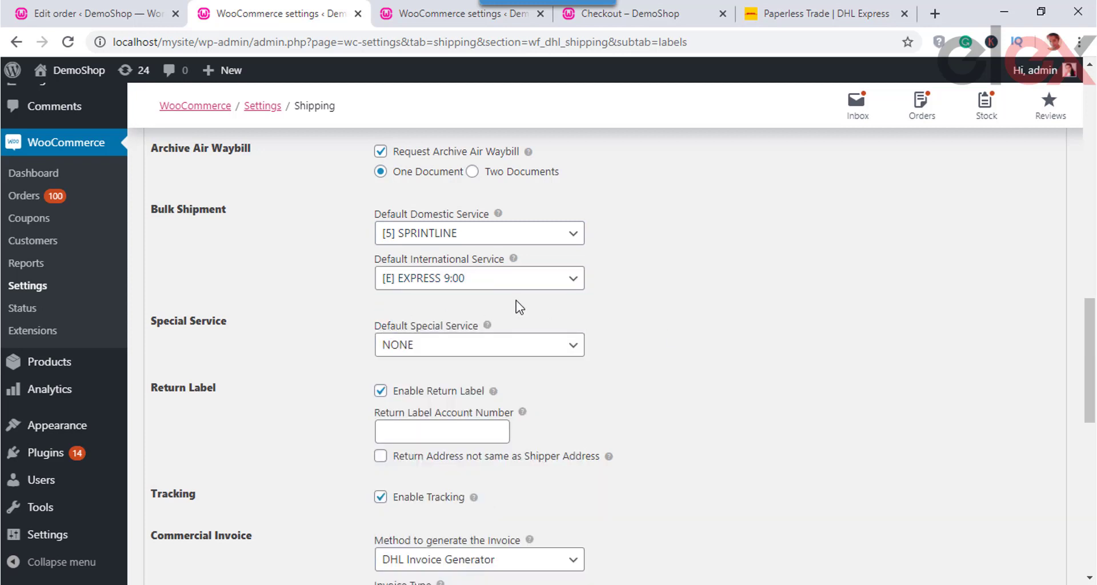
Step: In the hoodie product's shipping data, set Special Service (DHL) to DANGEROUS GOODS (HE) PI967 and the UN Number to UN3373
{"action": "left_click", "coordinate": [550, 348]}
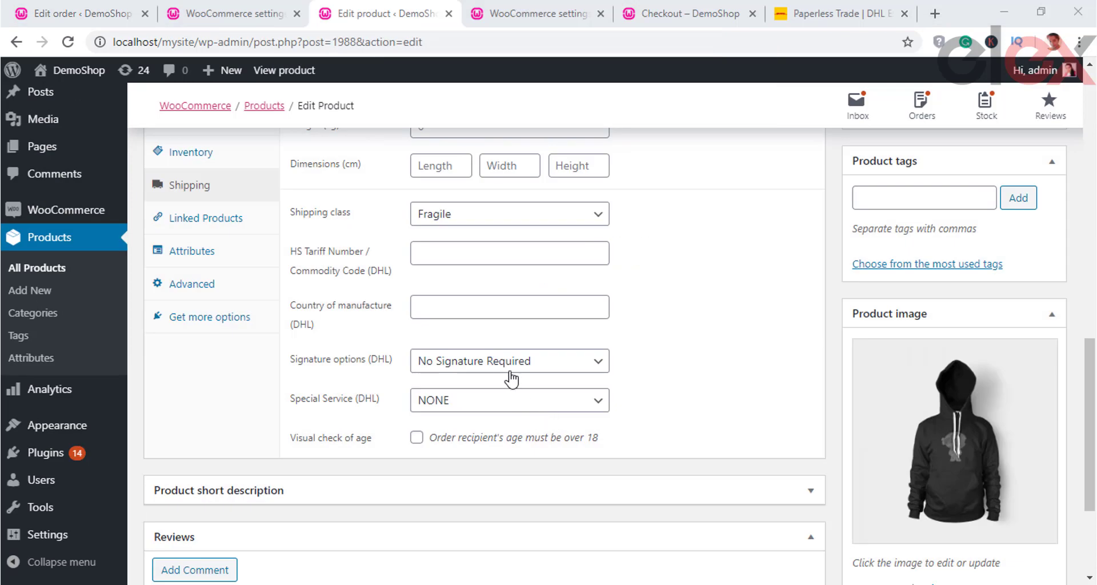
{"action": "left_click", "coordinate": [506, 407]}
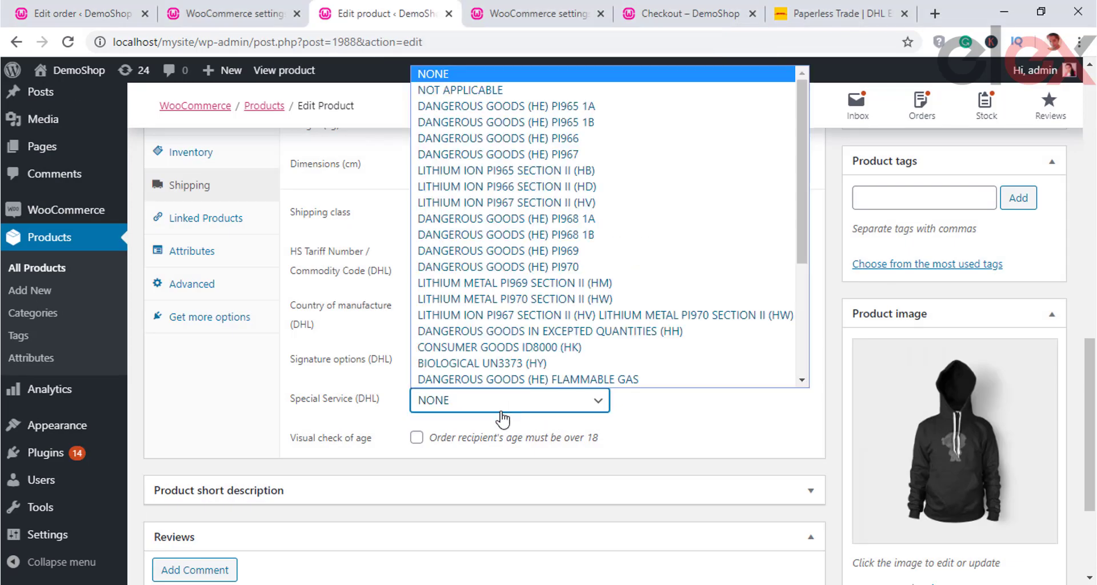
{"action": "left_click", "coordinate": [536, 156]}
{"action": "left_click", "coordinate": [459, 442]}
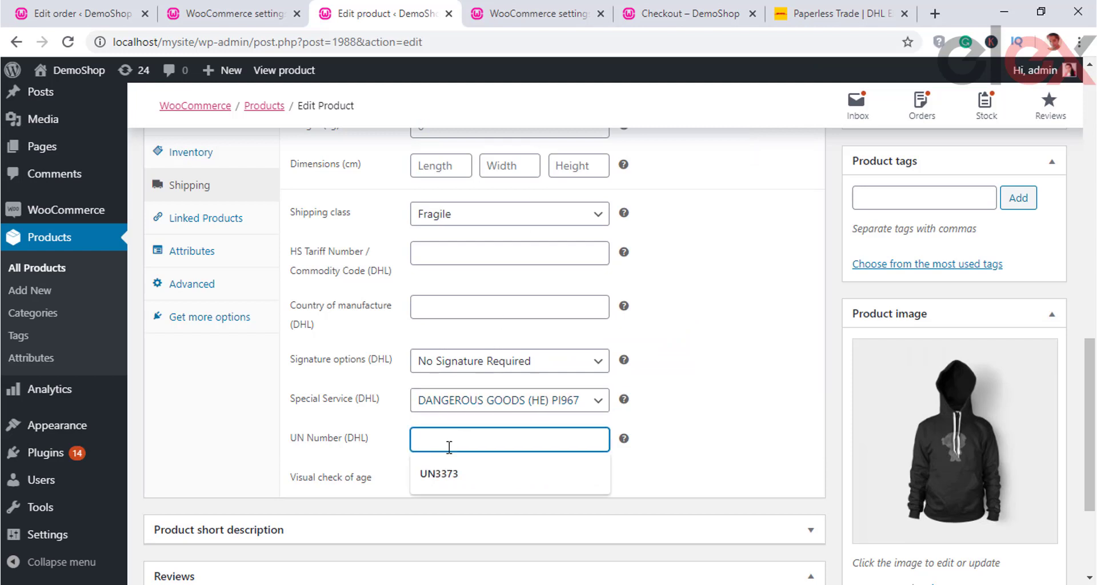
{"action": "left_click", "coordinate": [446, 483]}
{"action": "left_click", "coordinate": [653, 459]}
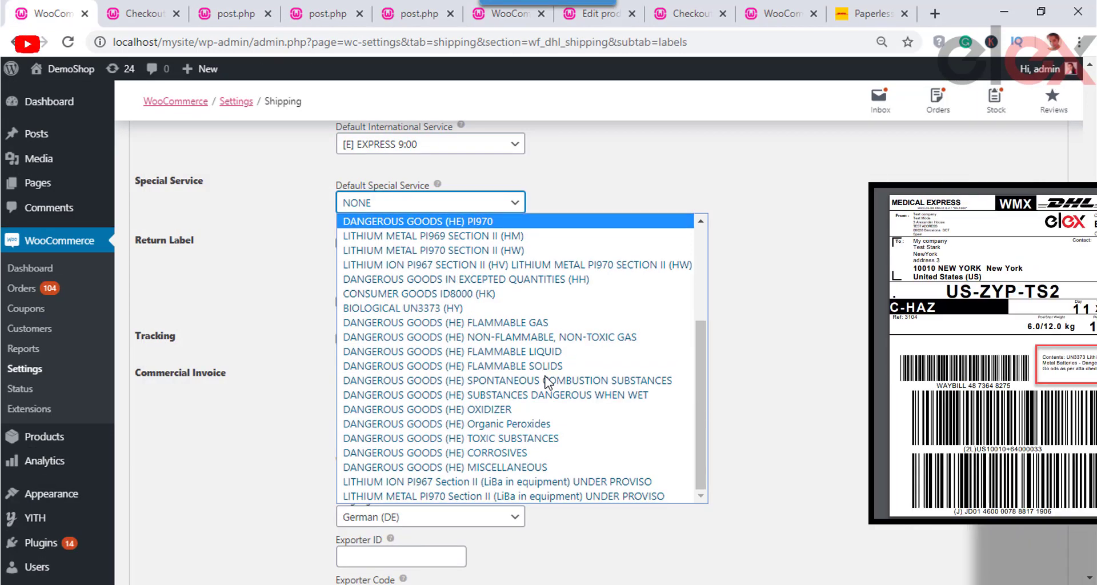
Step: In the label settings, enable the return label and the option for a return address not same as the shipper address
{"action": "scroll", "coordinate": [549, 385], "scroll_direction": "up", "scroll_amount": 4}
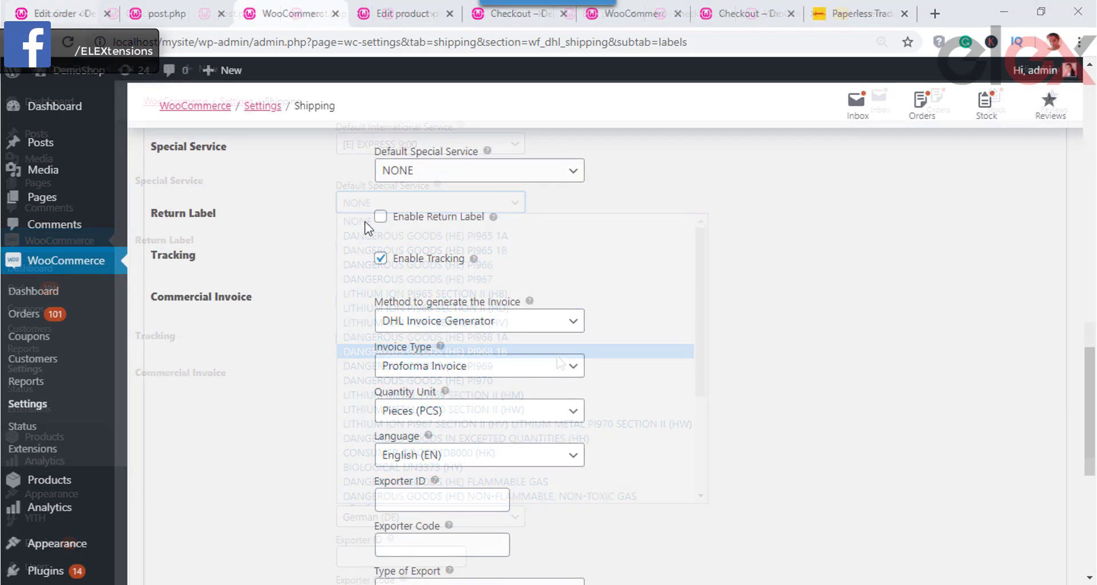
{"action": "left_click", "coordinate": [379, 218]}
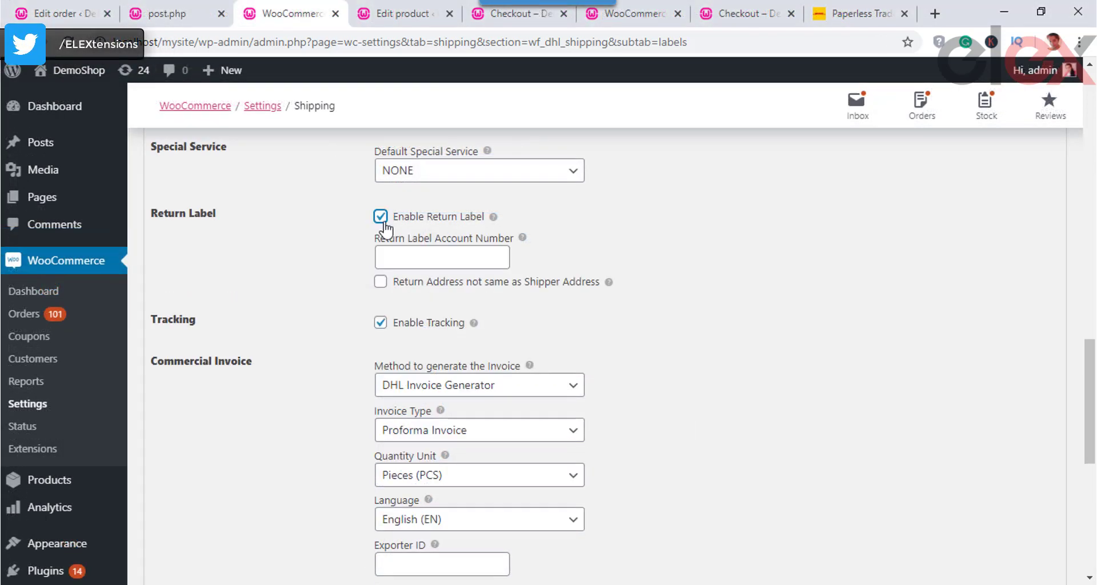
{"action": "left_click", "coordinate": [398, 254]}
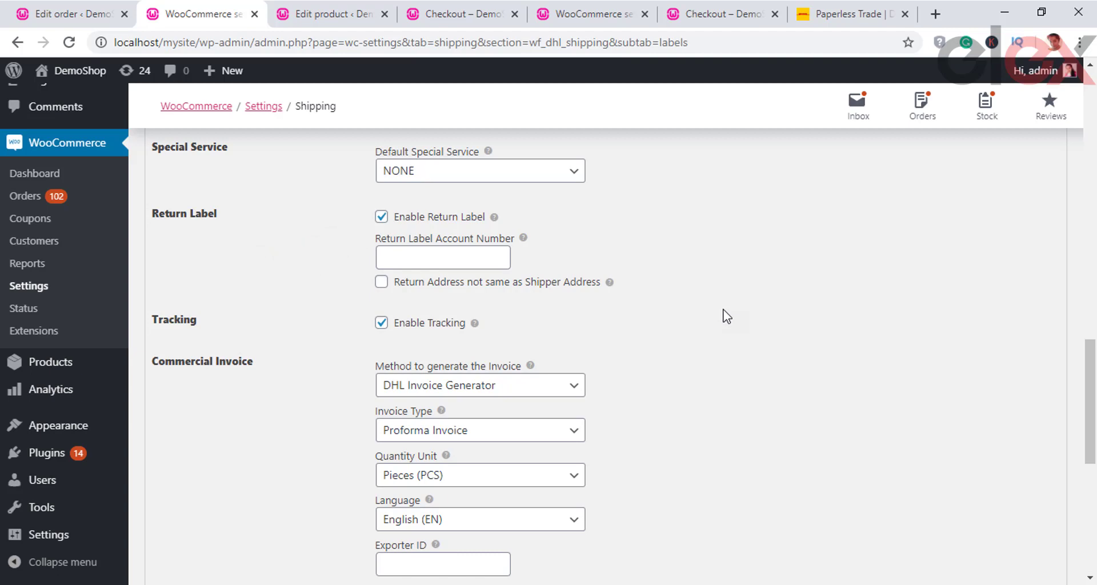
{"action": "left_click", "coordinate": [381, 282]}
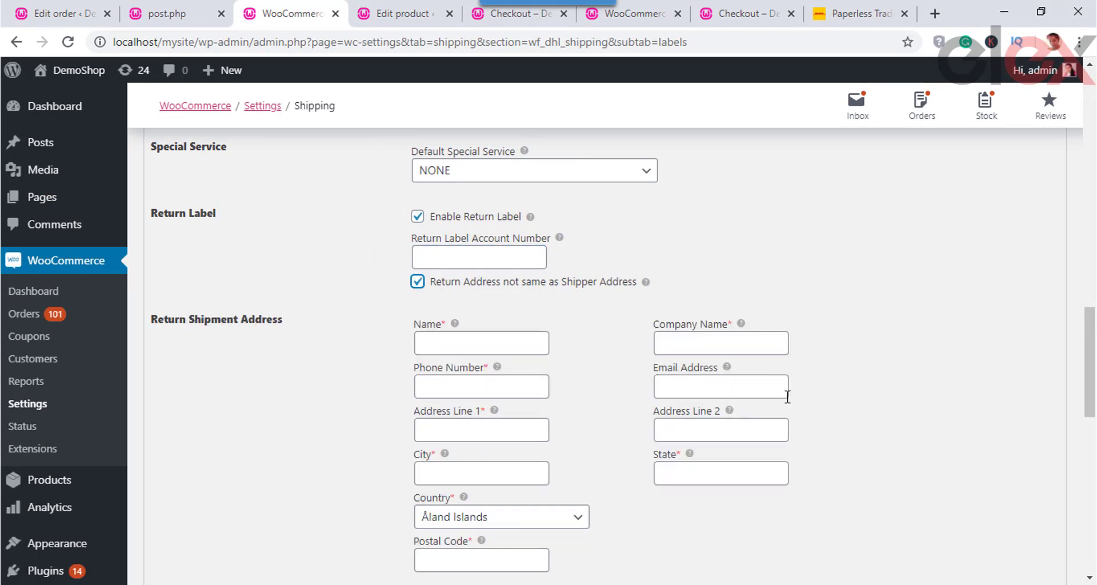
{"action": "scroll", "coordinate": [833, 416], "scroll_direction": "down", "scroll_amount": 1}
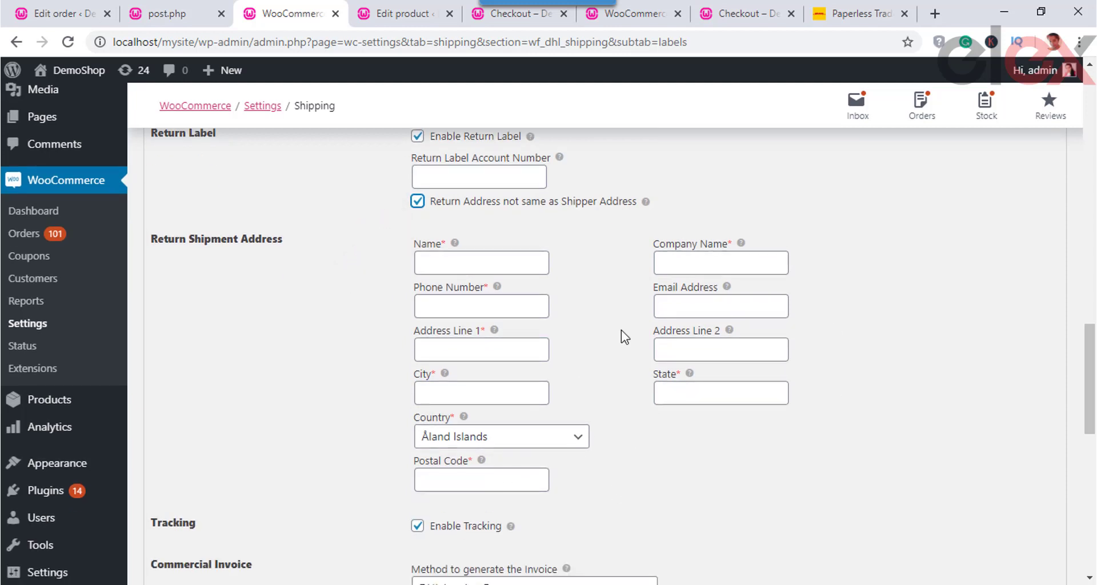
Step: In the order's DHL Express section, create an EXPRESS WORLDWIDE return shipment for one Happy Ninja and open its return label
{"action": "left_click", "coordinate": [65, 10]}
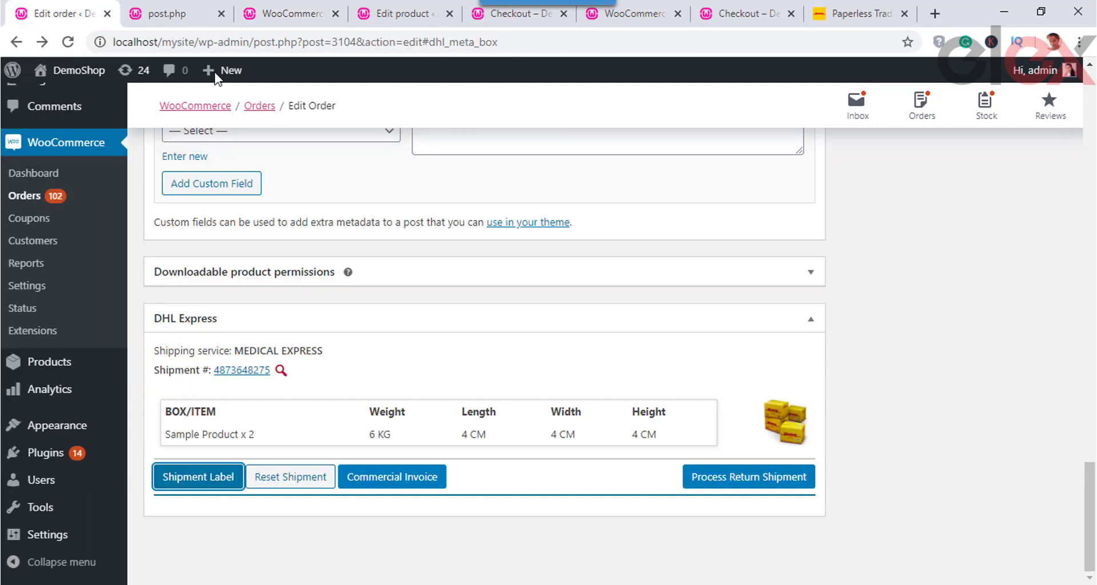
{"action": "left_click", "coordinate": [732, 485]}
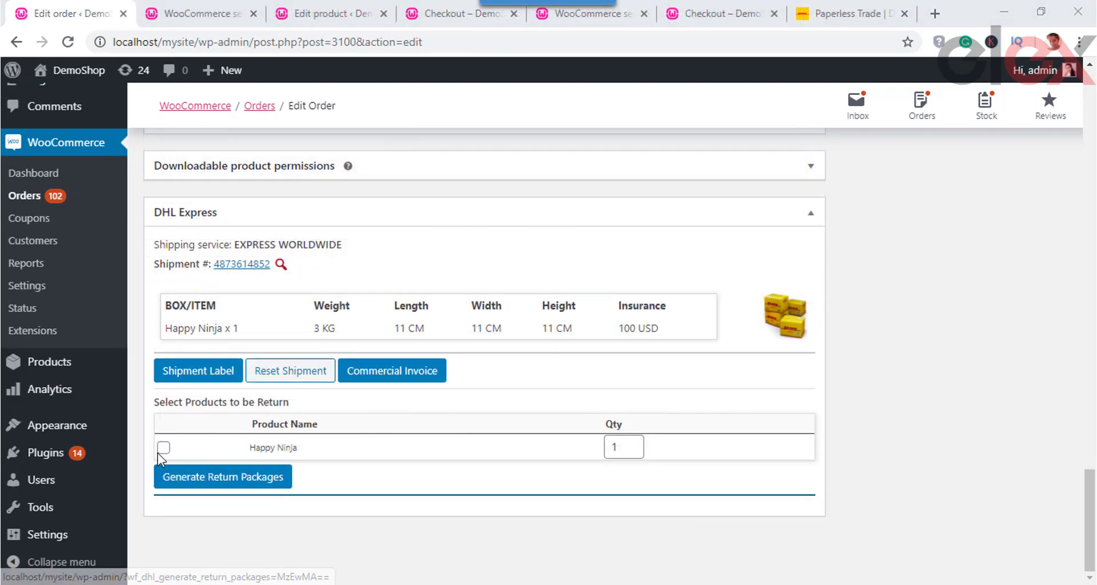
{"action": "left_click", "coordinate": [163, 448]}
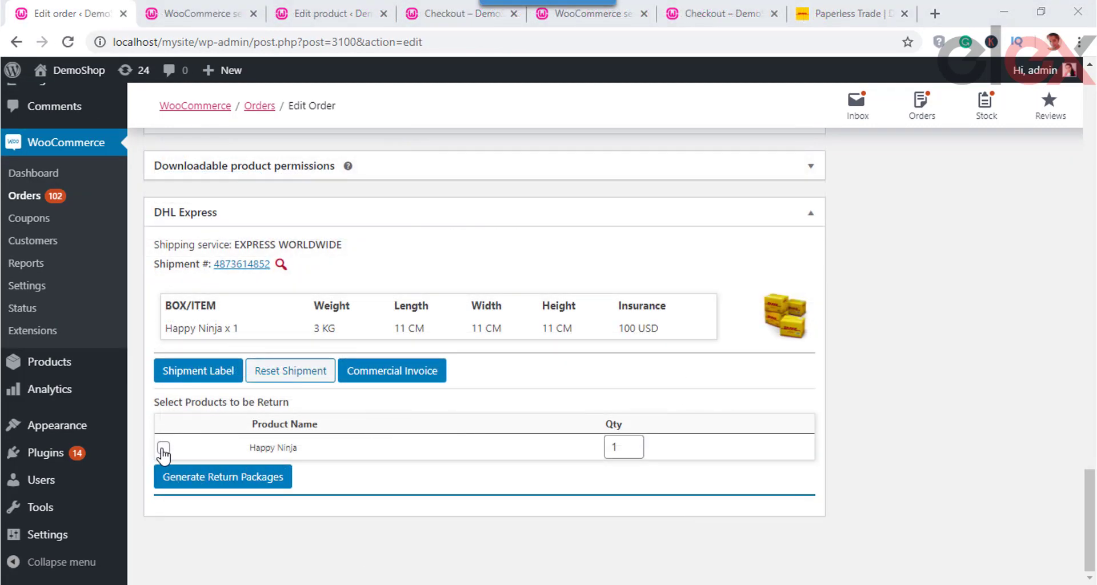
{"action": "double_click", "coordinate": [631, 448]}
{"action": "left_click", "coordinate": [222, 477]}
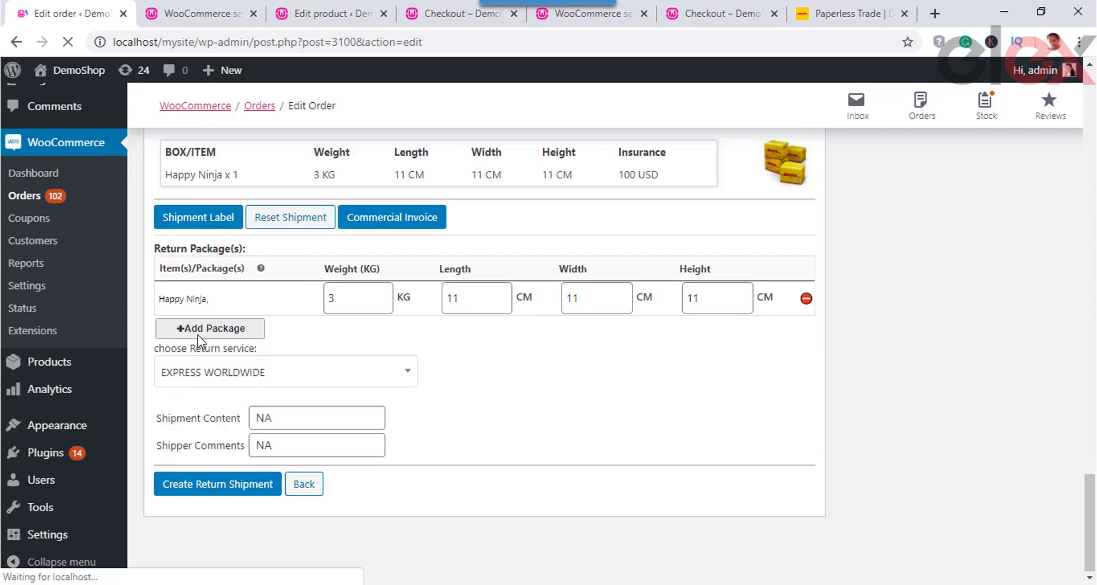
{"action": "left_click", "coordinate": [215, 490]}
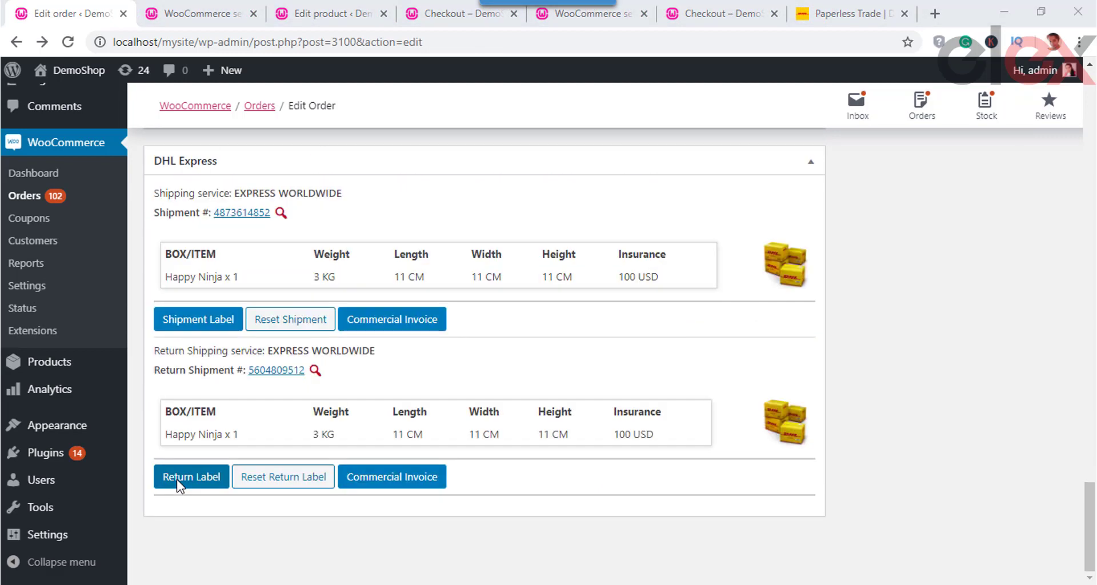
{"action": "left_click", "coordinate": [177, 480]}
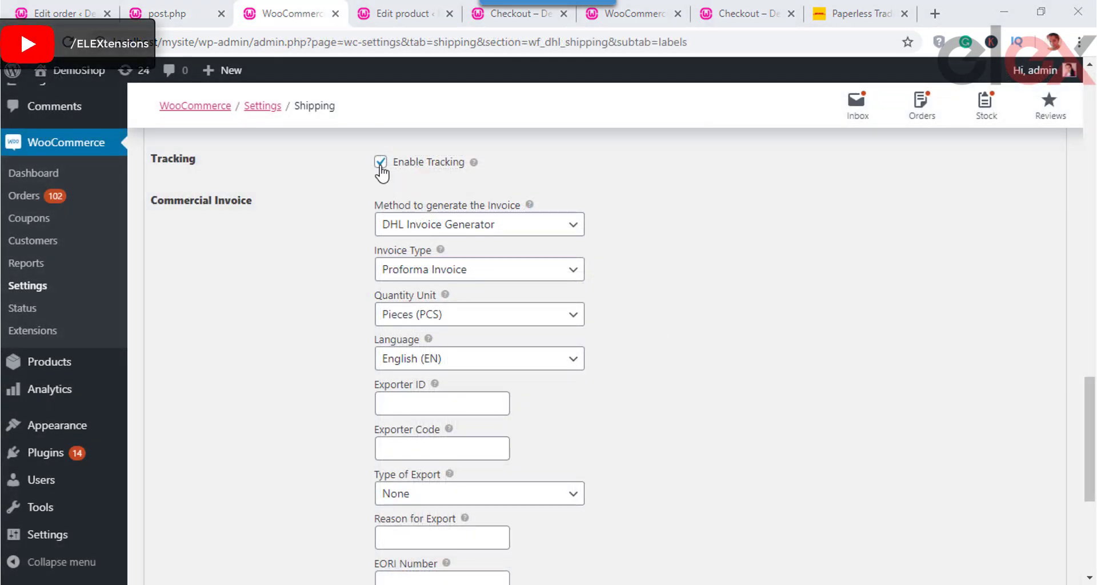
Step: In the label settings, leave tracking enabled and set the method to generate the invoice to Classic Invoice Generator
{"action": "left_click", "coordinate": [380, 163]}
{"action": "left_click", "coordinate": [381, 162]}
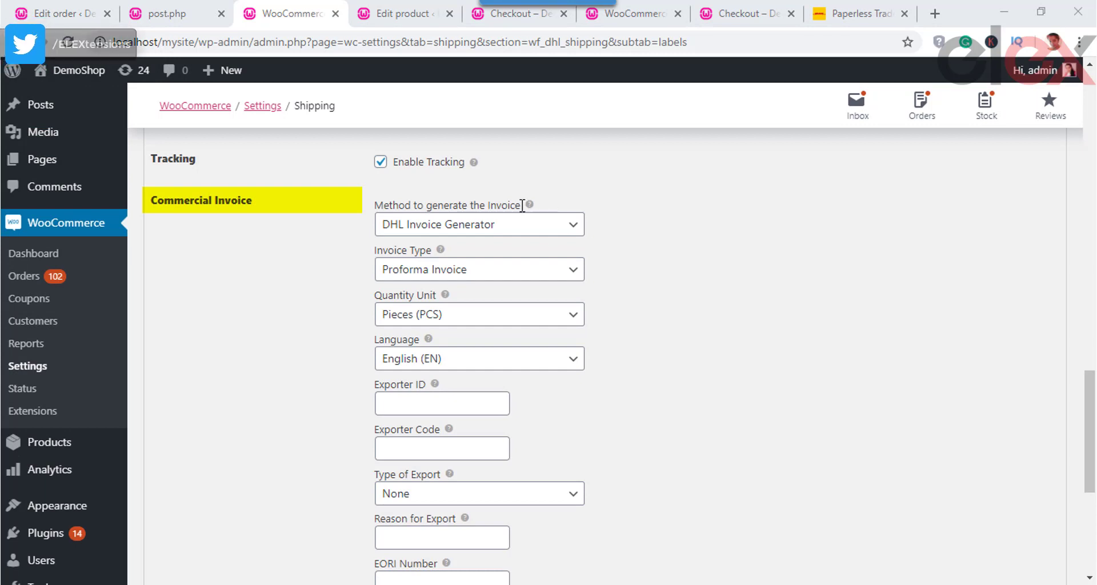
{"action": "left_click", "coordinate": [538, 232]}
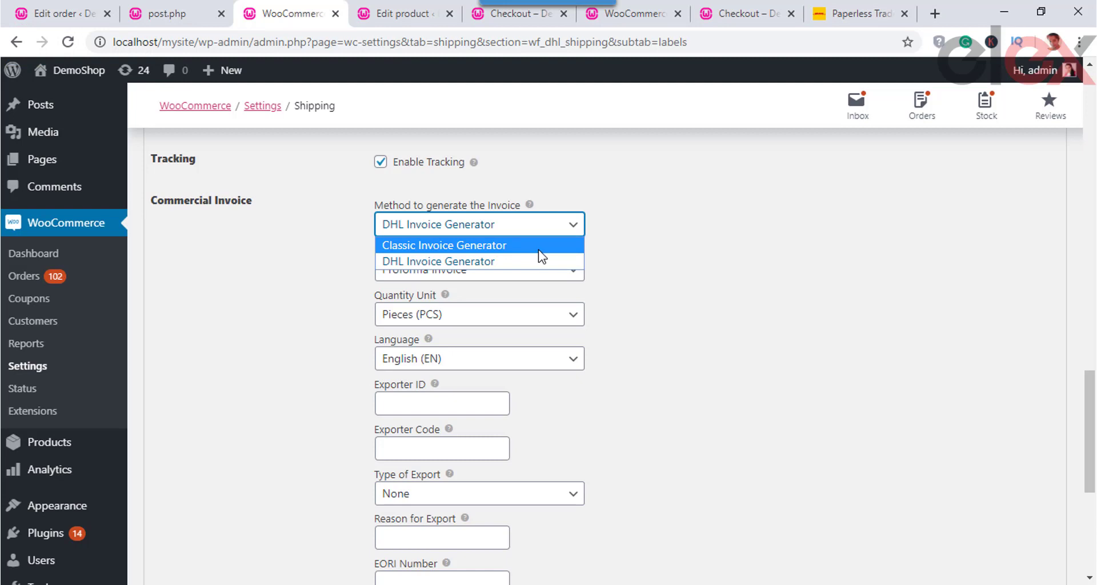
{"action": "left_click", "coordinate": [538, 247]}
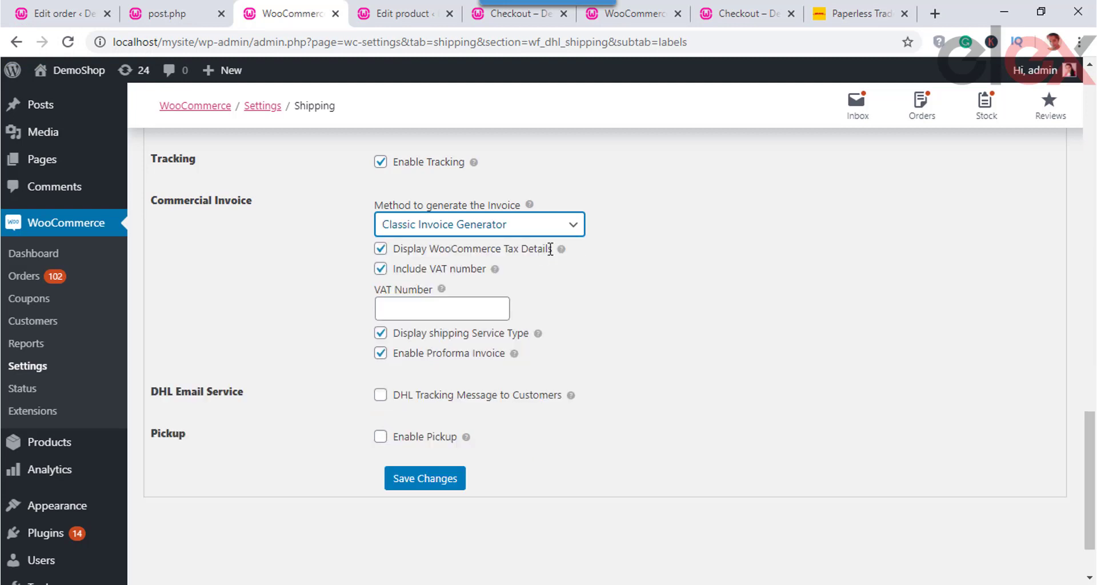
Step: Turn the WooCommerce tax details and VAT number options off and back on, ending in the VAT Number field
{"action": "left_click", "coordinate": [381, 251]}
{"action": "left_click", "coordinate": [381, 251]}
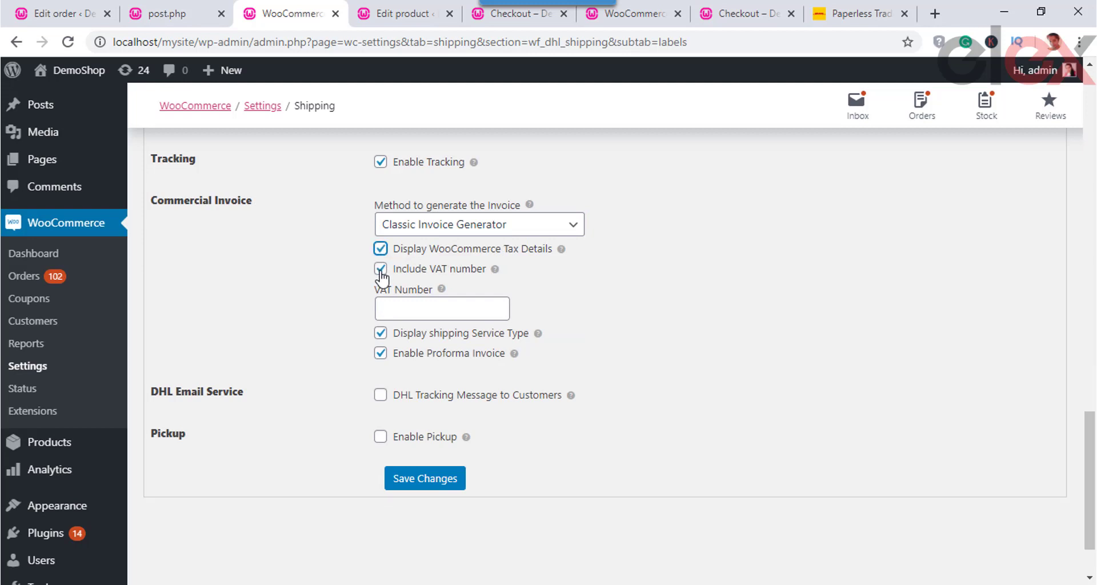
{"action": "left_click", "coordinate": [381, 271]}
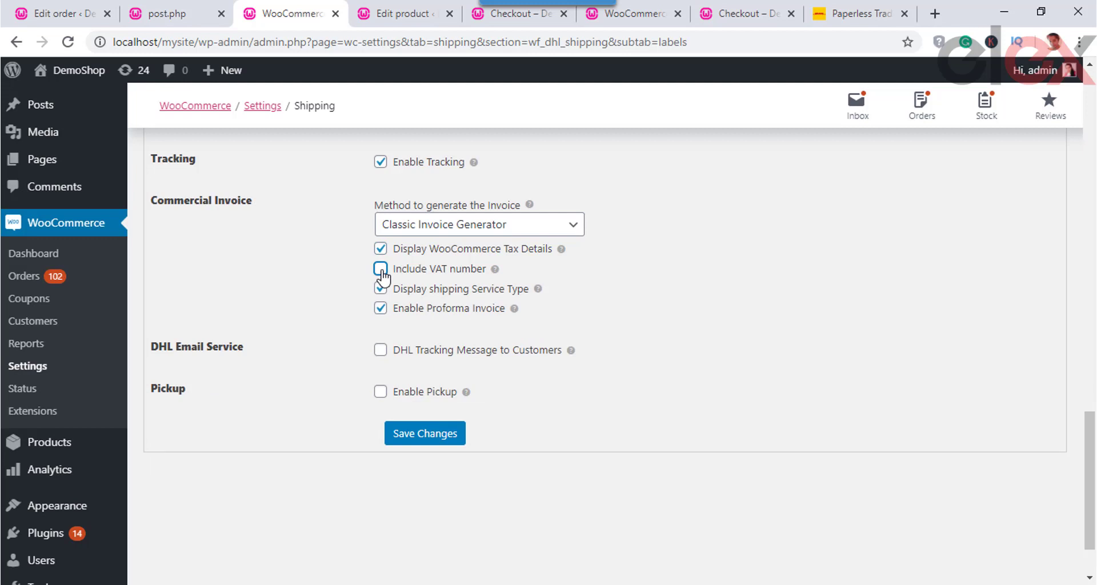
{"action": "left_click", "coordinate": [381, 271]}
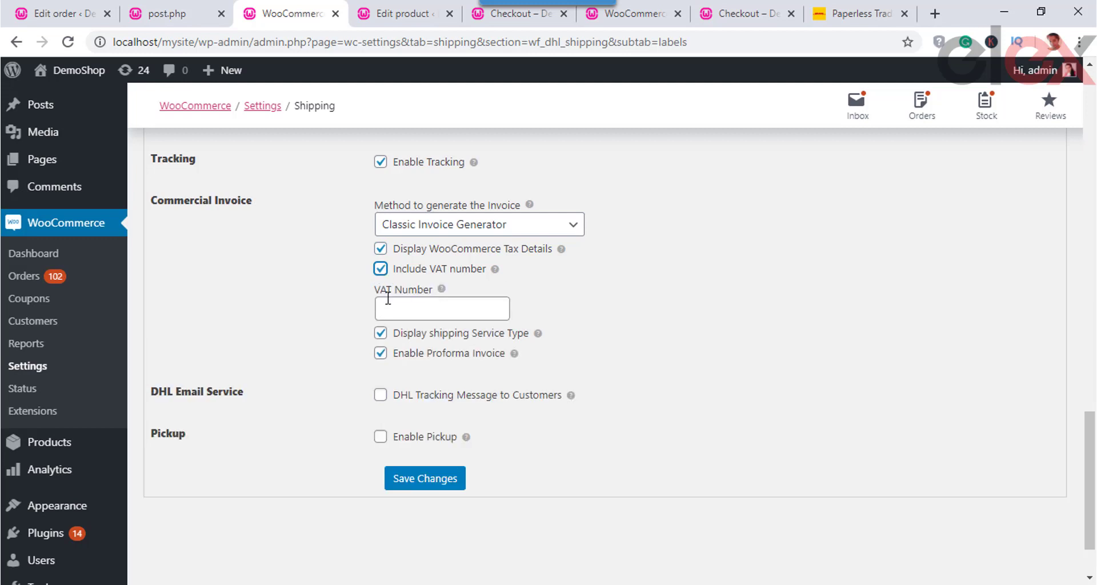
{"action": "left_click", "coordinate": [392, 305]}
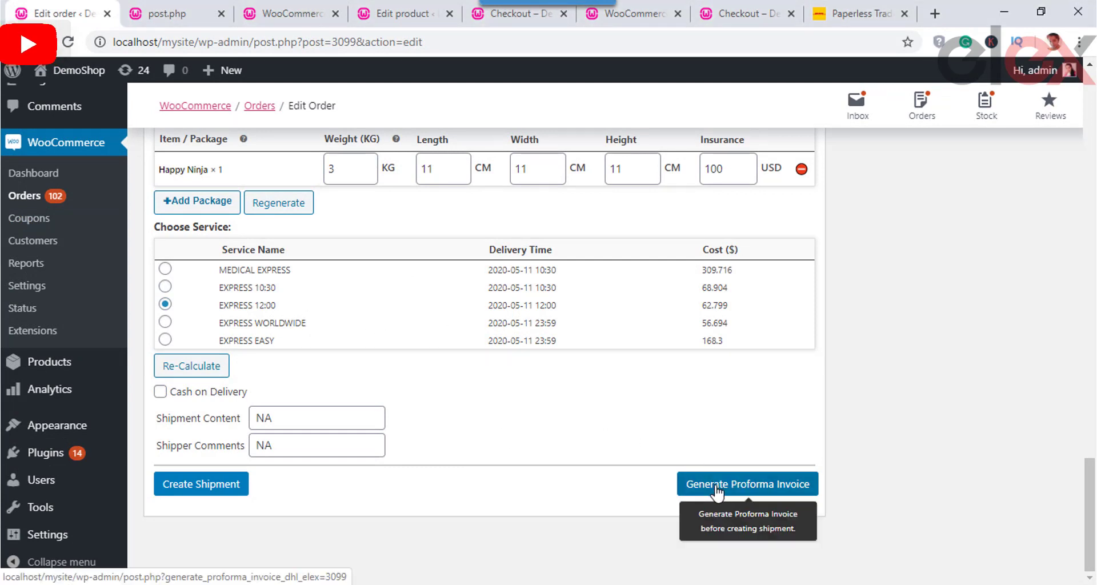
Step: Generate the proforma invoice for the Happy Ninja order before creating its shipment, and open the invoice
{"action": "left_click", "coordinate": [716, 486]}
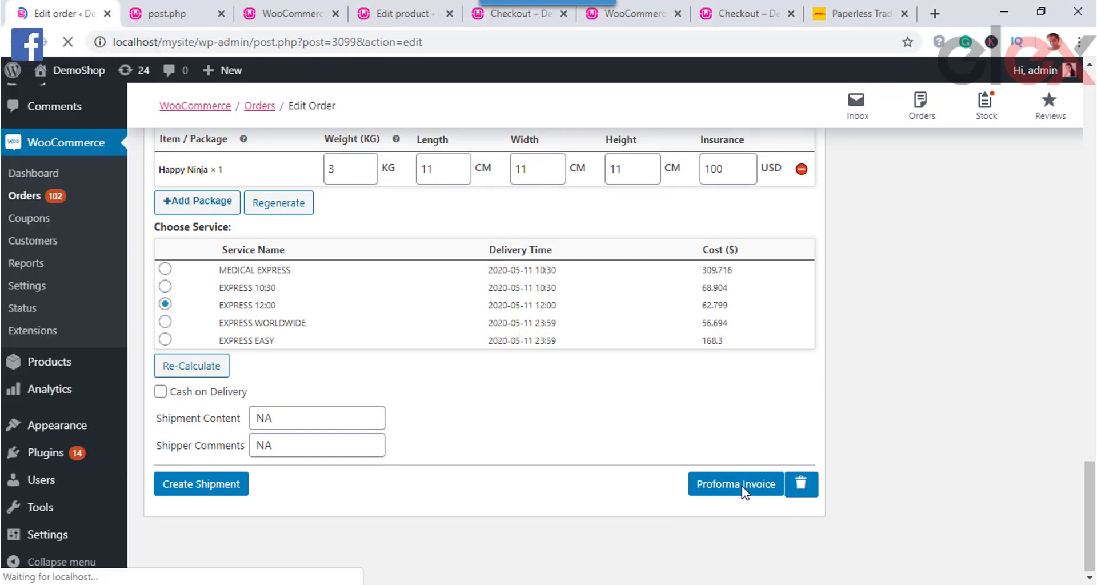
{"action": "scroll", "coordinate": [654, 475], "scroll_direction": "up", "scroll_amount": 1}
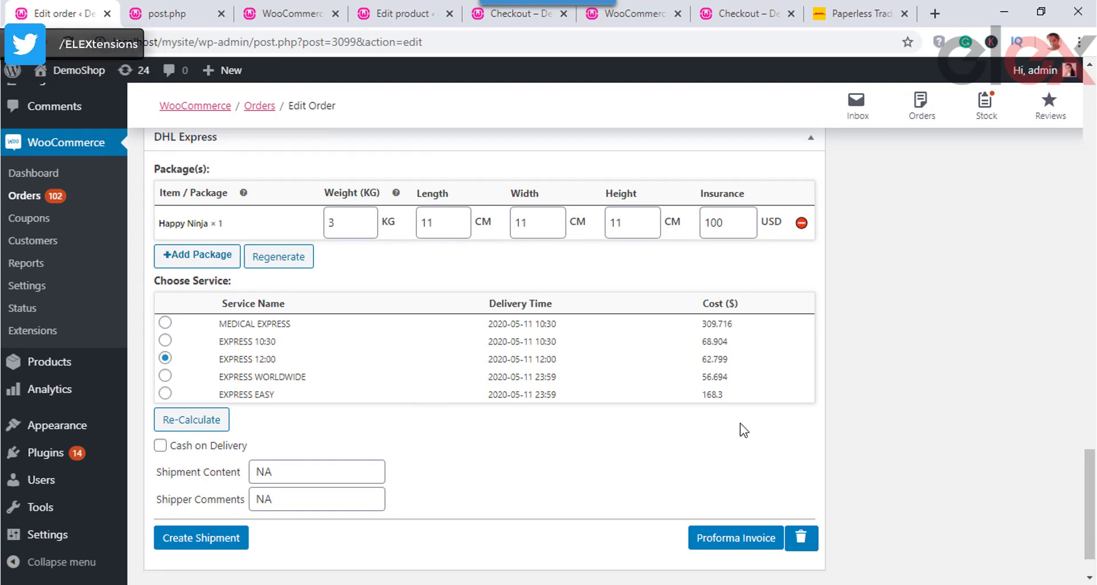
{"action": "left_click", "coordinate": [738, 537]}
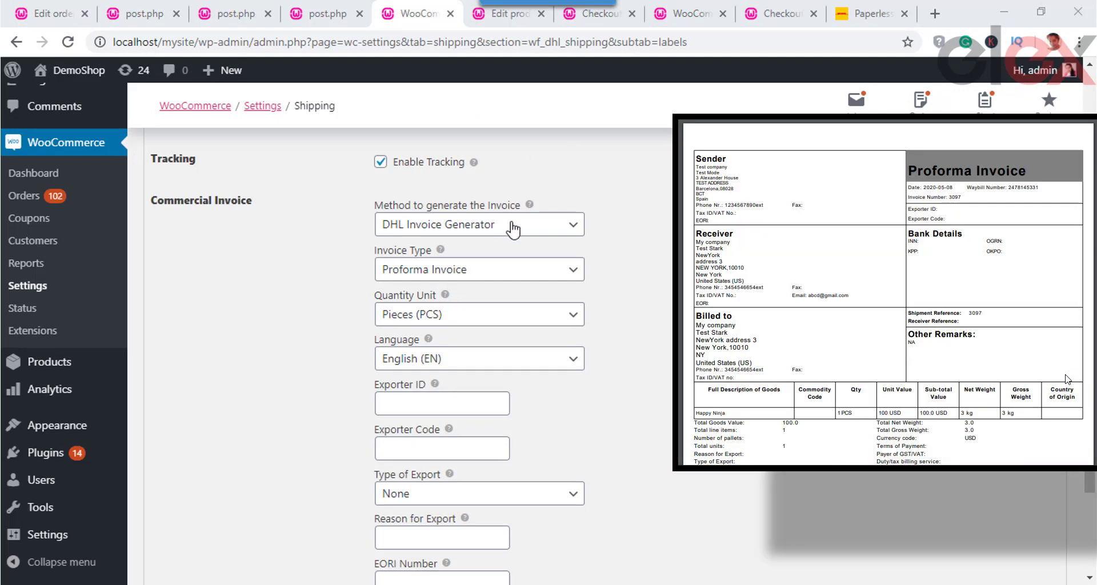
Step: In the commercial invoice settings, switch the invoice type to Commercial Invoice and back to Proforma Invoice
{"action": "left_click", "coordinate": [549, 274]}
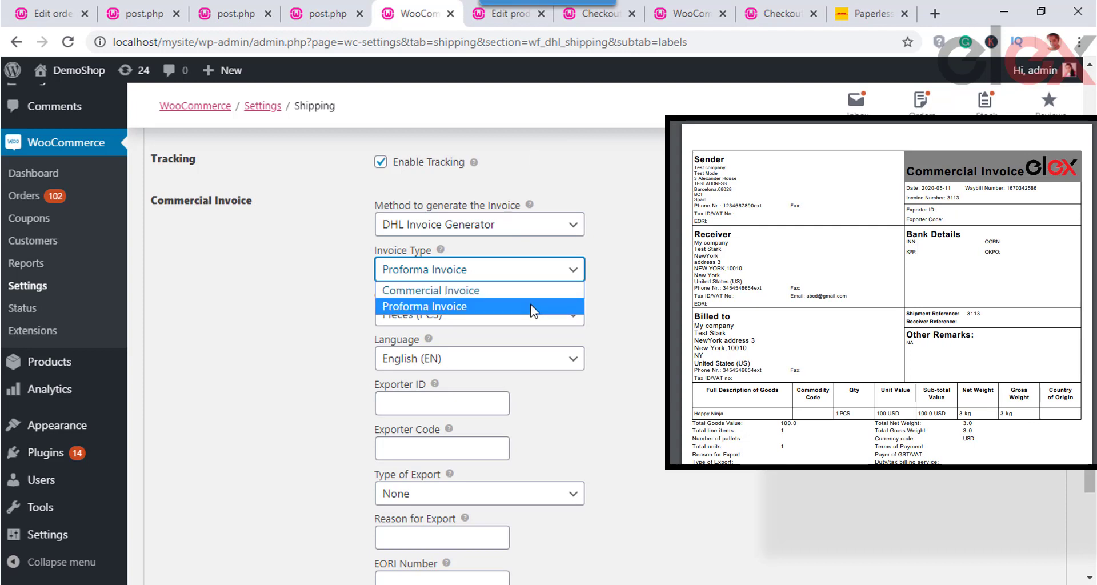
{"action": "left_click", "coordinate": [529, 294]}
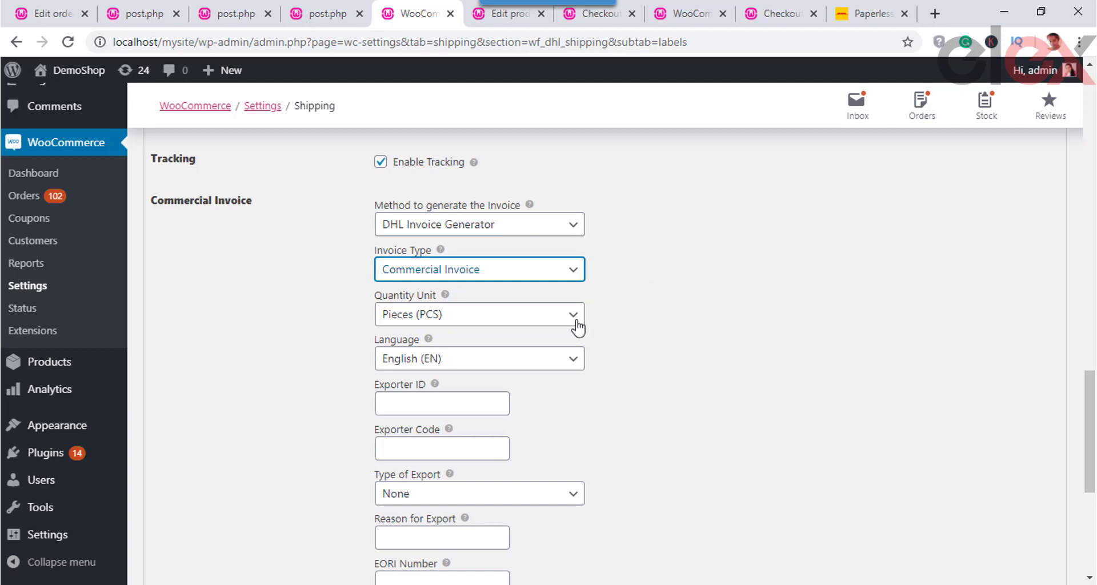
{"action": "left_click", "coordinate": [566, 272]}
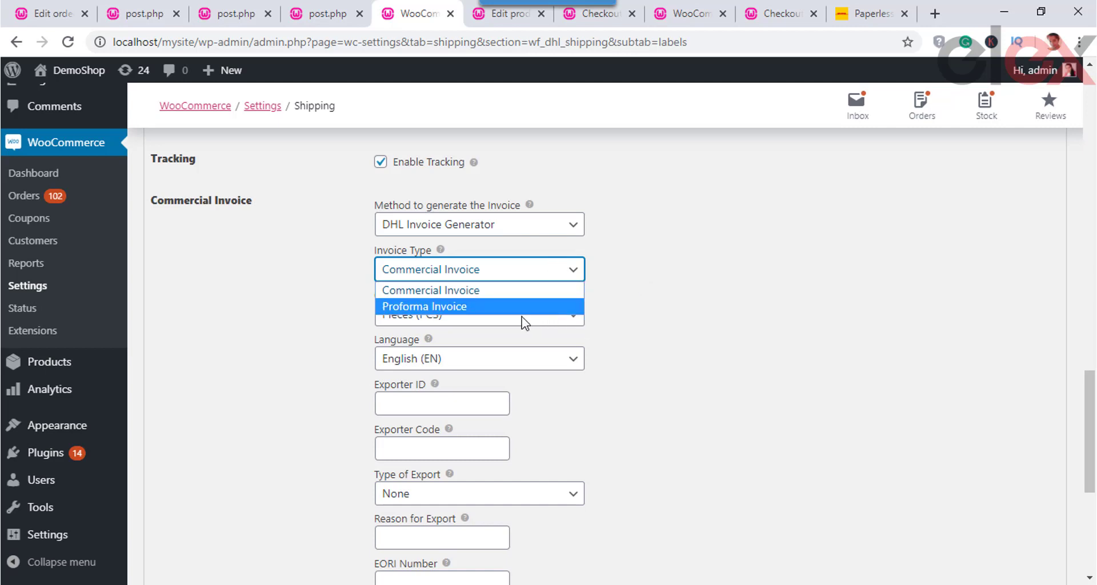
{"action": "left_click", "coordinate": [525, 309]}
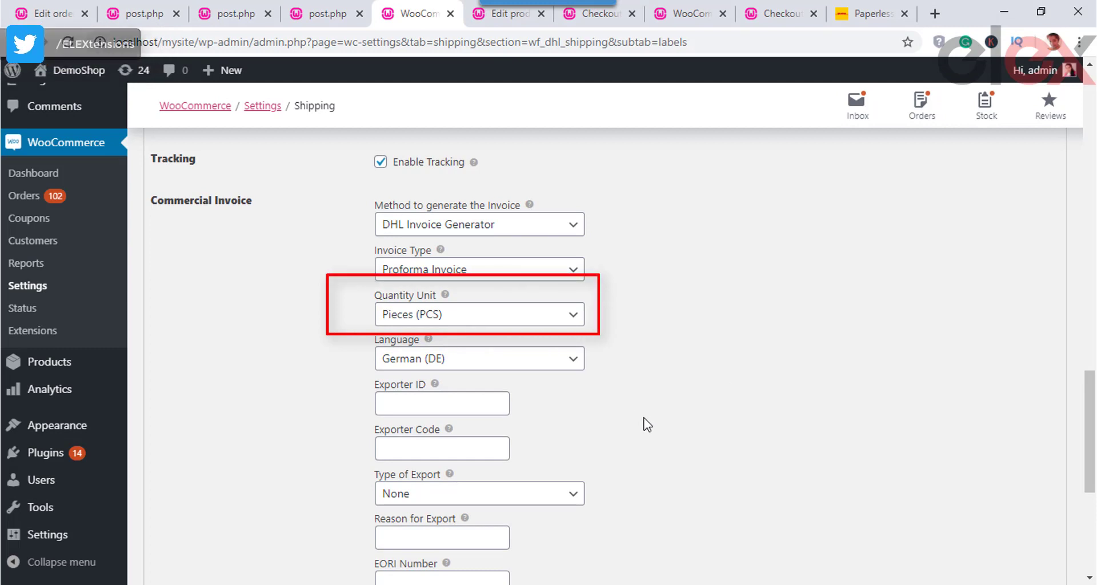
Step: Look through the Type of Export options and read the help text for the EORI Number
{"action": "scroll", "coordinate": [639, 423], "scroll_direction": "down", "scroll_amount": 1}
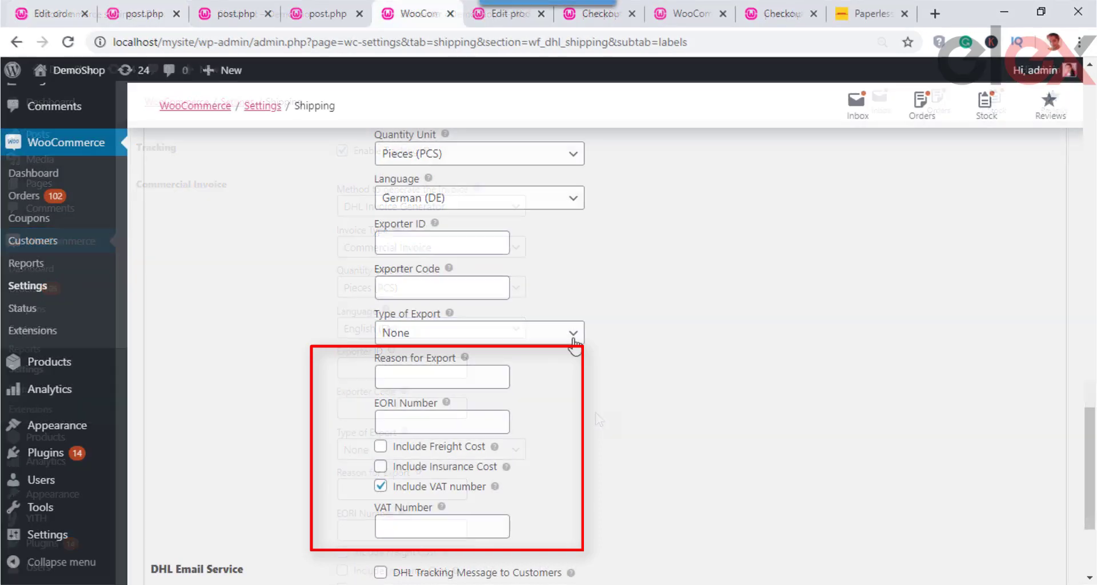
{"action": "left_click", "coordinate": [573, 336]}
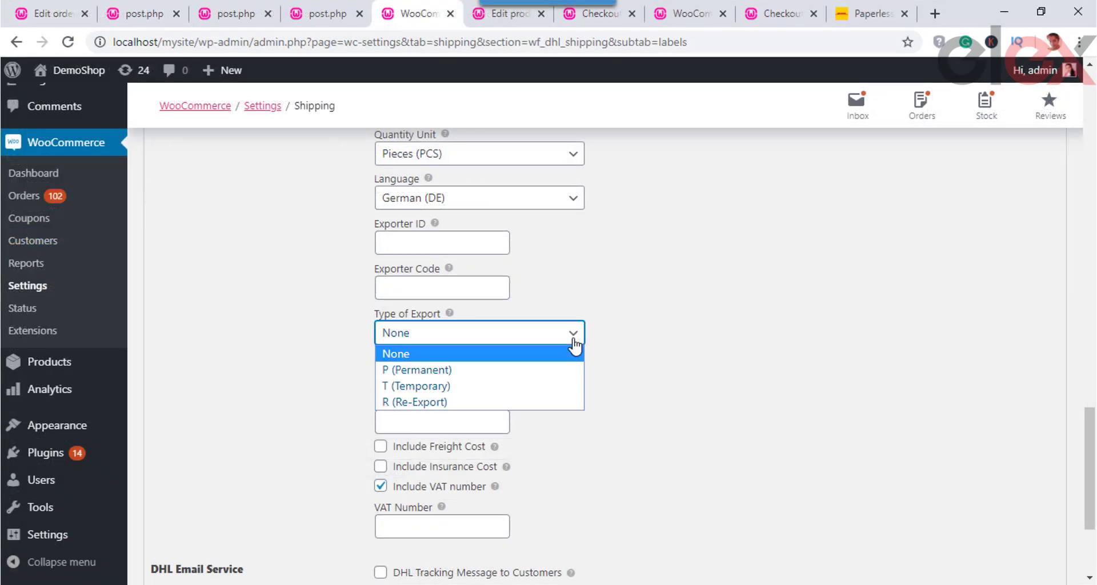
{"action": "left_click", "coordinate": [563, 370]}
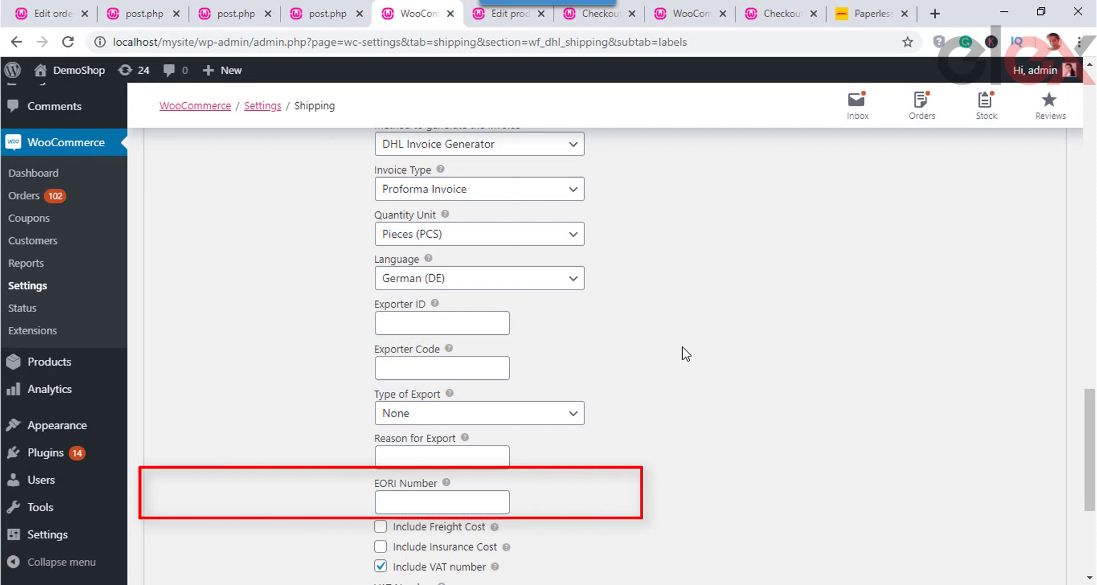
{"action": "scroll", "coordinate": [687, 352], "scroll_direction": "down", "scroll_amount": 1}
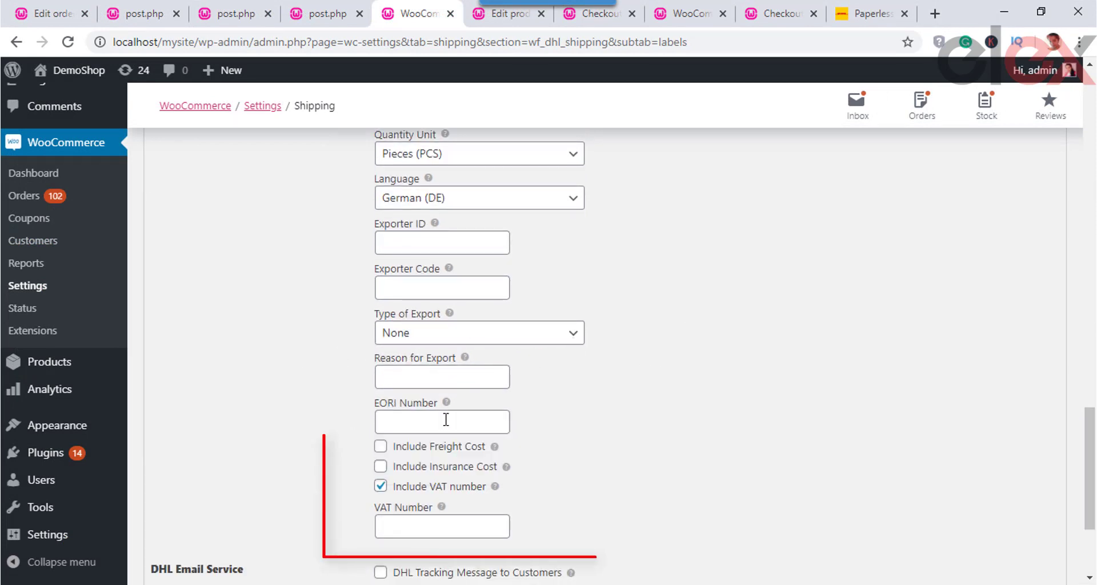
{"action": "mouse_move", "coordinate": [447, 402]}
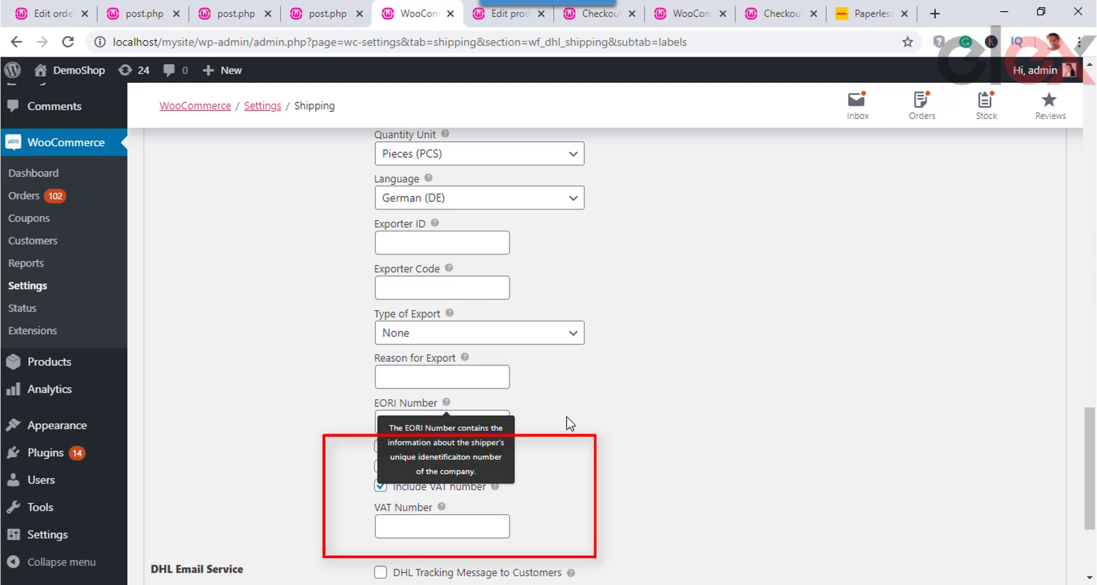
{"action": "scroll", "coordinate": [536, 405], "scroll_direction": "down", "scroll_amount": 1}
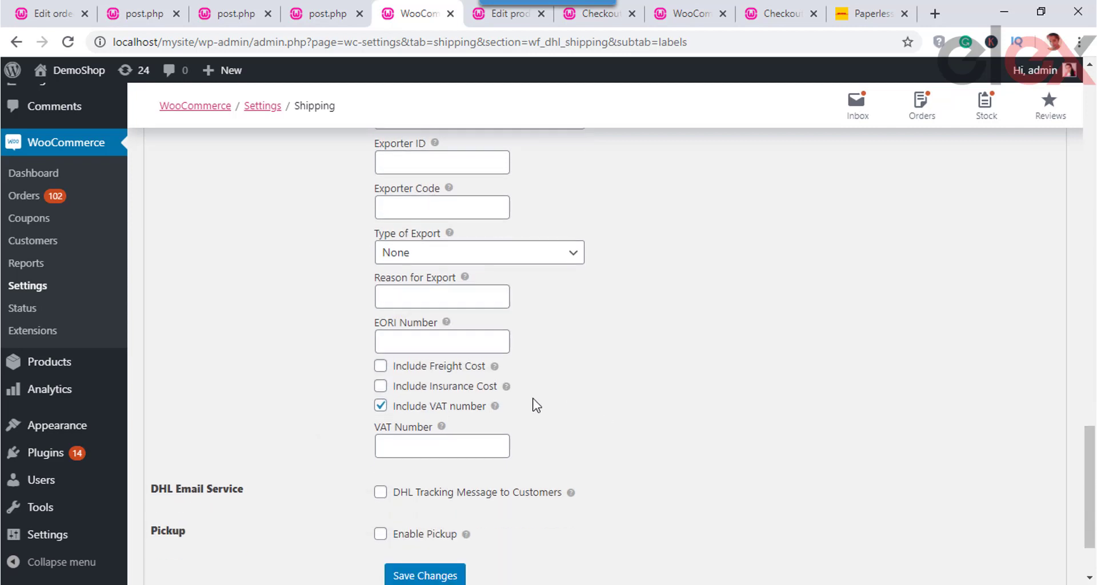
Step: Turn the invoice options for including freight cost and insurance cost on and back off
{"action": "left_click", "coordinate": [381, 365]}
{"action": "left_click", "coordinate": [381, 386]}
{"action": "left_click", "coordinate": [381, 386]}
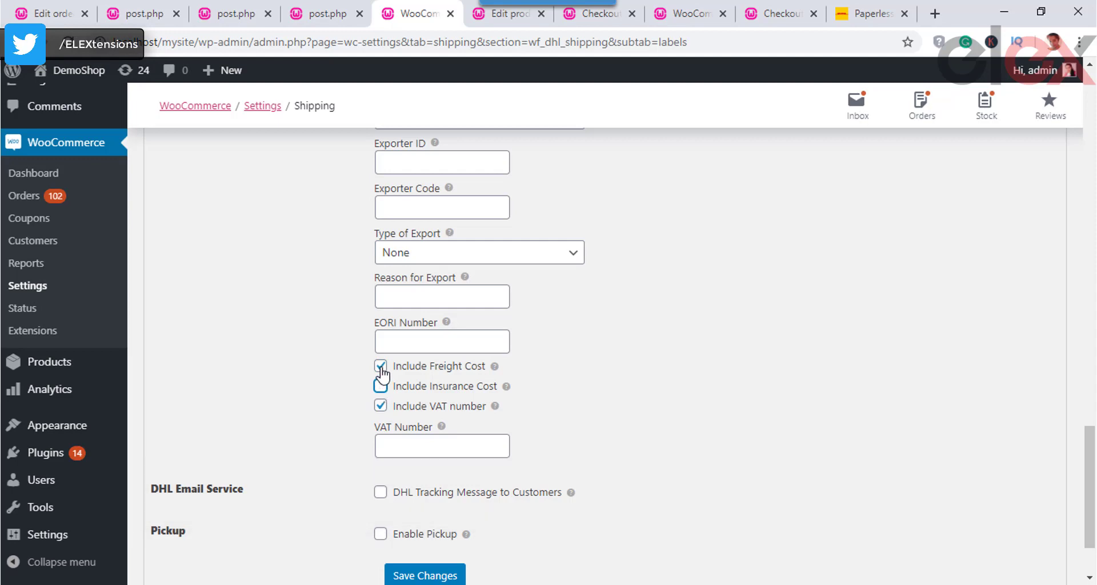
{"action": "left_click", "coordinate": [380, 366]}
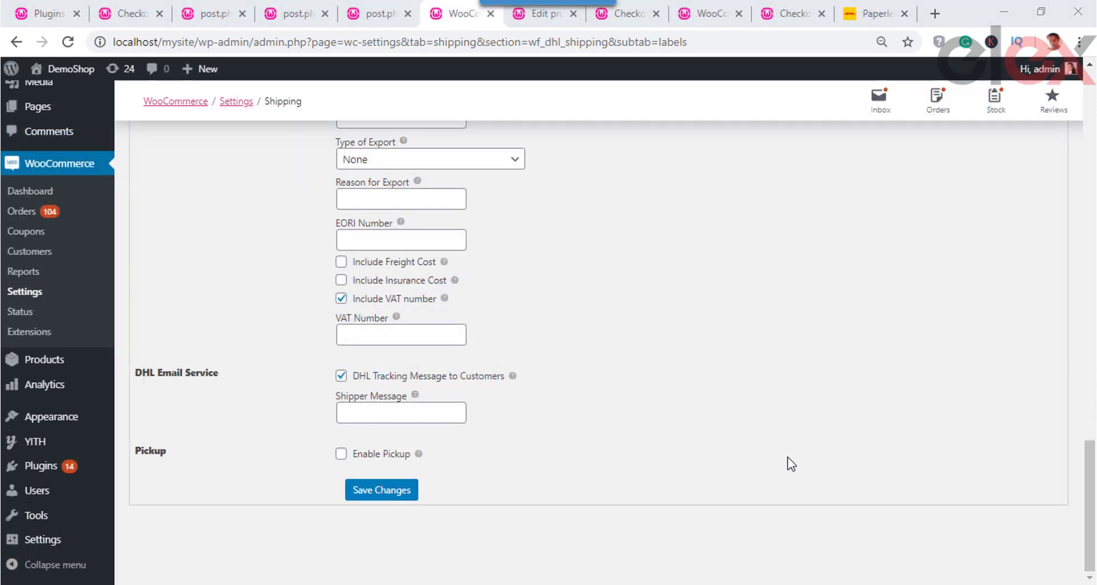
Step: Enable pickup, schedule it after 1 day, and go through the From and To fields of the pickup availability time
{"action": "left_click", "coordinate": [343, 455]}
{"action": "scroll", "coordinate": [682, 450], "scroll_direction": "down", "scroll_amount": 2}
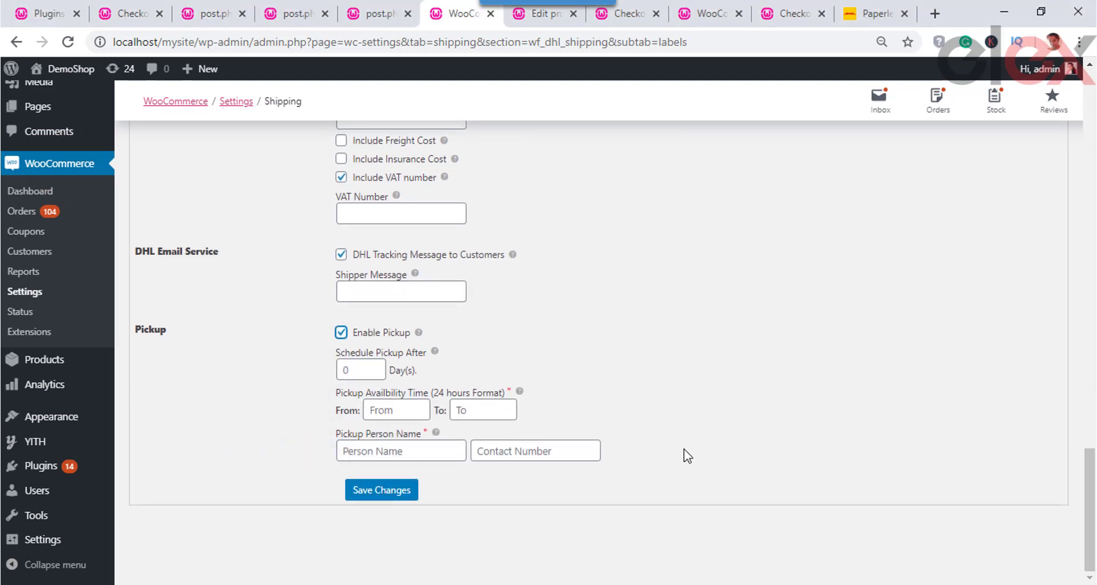
{"action": "left_click", "coordinate": [360, 371]}
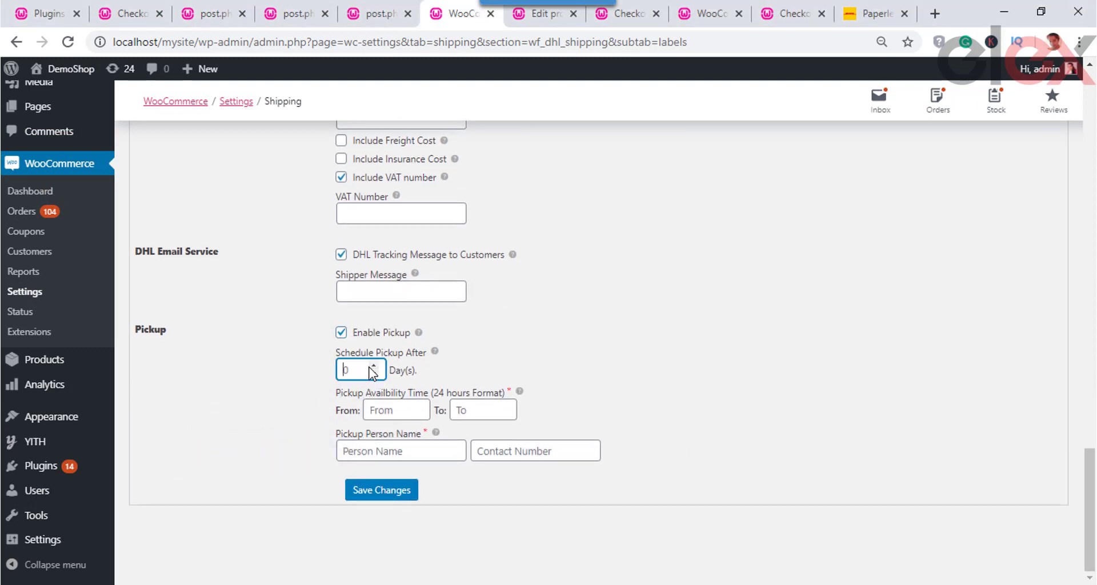
{"action": "left_click", "coordinate": [373, 366]}
{"action": "left_click", "coordinate": [390, 413]}
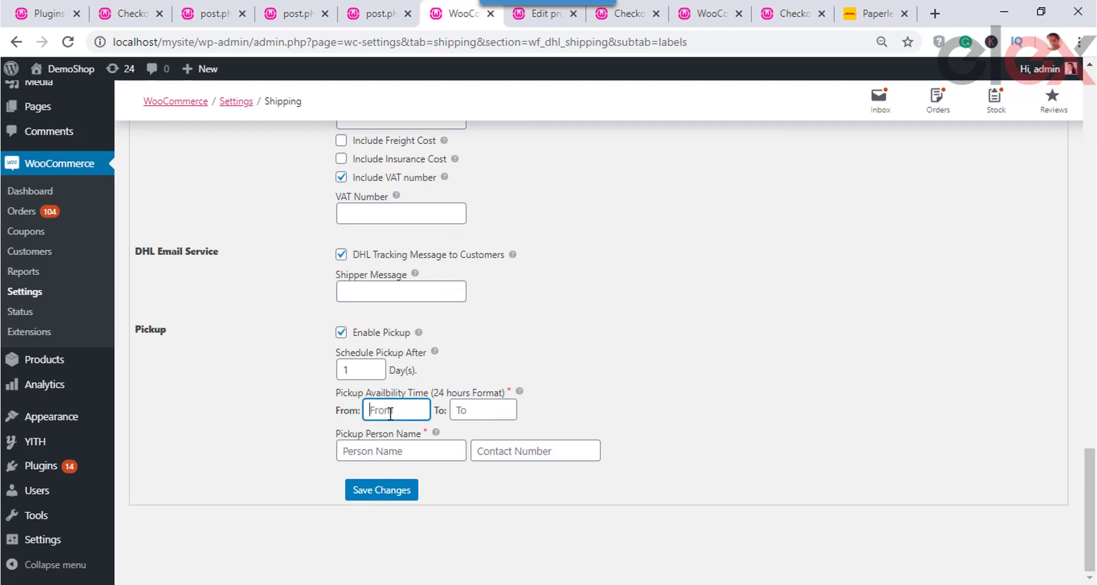
{"action": "left_click", "coordinate": [485, 412]}
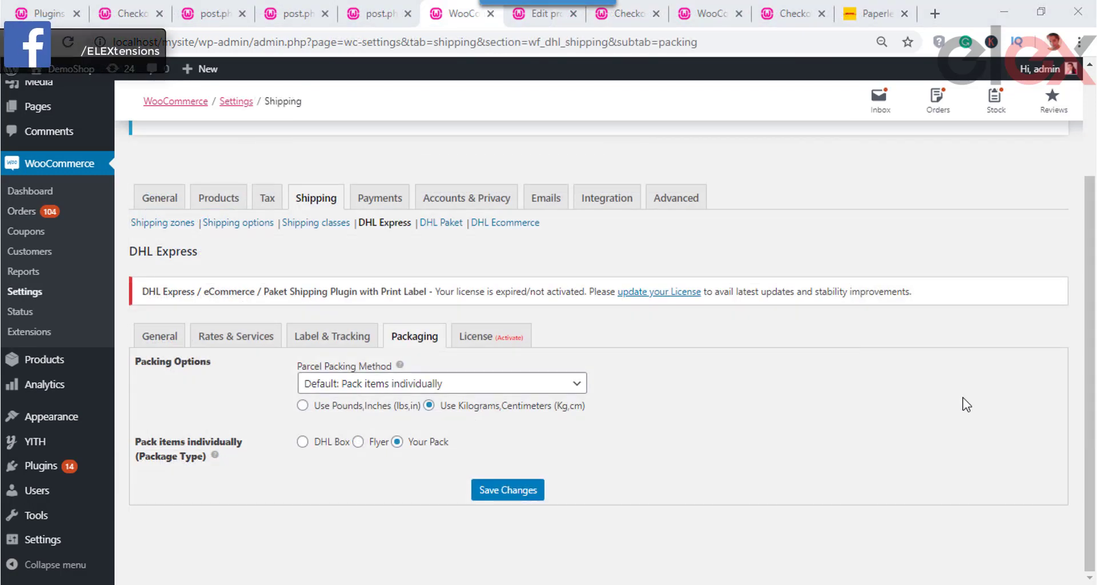
Step: Look through the Parcel Packing Method options and switch the units to pounds and inches and back to kilograms and centimeters
{"action": "left_click", "coordinate": [466, 386]}
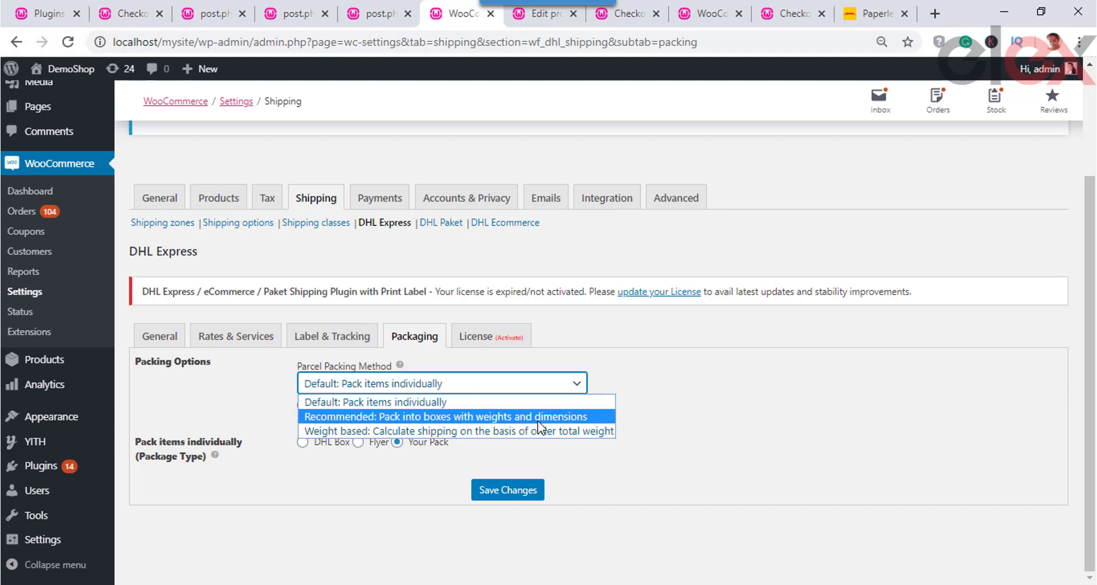
{"action": "left_click", "coordinate": [623, 444]}
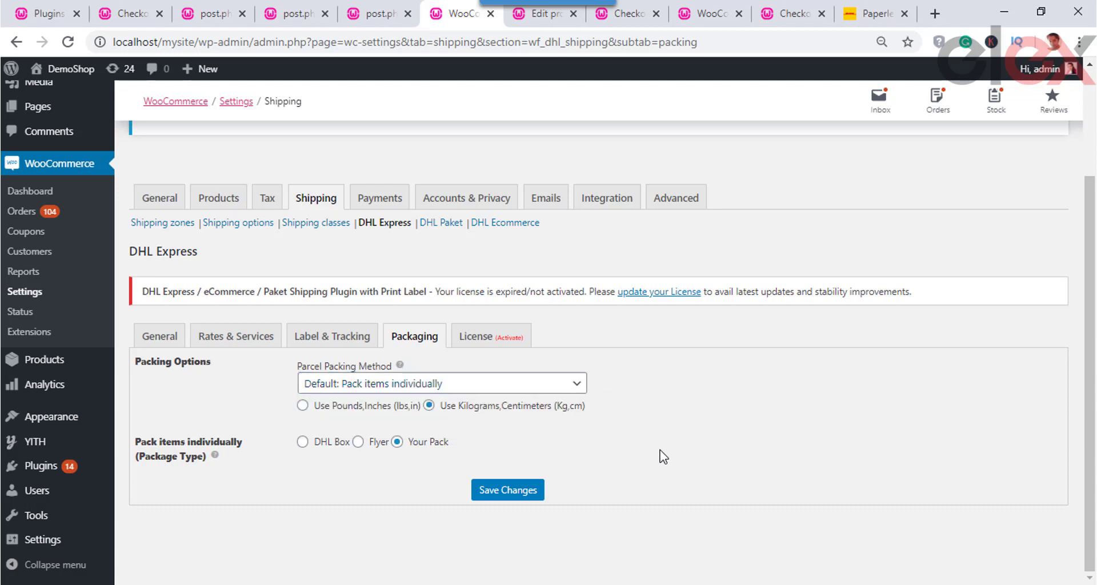
{"action": "left_click", "coordinate": [303, 406]}
{"action": "left_click", "coordinate": [429, 406]}
{"action": "left_click", "coordinate": [473, 389]}
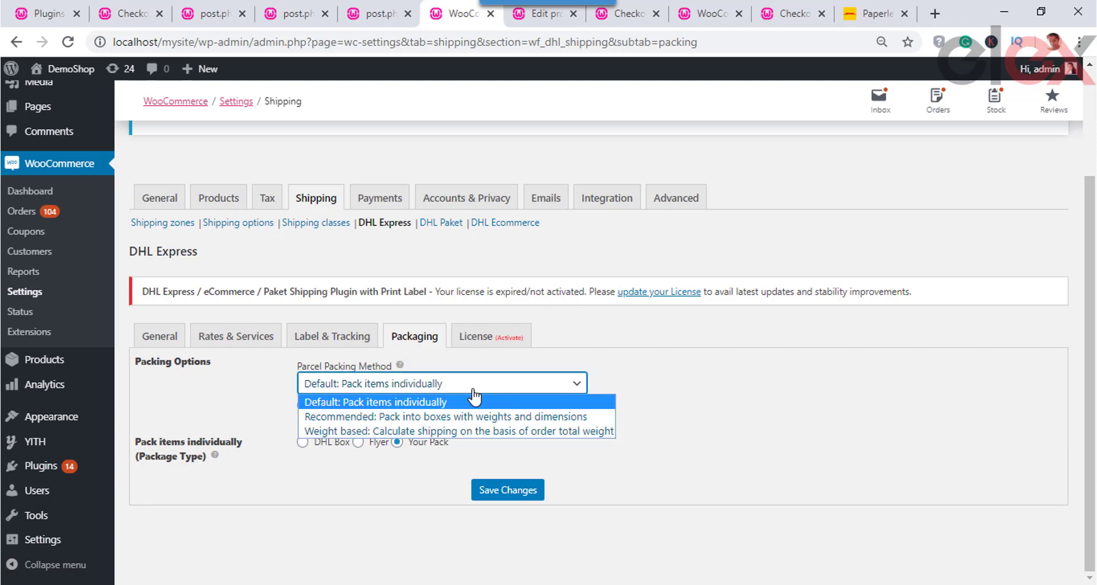
{"action": "left_click", "coordinate": [464, 402]}
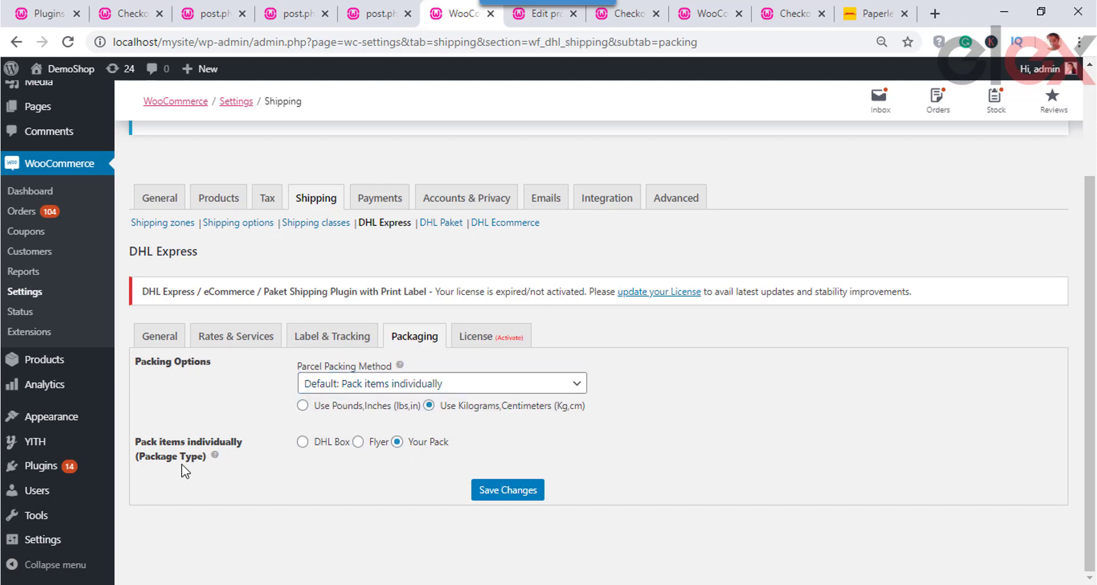
Step: Switch the package type for individually packed items to DHL Box, to Flyer and back to Your Pack
{"action": "left_click", "coordinate": [302, 442]}
{"action": "left_click", "coordinate": [359, 443]}
{"action": "left_click", "coordinate": [397, 445]}
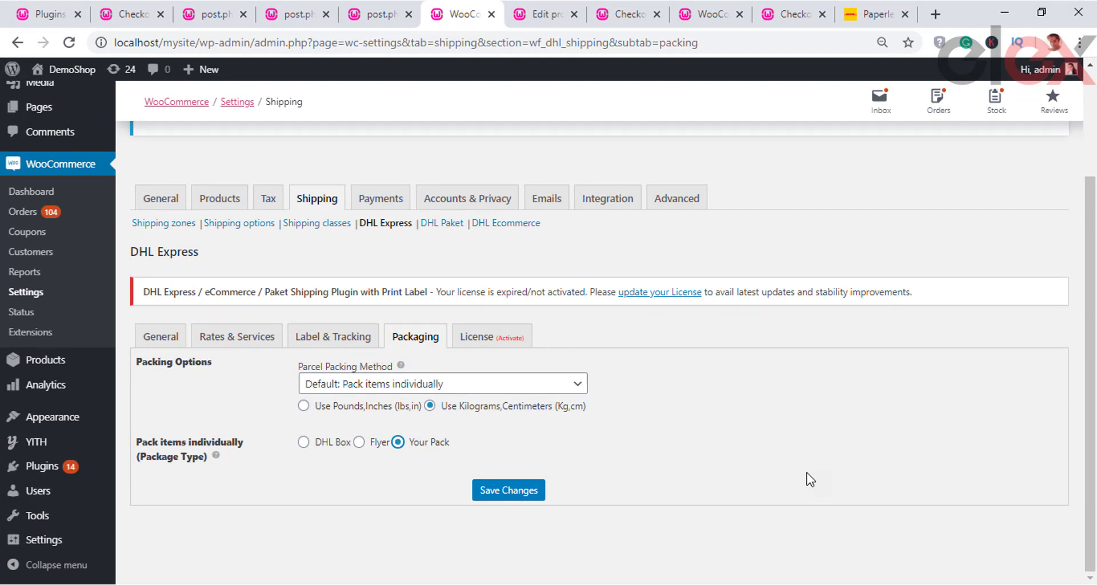
Step: Set the parcel packing method to Recommended: Pack into boxes with weights and dimensions, keeping kilograms and centimeters as the units
{"action": "left_click", "coordinate": [540, 384]}
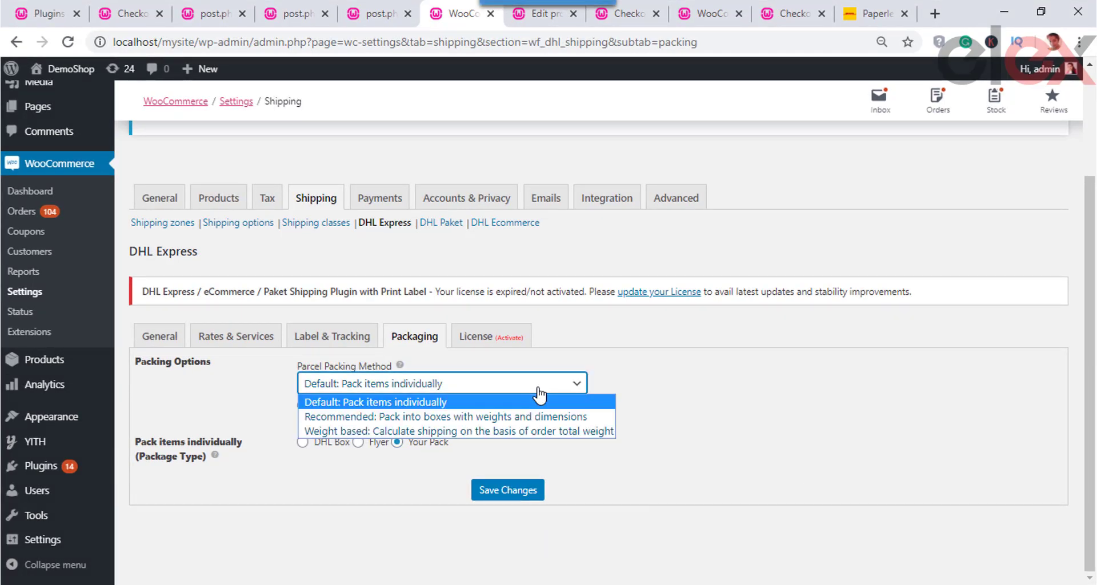
{"action": "left_click", "coordinate": [477, 417]}
{"action": "scroll", "coordinate": [477, 417], "scroll_direction": "down", "scroll_amount": 1}
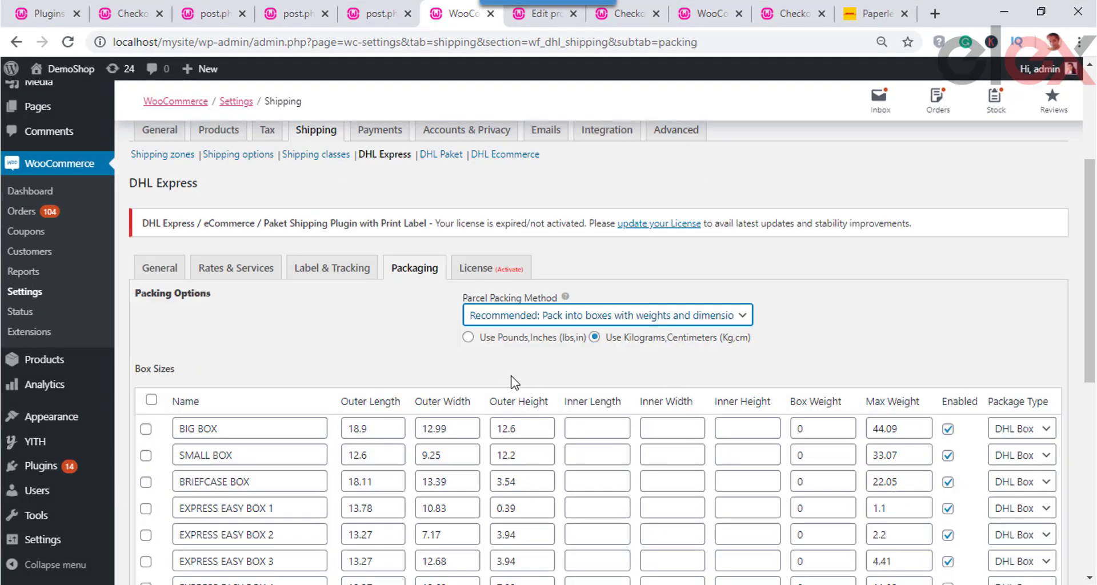
{"action": "left_click", "coordinate": [468, 337]}
{"action": "left_click", "coordinate": [595, 337]}
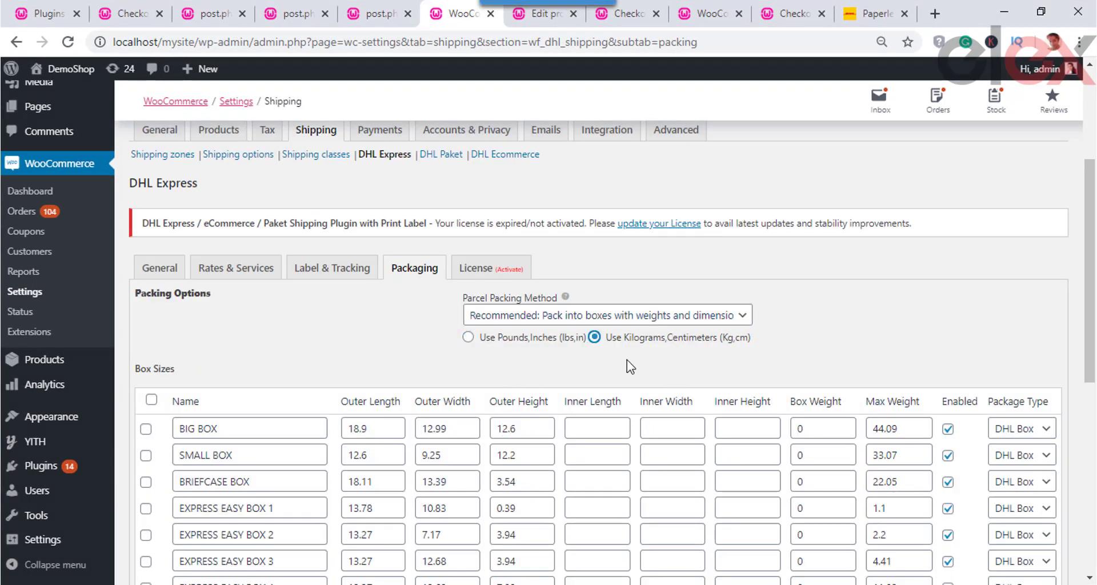
Step: Review the preloaded DHL boxes in the Box Sizes table and add a blank box row at its end
{"action": "scroll", "coordinate": [636, 367], "scroll_direction": "down", "scroll_amount": 1}
{"action": "scroll", "coordinate": [637, 367], "scroll_direction": "down", "scroll_amount": 2}
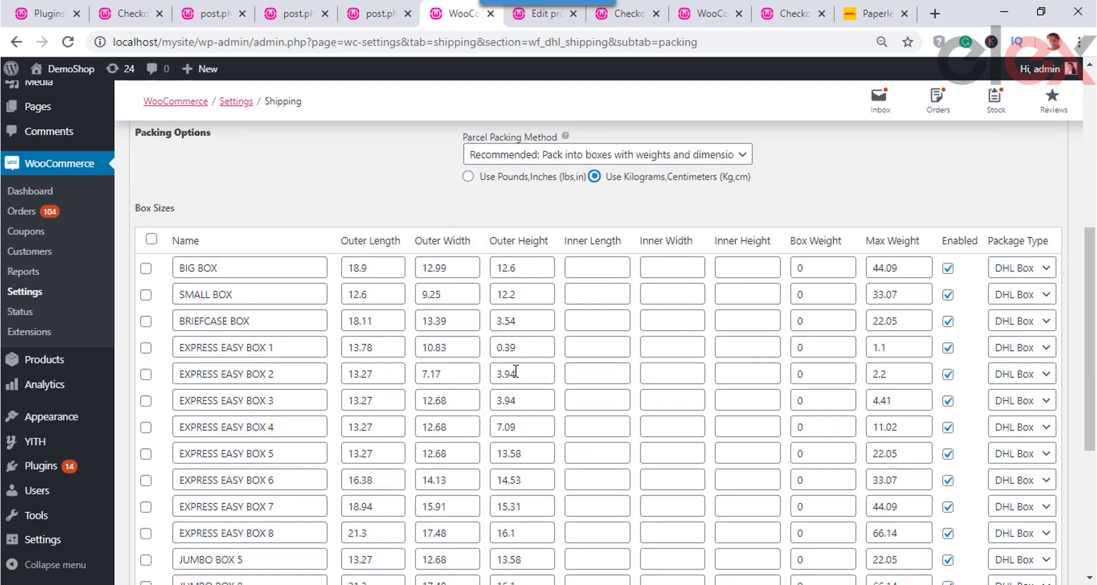
{"action": "scroll", "coordinate": [882, 320], "scroll_direction": "down", "scroll_amount": 4}
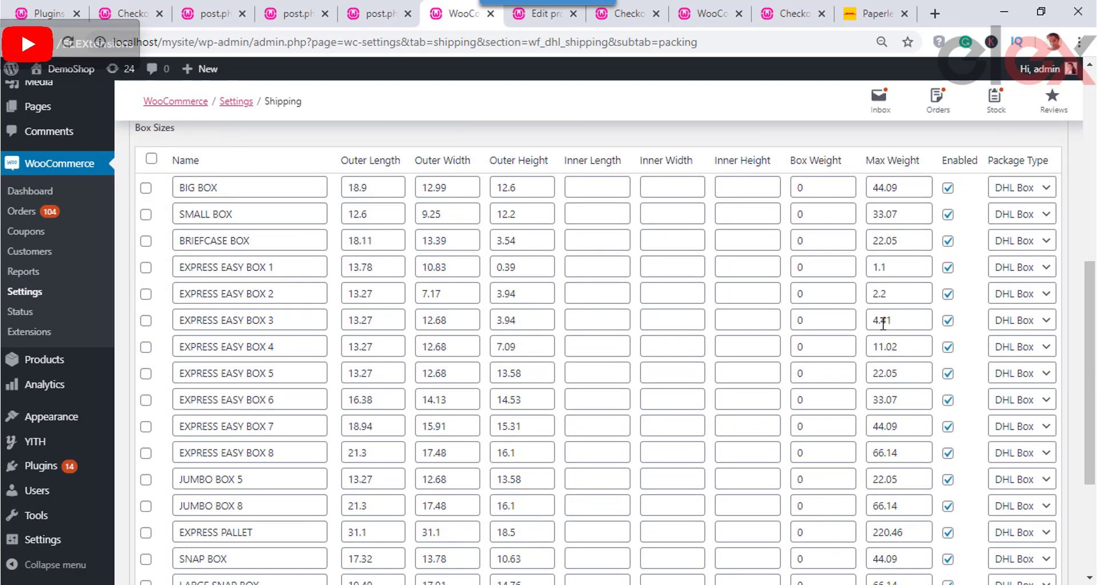
{"action": "scroll", "coordinate": [883, 327], "scroll_direction": "down", "scroll_amount": 1}
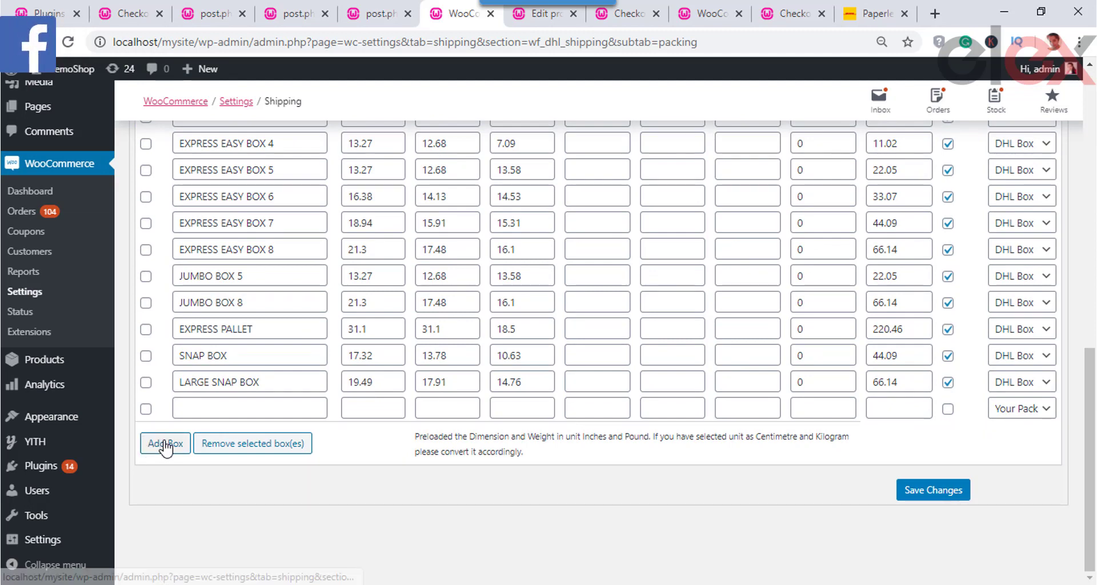
{"action": "left_click", "coordinate": [165, 444]}
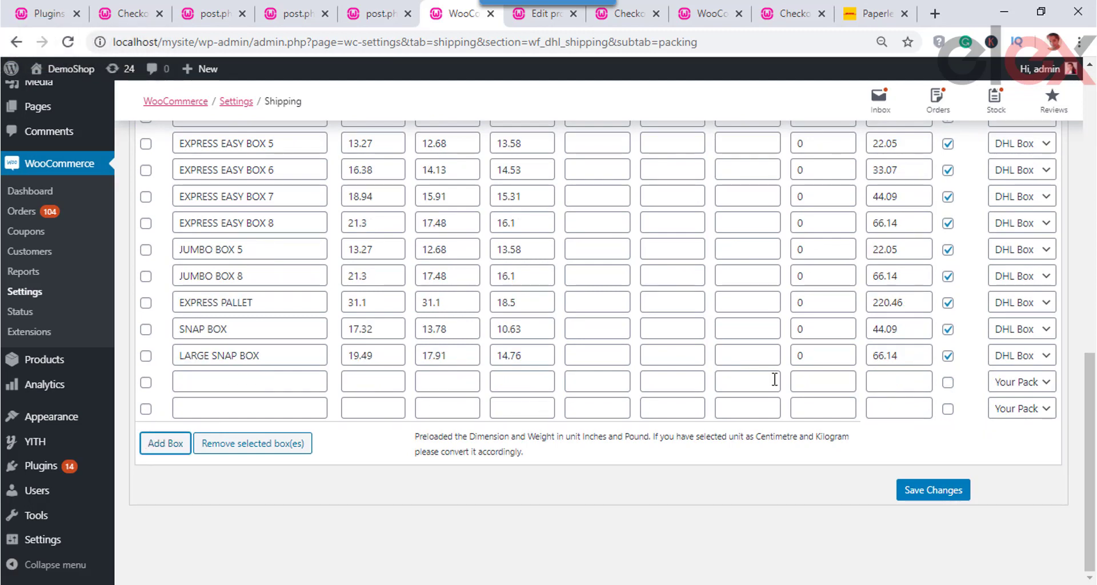
Step: Go through the BIG BOX row's outer and inner dimension, box weight, maximum weight and package type fields
{"action": "scroll", "coordinate": [599, 298], "scroll_direction": "up", "scroll_amount": 6}
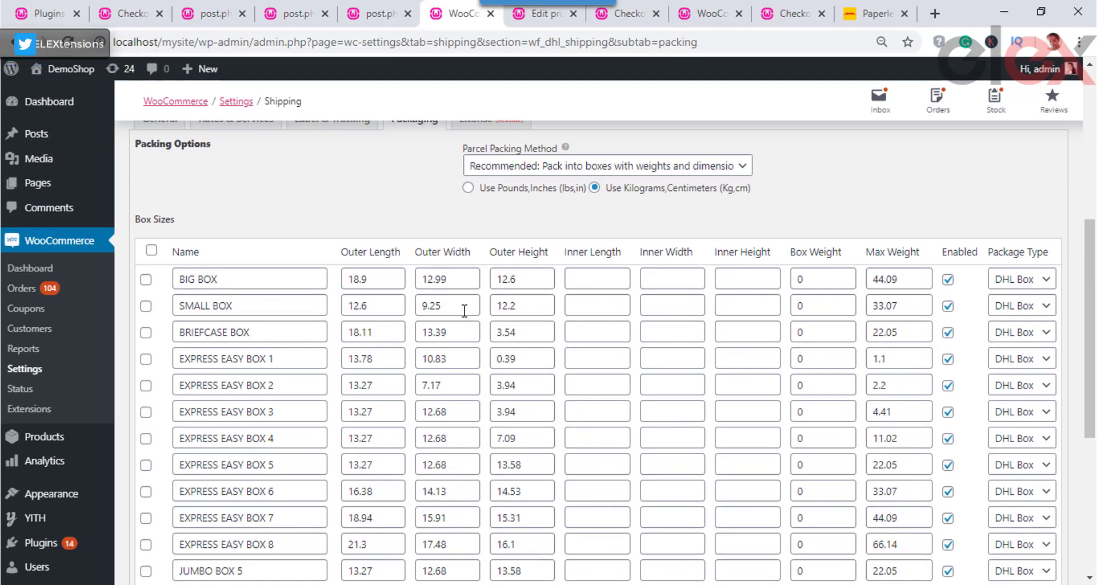
{"action": "left_click", "coordinate": [385, 282]}
{"action": "left_click", "coordinate": [452, 279]}
{"action": "left_click", "coordinate": [542, 279]}
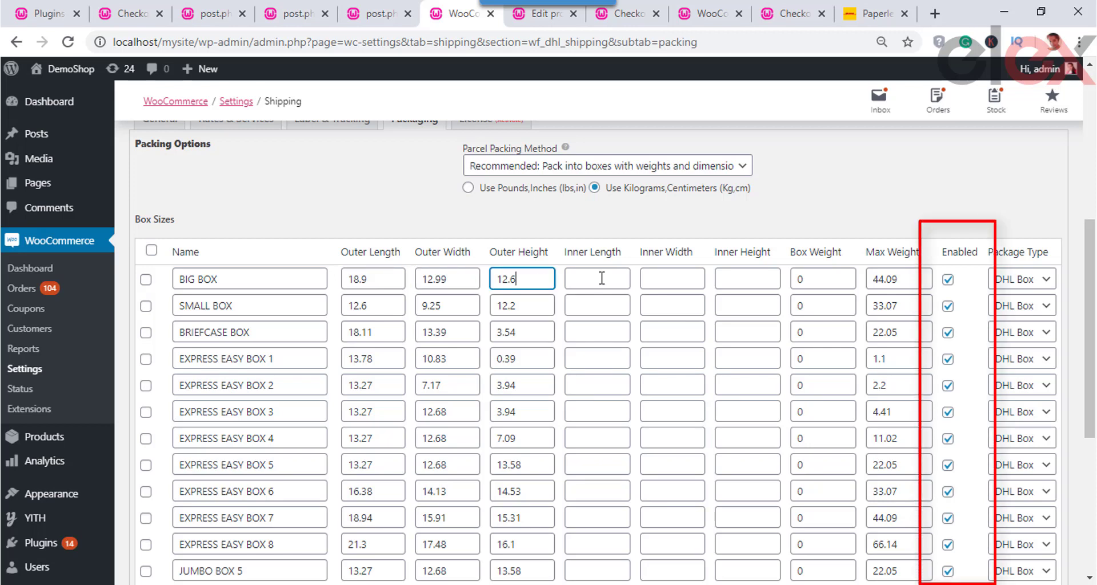
{"action": "left_click", "coordinate": [600, 279]}
{"action": "left_click", "coordinate": [675, 278]}
{"action": "left_click", "coordinate": [751, 278]}
{"action": "left_click", "coordinate": [797, 279]}
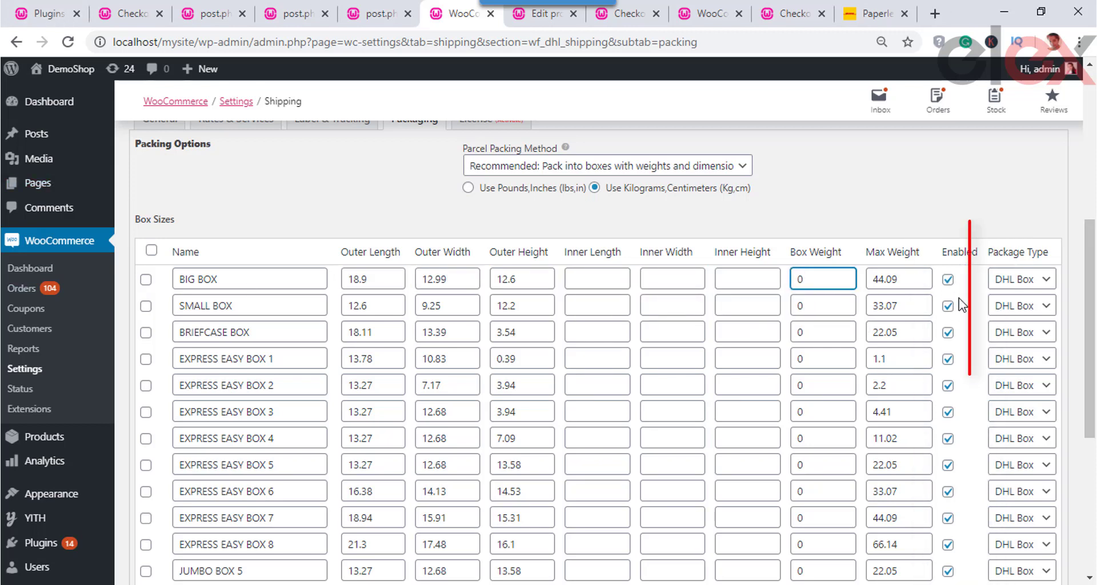
{"action": "left_click", "coordinate": [1040, 281]}
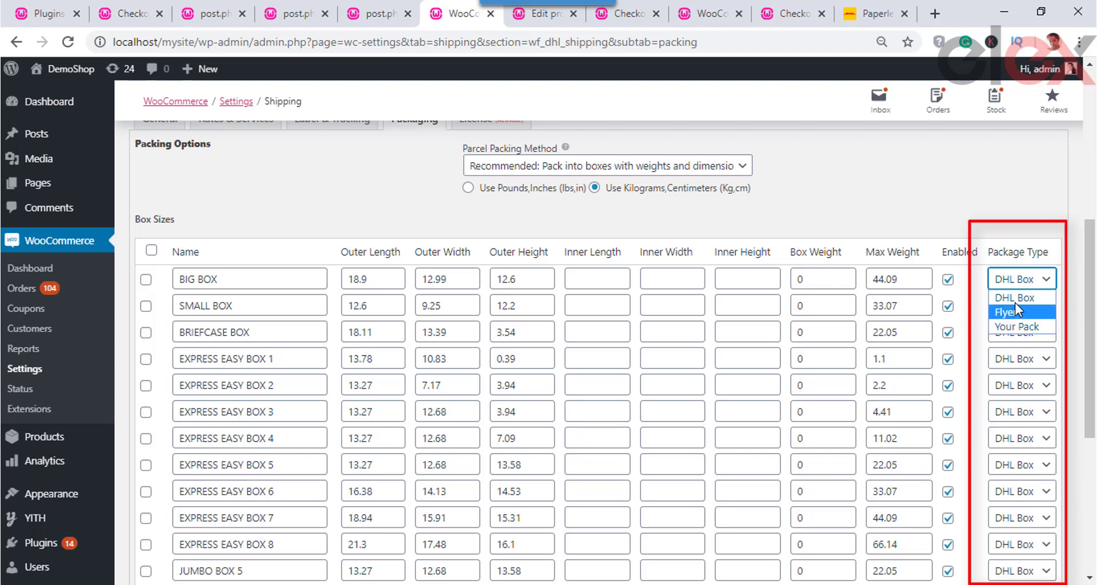
{"action": "left_click", "coordinate": [988, 196]}
{"action": "left_click", "coordinate": [896, 280]}
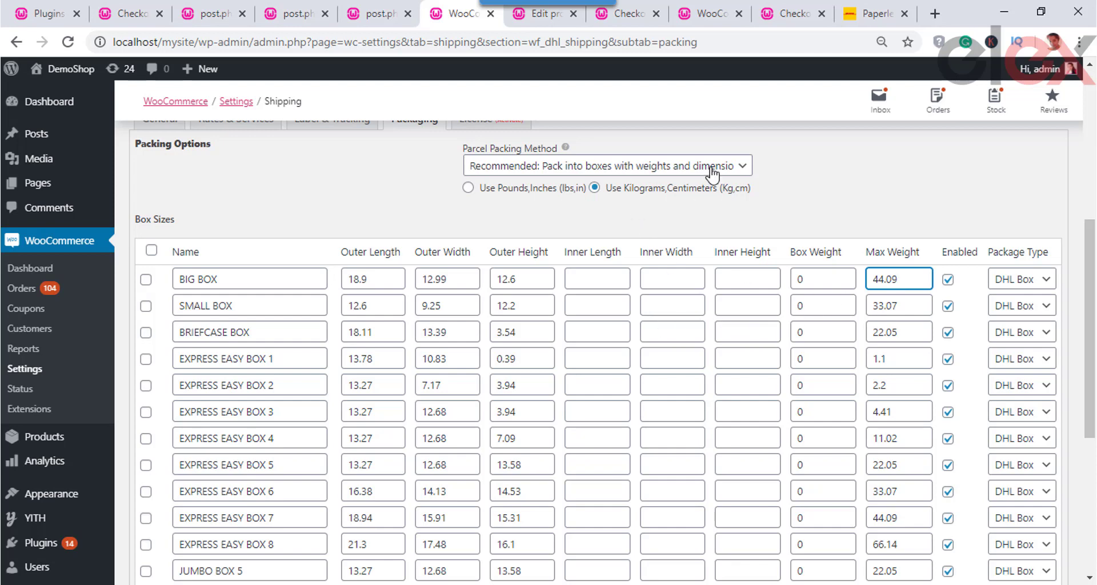
{"action": "scroll", "coordinate": [712, 171], "scroll_direction": "down", "scroll_amount": 5}
{"action": "left_click", "coordinate": [164, 442]}
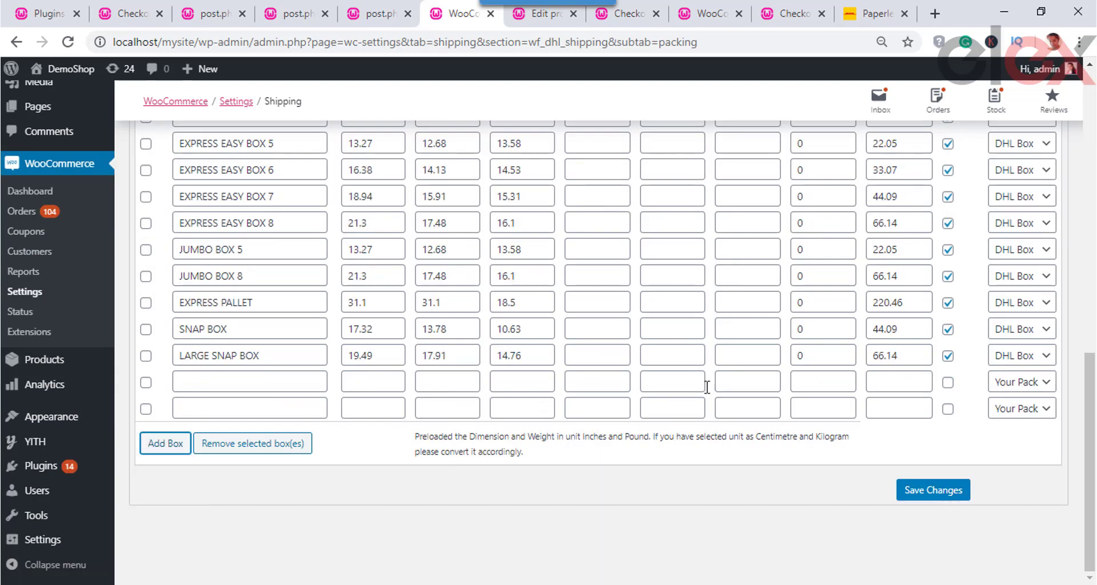
{"action": "scroll", "coordinate": [746, 284], "scroll_direction": "up", "scroll_amount": 5}
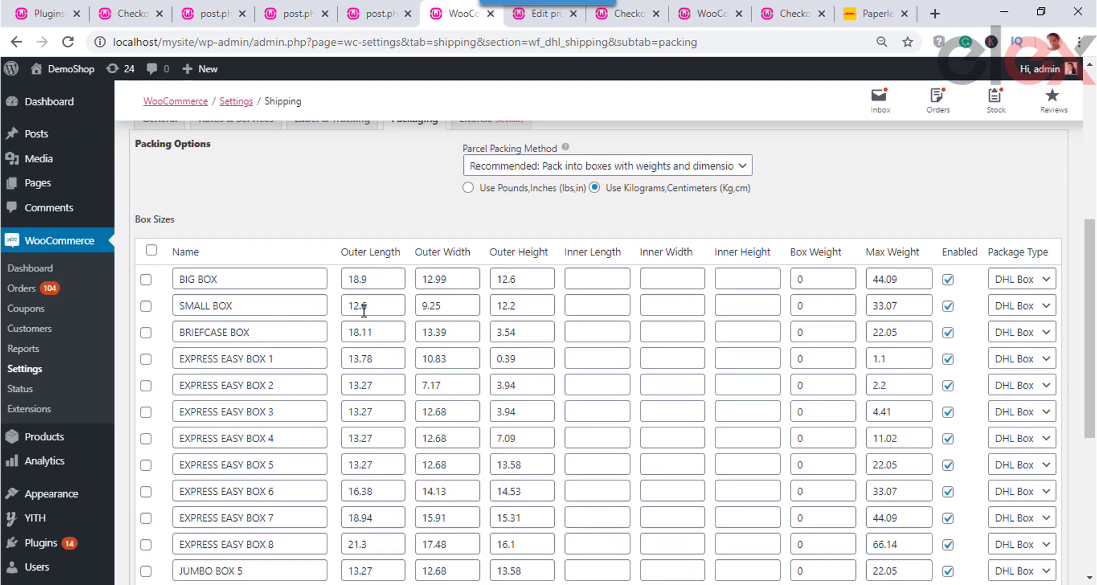
Step: Set the parcel packing method to Weight based and go to the Maximum Weight / Packing field
{"action": "left_click", "coordinate": [709, 166]}
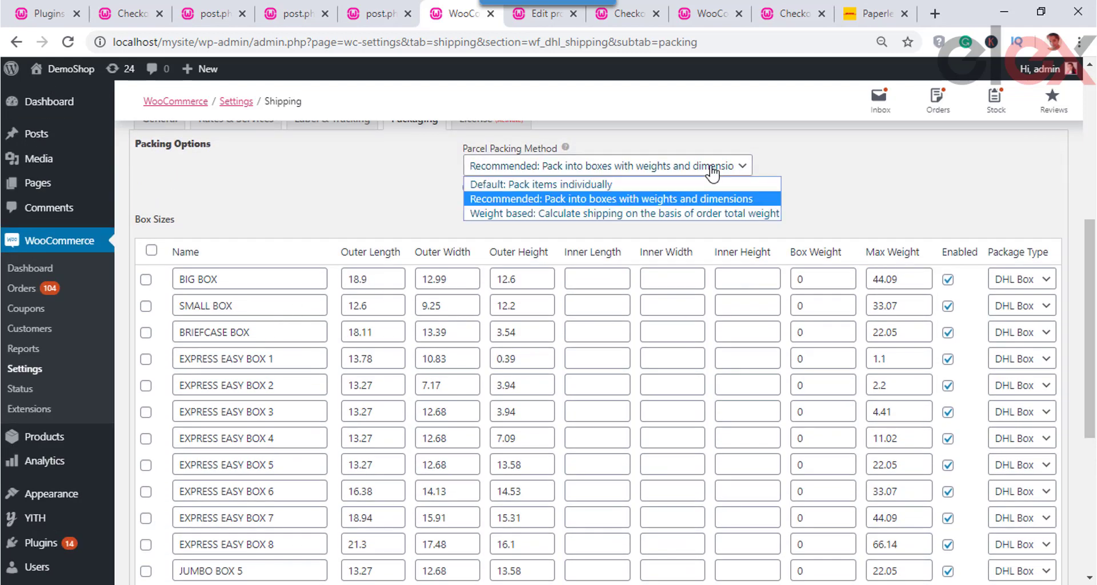
{"action": "left_click", "coordinate": [696, 217]}
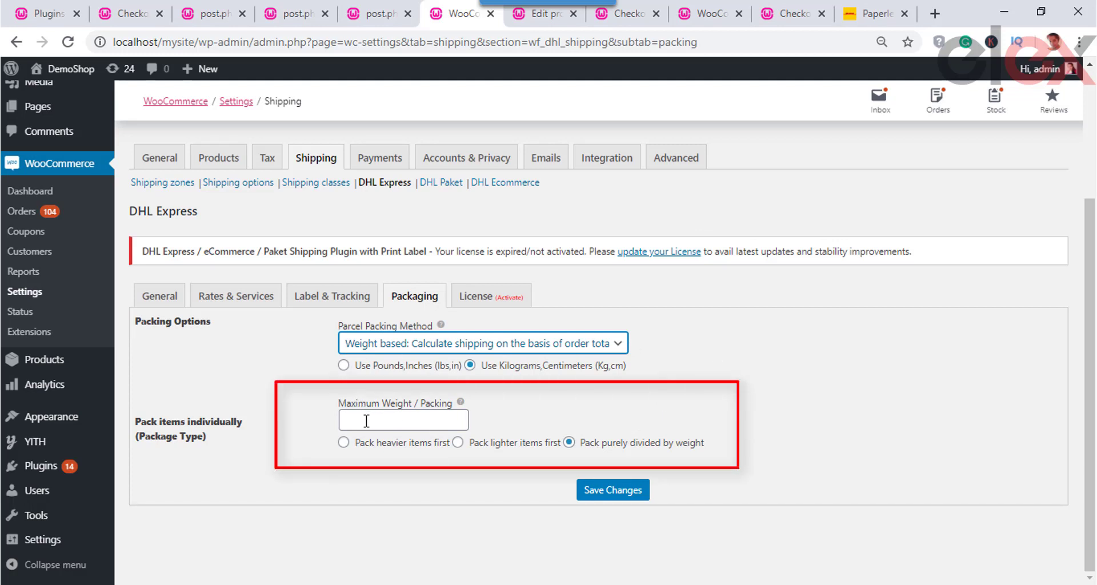
{"action": "left_click", "coordinate": [404, 420]}
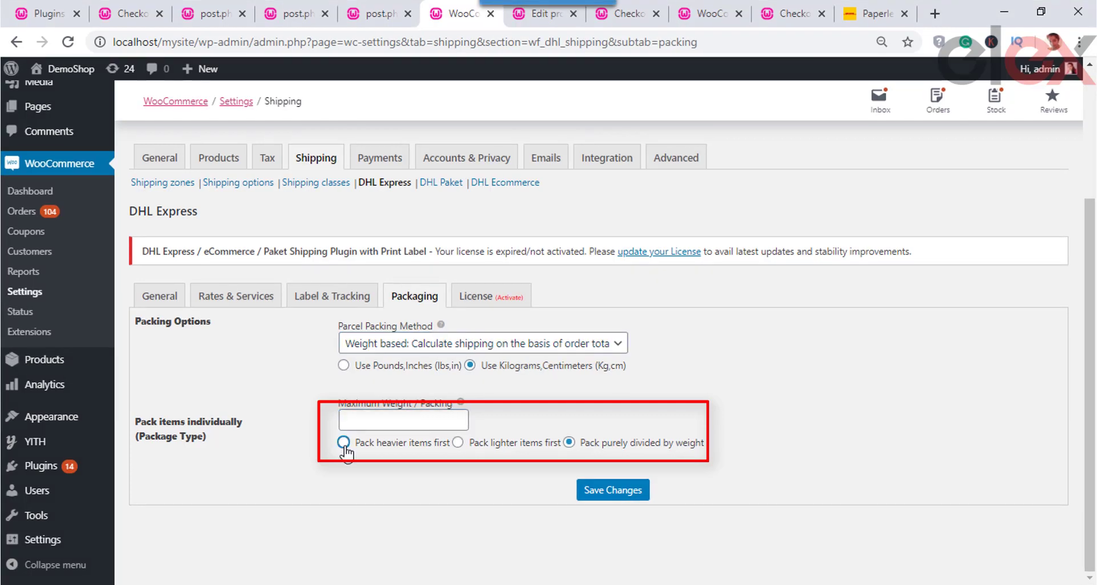
Step: Switch the weight-based packing order to Pack heavier items first, Pack lighter items first and back to Pack purely divided by weight
{"action": "left_click", "coordinate": [344, 443]}
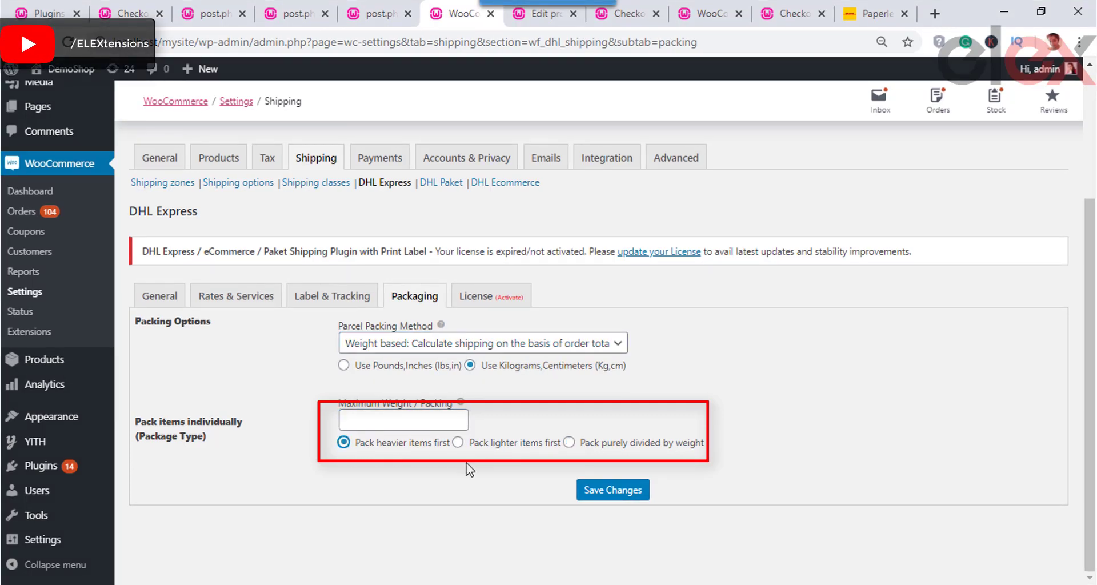
{"action": "left_click", "coordinate": [461, 444]}
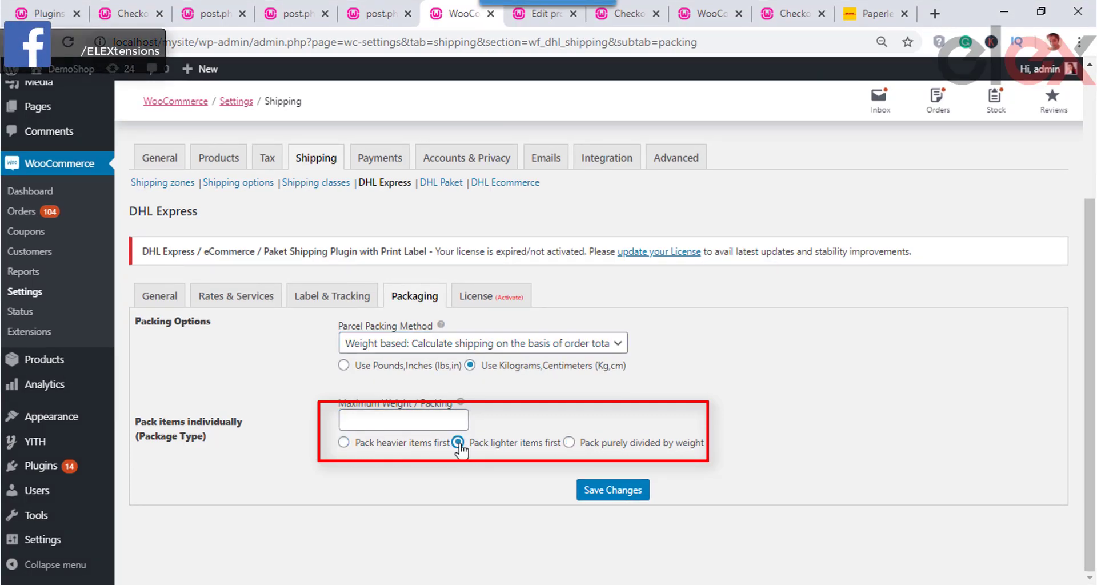
{"action": "left_click", "coordinate": [570, 443]}
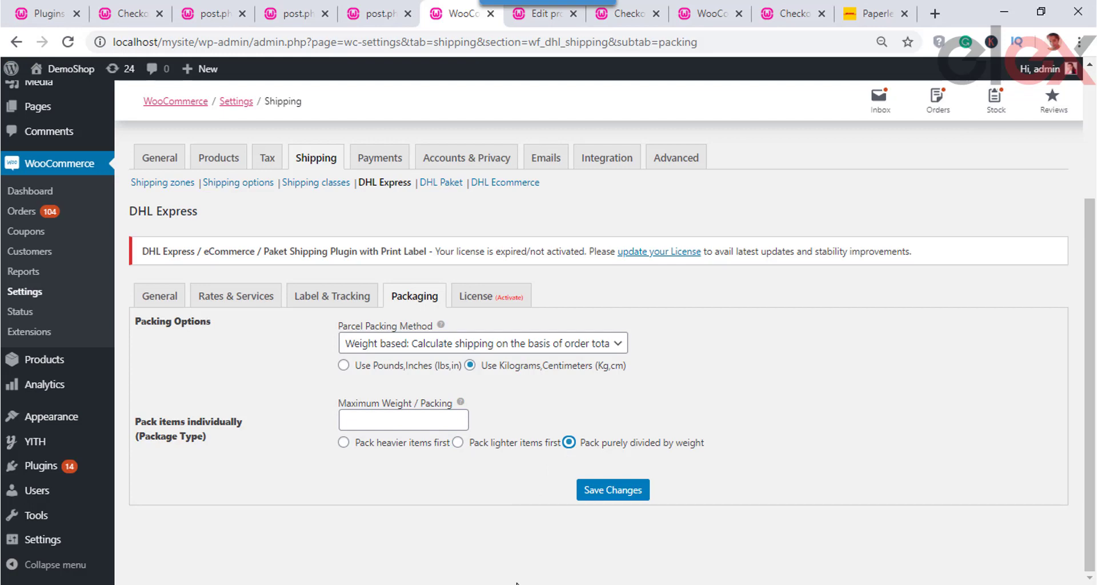
Step: Switch to the hoodie's product editing page and go through its HS Tariff Number and Country of manufacture shipping fields
{"action": "key", "text": "ctrl+Tab"}
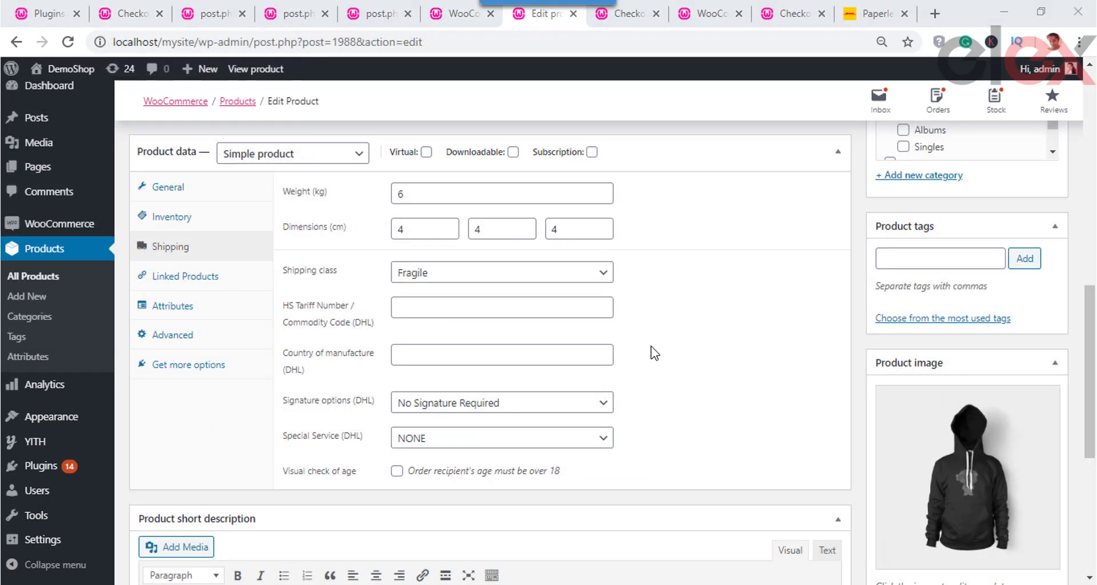
{"action": "left_click", "coordinate": [439, 307]}
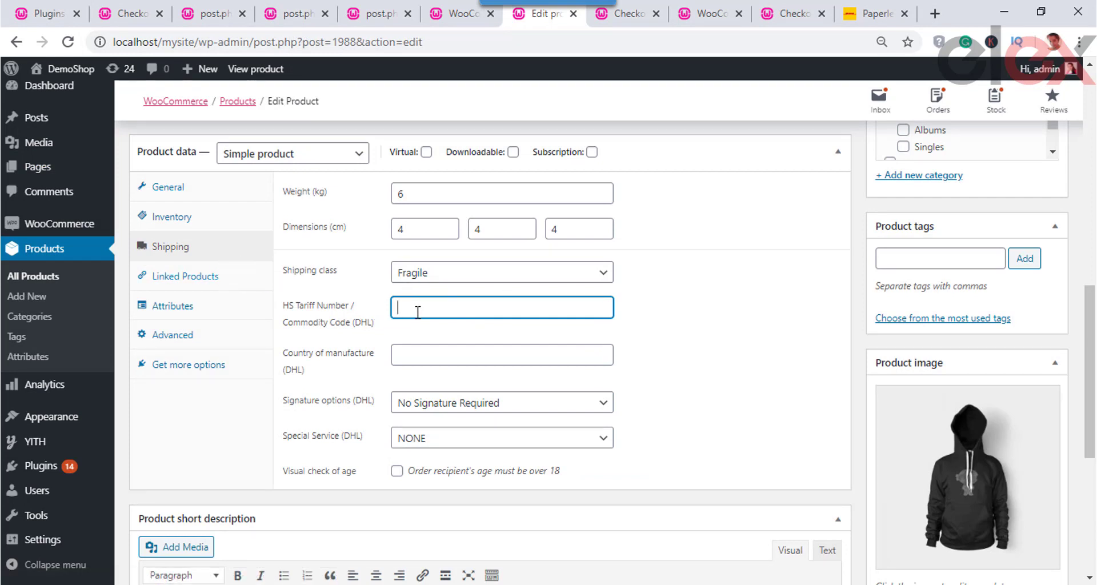
{"action": "left_click", "coordinate": [457, 354]}
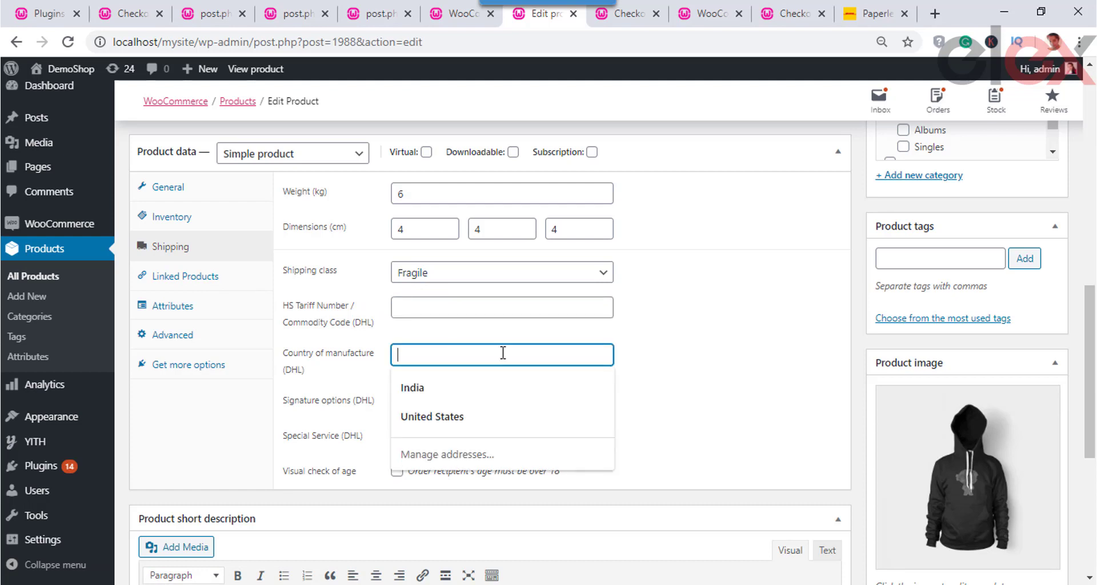
{"action": "left_click", "coordinate": [698, 348]}
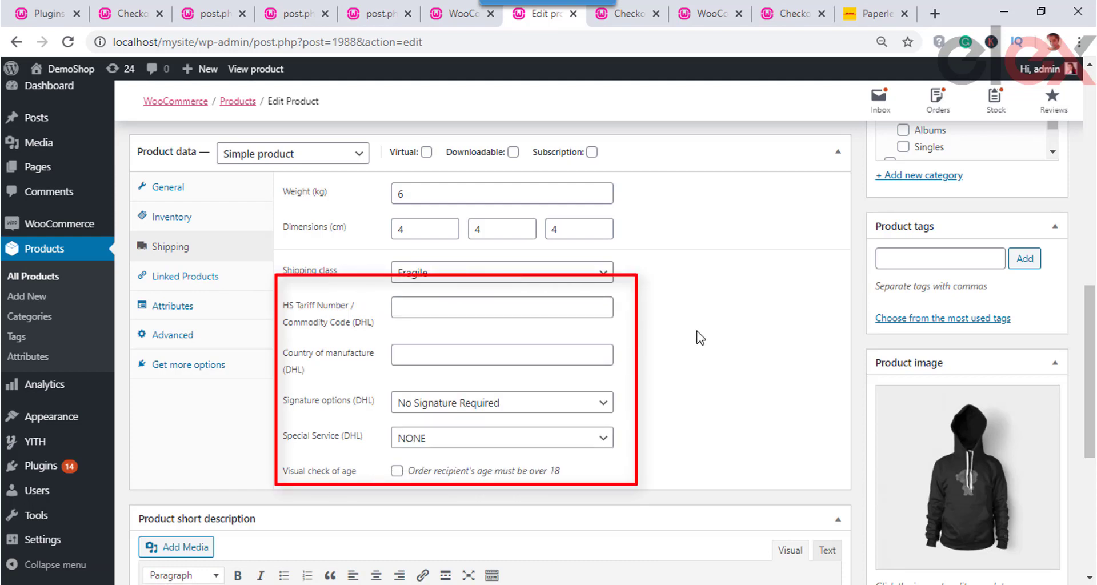
Step: Look through the product's DHL signature options
{"action": "scroll", "coordinate": [698, 333], "scroll_direction": "down", "scroll_amount": 1}
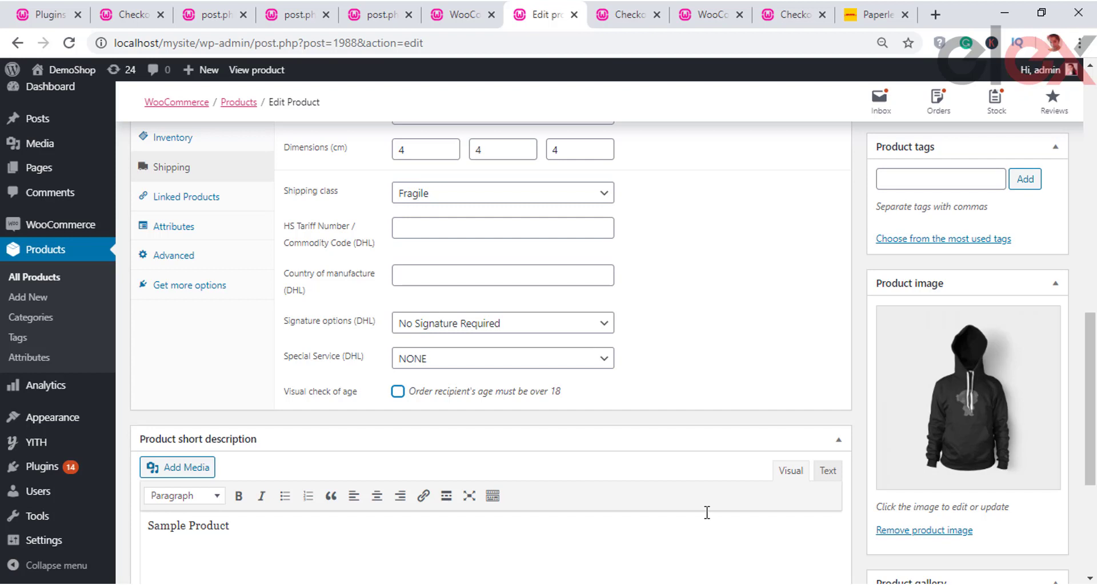
{"action": "left_click", "coordinate": [572, 322]}
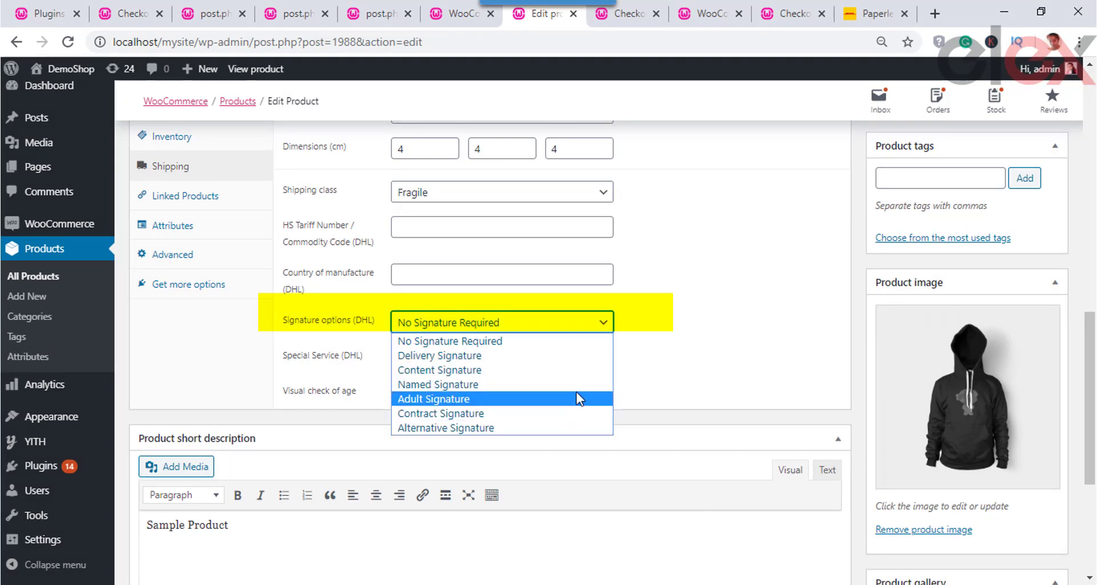
{"action": "left_click", "coordinate": [658, 331]}
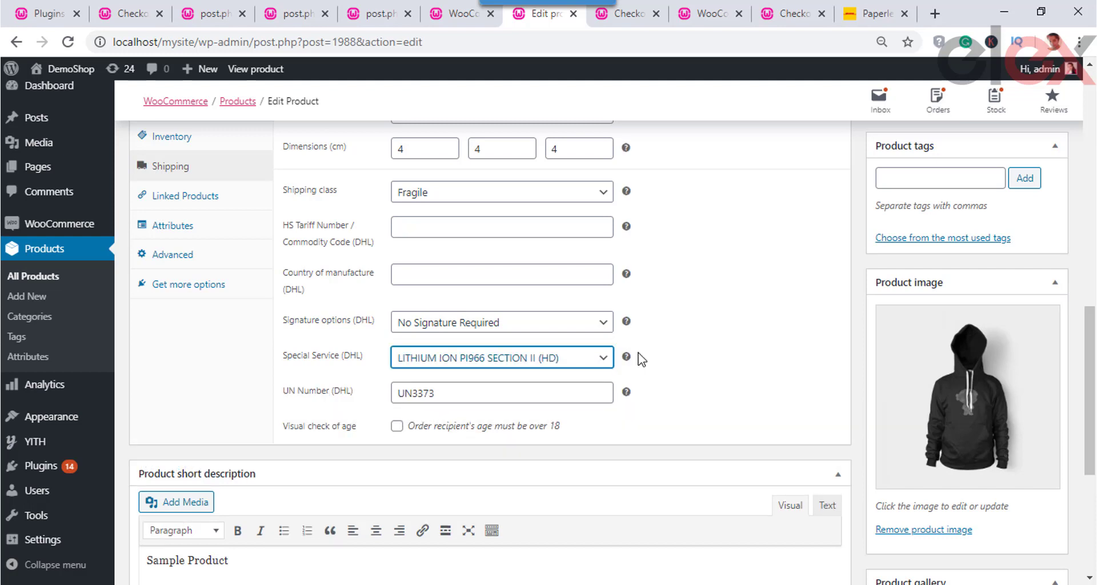
Step: Look through the product's DHL special services, choose DANGEROUS GOODS (HE) PI966 and go to the UN Number field
{"action": "left_click", "coordinate": [674, 378]}
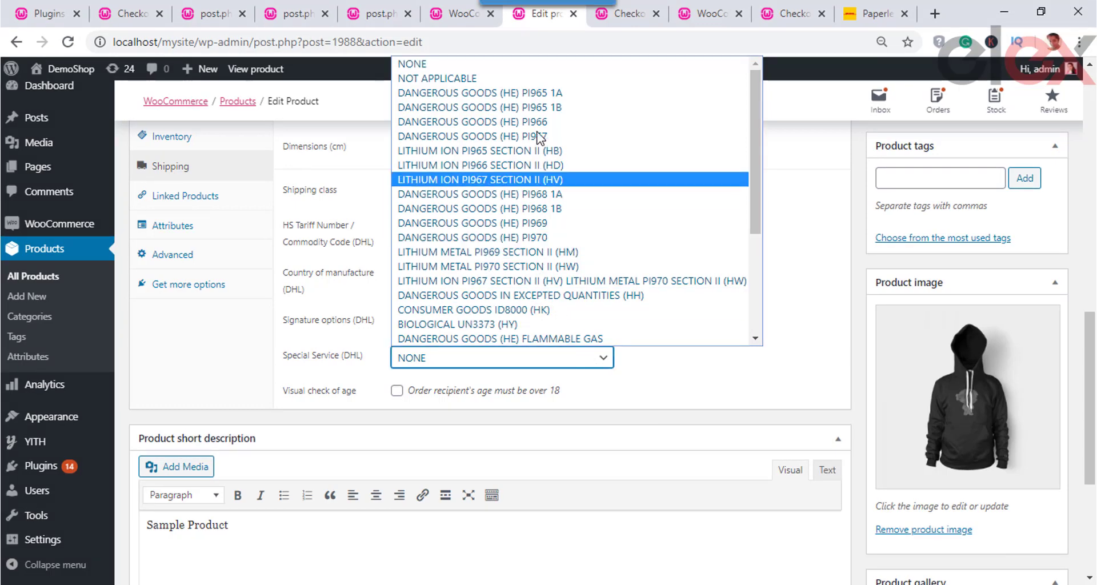
{"action": "left_click", "coordinate": [561, 166]}
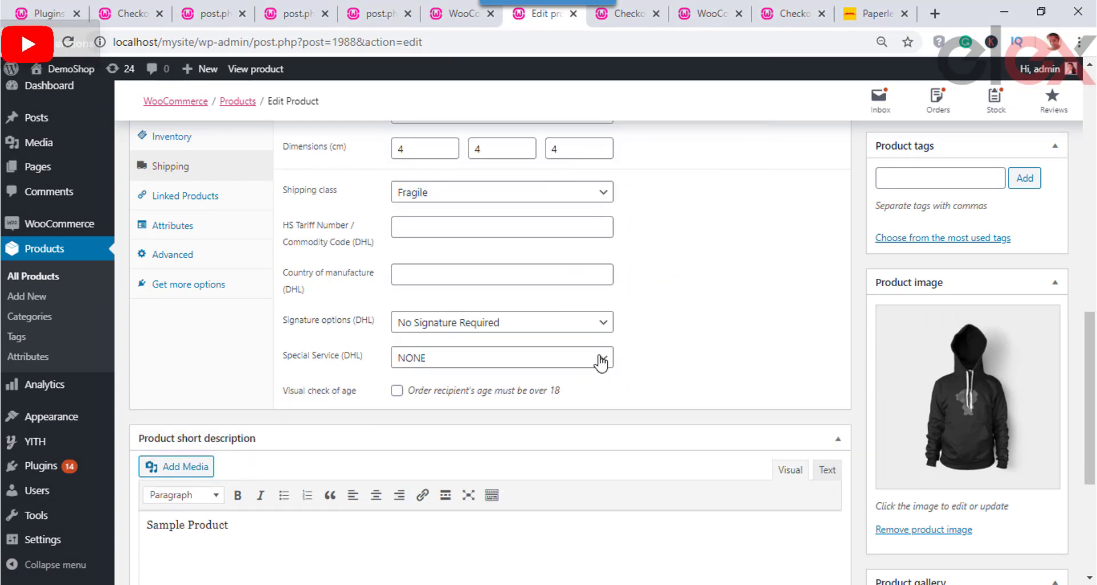
{"action": "left_click", "coordinate": [601, 359]}
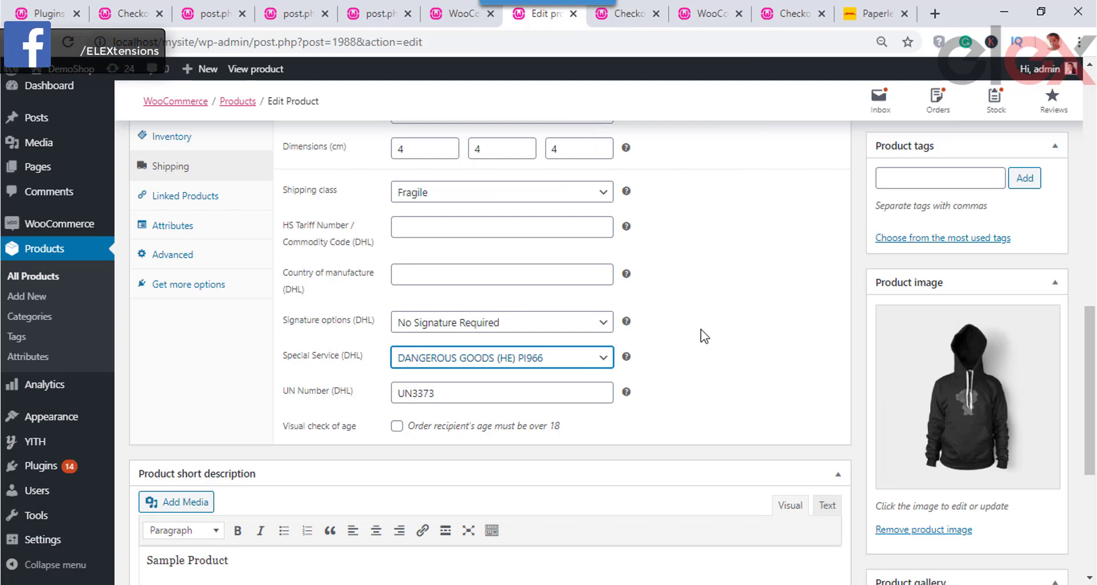
{"action": "left_click", "coordinate": [434, 391]}
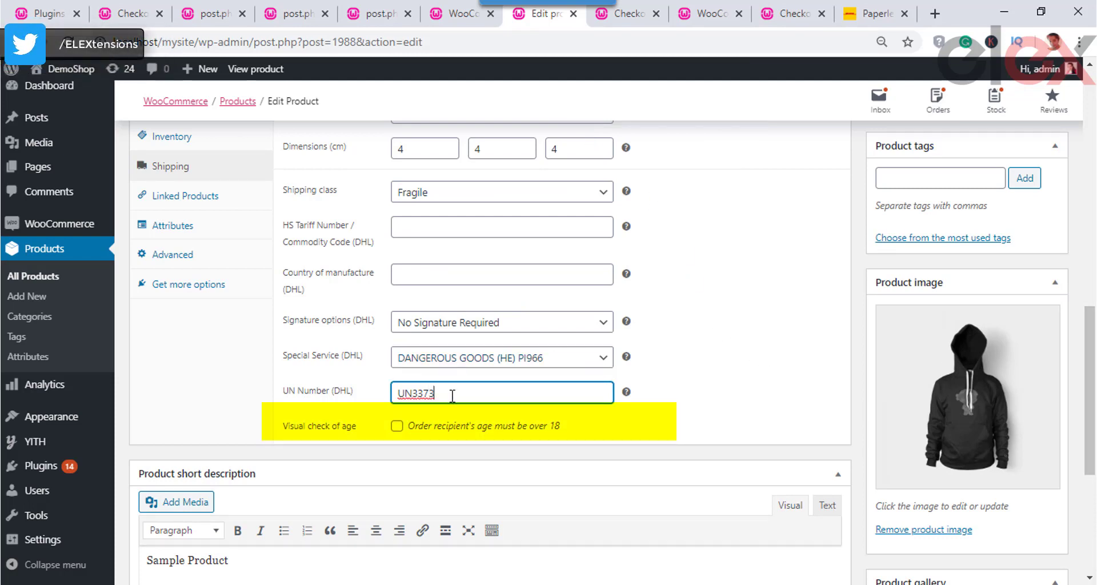
Step: Switch to the ELEX WooCommerce DHL Express Bulk Label Printing Add-On page and read through its description
{"action": "scroll", "coordinate": [461, 366], "scroll_direction": "down", "scroll_amount": 1}
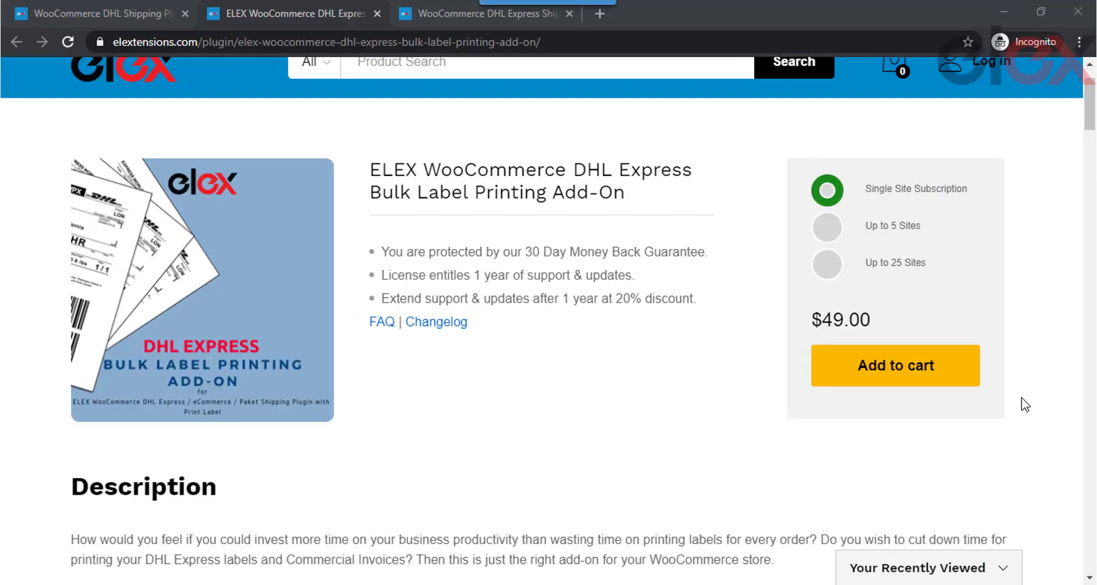
{"action": "scroll", "coordinate": [1025, 404], "scroll_direction": "down", "scroll_amount": 6}
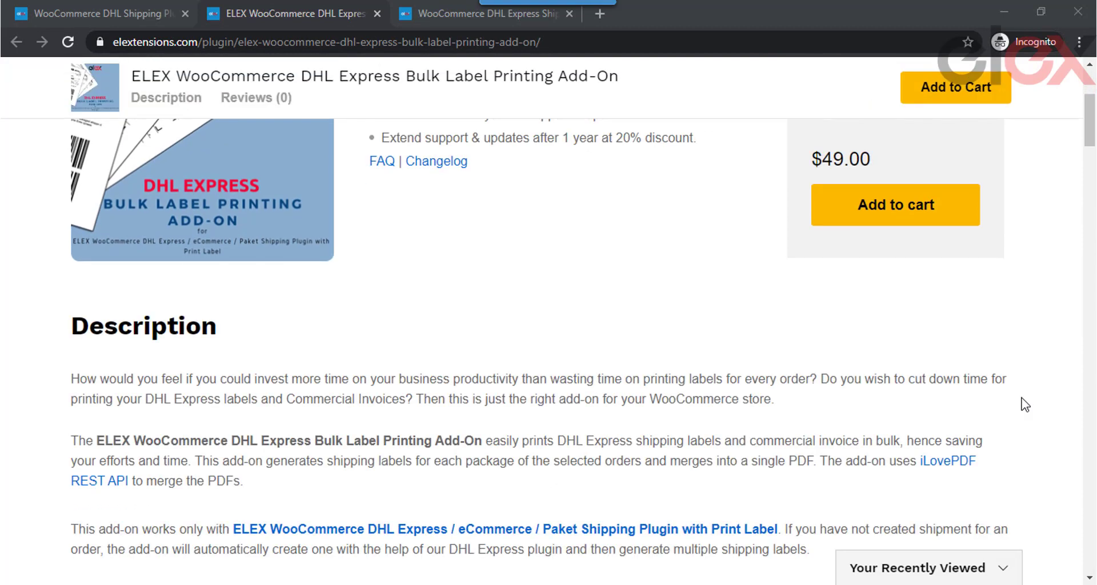
{"action": "scroll", "coordinate": [1026, 405], "scroll_direction": "down", "scroll_amount": 12}
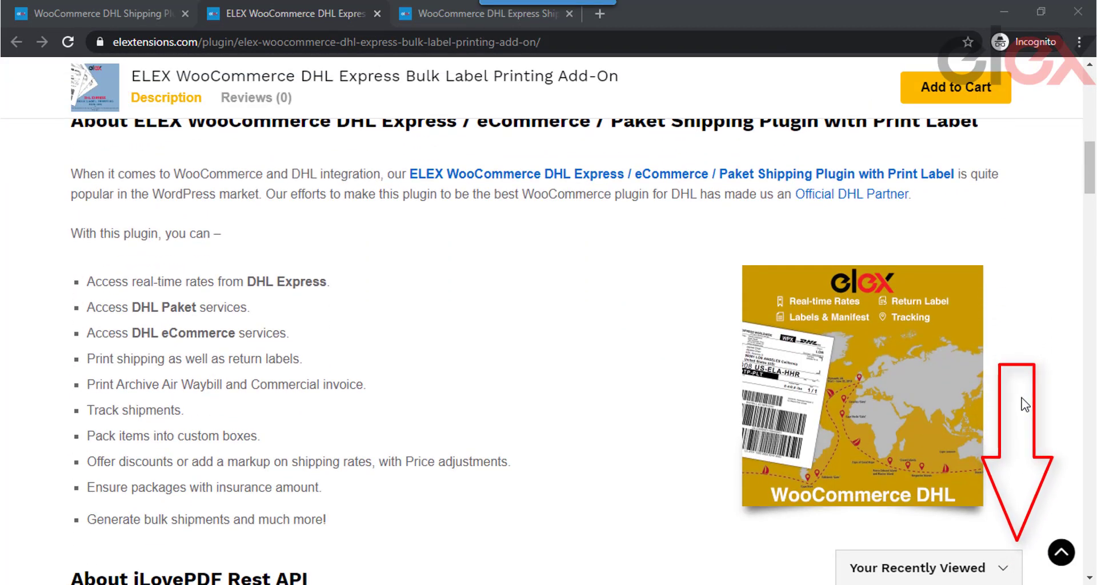